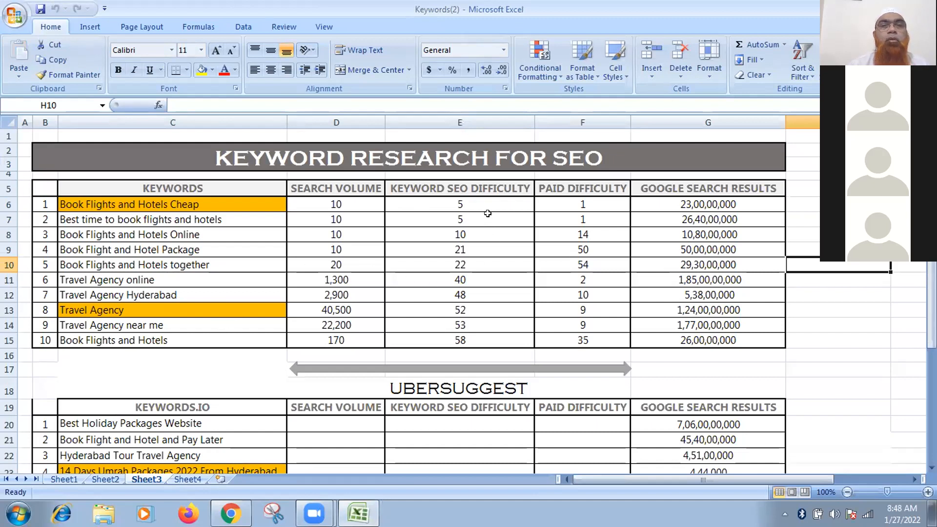
Review the top keywords' SEO difficulty scores (E6:E7) and scroll through the Ubersuggest table.
{"action": "left_click_drag", "start_coordinate": [478, 202], "coordinate": [461, 220]}
{"action": "left_click", "coordinate": [860, 305]}
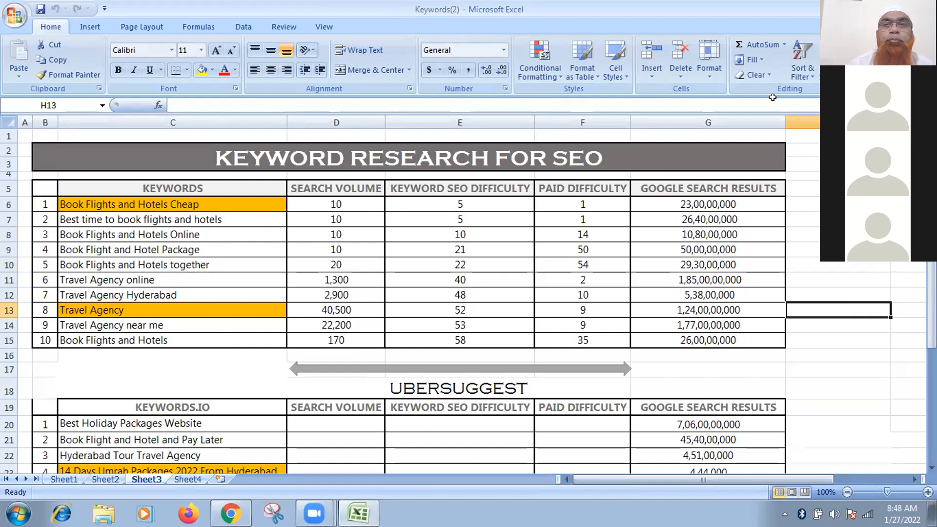
{"action": "left_click", "coordinate": [359, 513]}
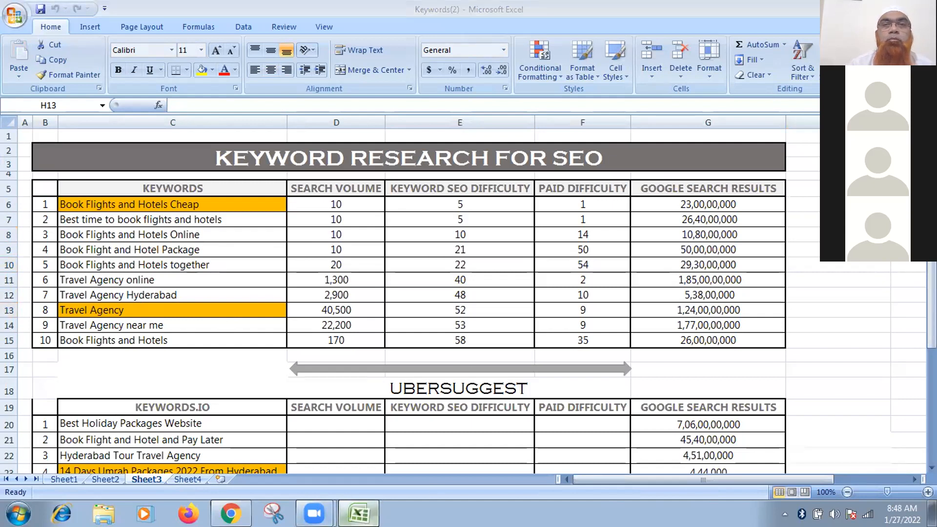
{"action": "left_click", "coordinate": [362, 513]}
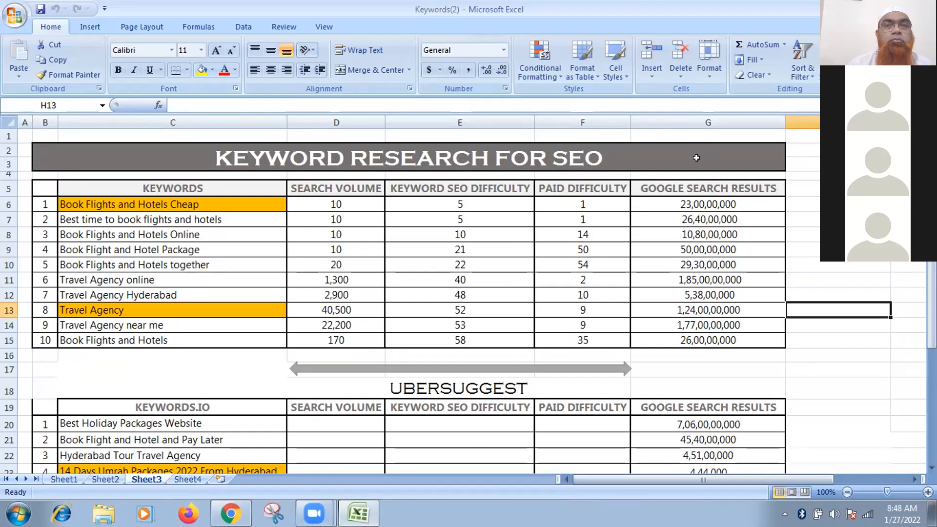
{"action": "scroll", "coordinate": [860, 371], "scroll_direction": "down", "scroll_amount": 4}
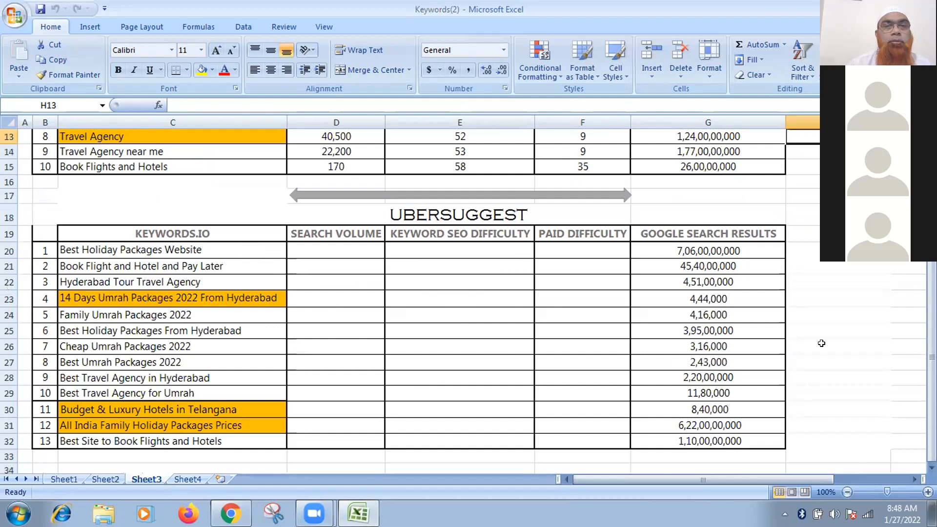
{"action": "scroll", "coordinate": [836, 372], "scroll_direction": "up", "scroll_amount": 4}
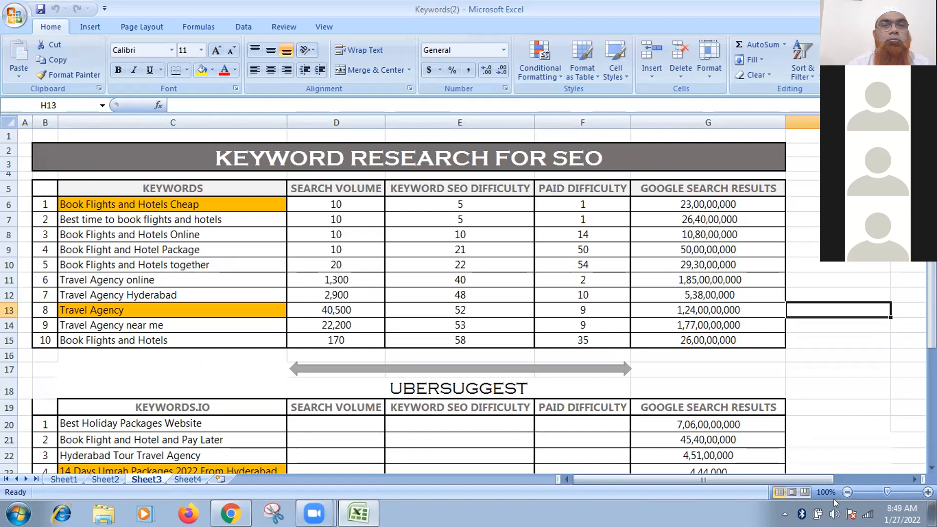
Bring back the Keywords workbook and scroll its NEW sheet to the Umrah Packages row.
{"action": "key", "text": "super+d"}
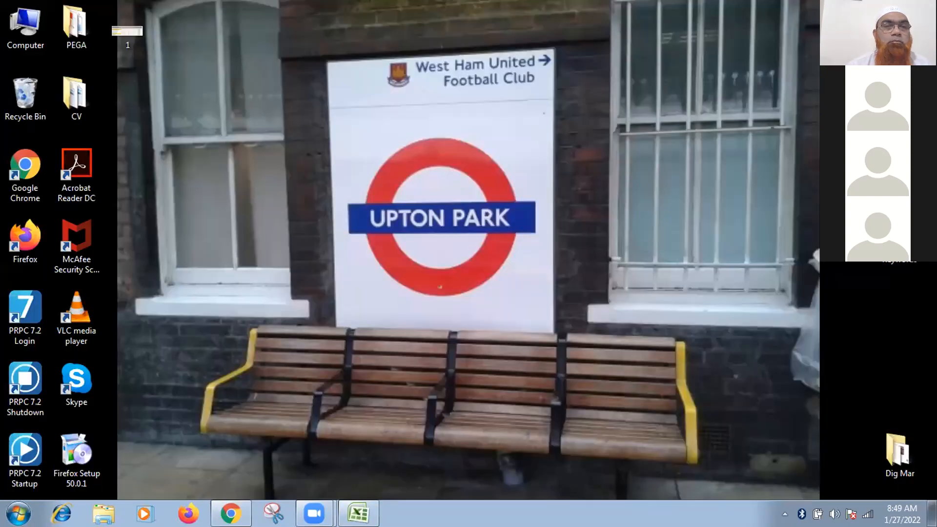
{"action": "left_click", "coordinate": [358, 512]}
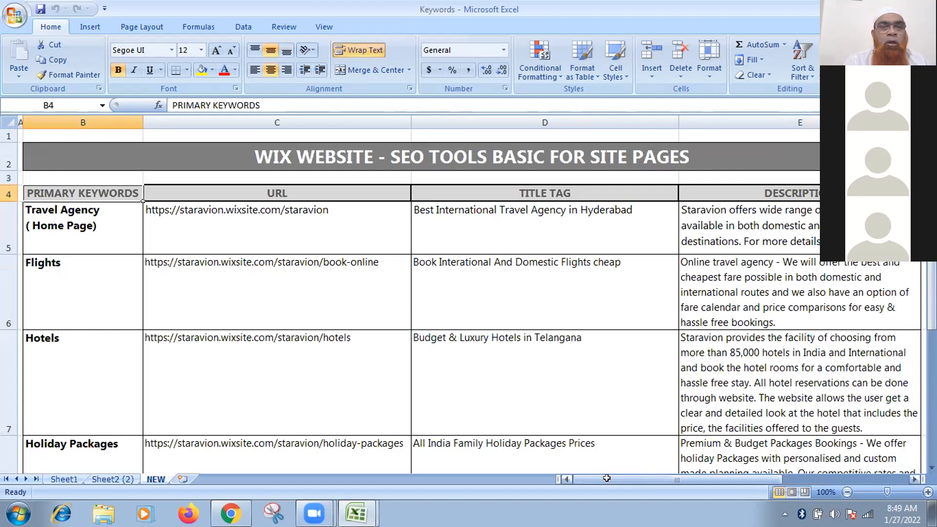
{"action": "scroll", "coordinate": [862, 288], "scroll_direction": "down", "scroll_amount": 1}
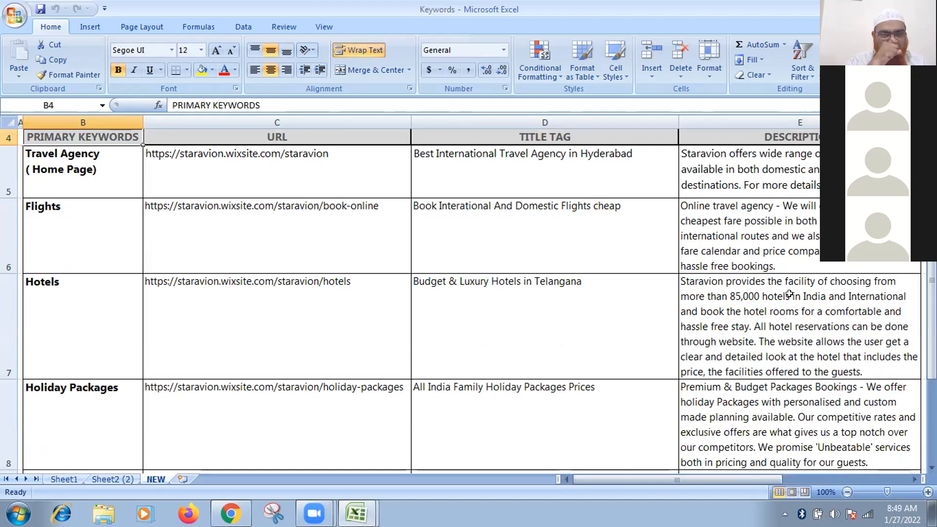
{"action": "scroll", "coordinate": [655, 325], "scroll_direction": "down", "scroll_amount": 2}
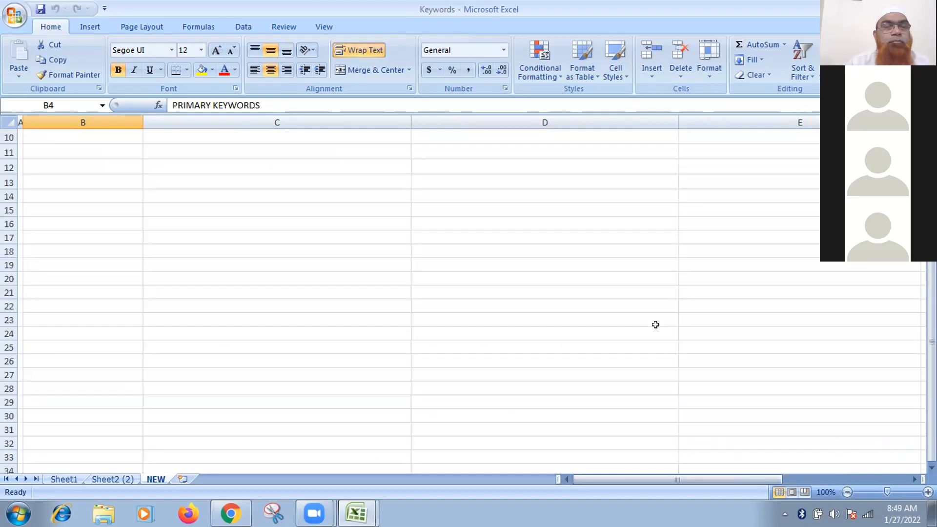
{"action": "scroll", "coordinate": [486, 358], "scroll_direction": "up", "scroll_amount": 1}
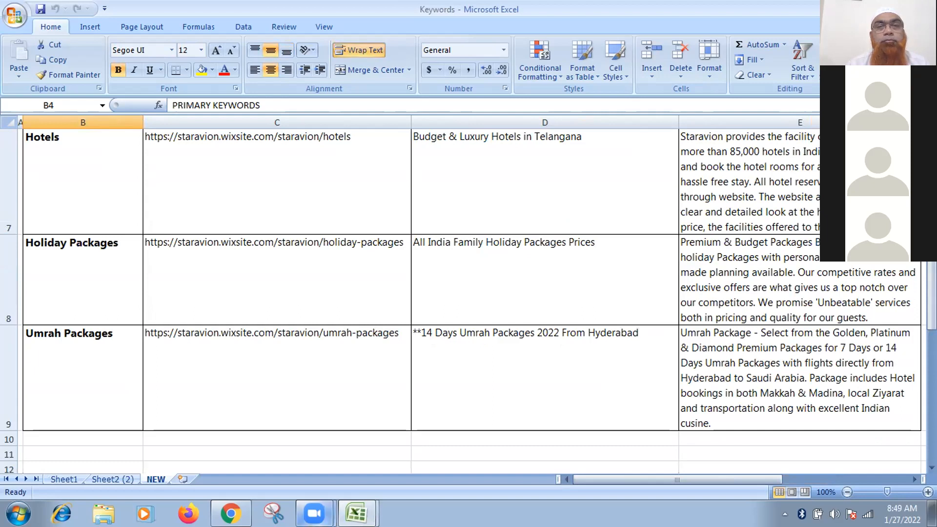
Launch the Staravion site in the Wix Editor using Edit Site on the dashboard.
{"action": "mouse_move", "coordinate": [314, 513]}
{"action": "left_click", "coordinate": [230, 513]}
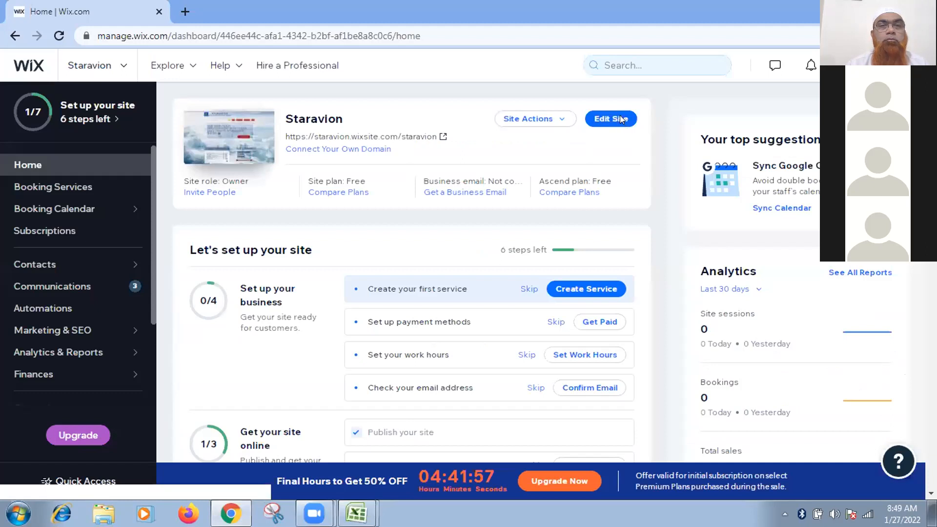
{"action": "left_click", "coordinate": [611, 119]}
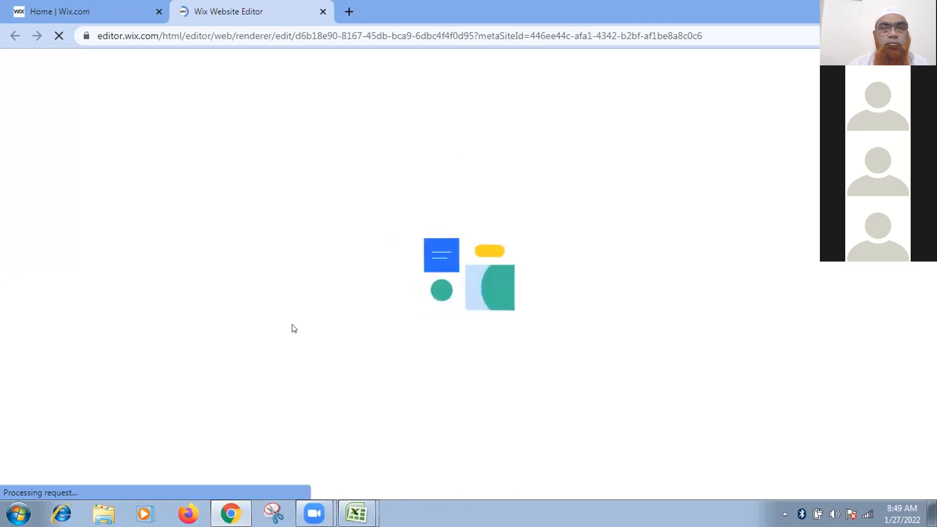
{"action": "mouse_move", "coordinate": [231, 513]}
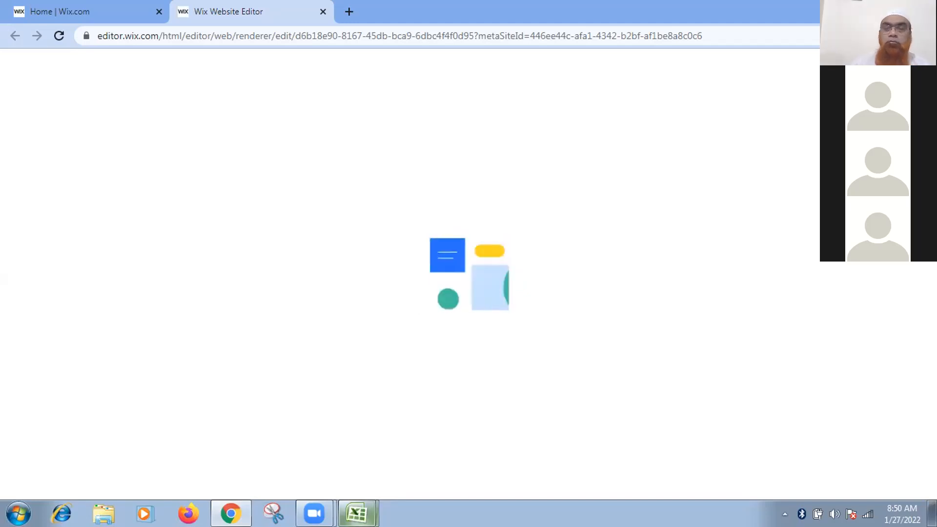
{"action": "mouse_move", "coordinate": [365, 514]}
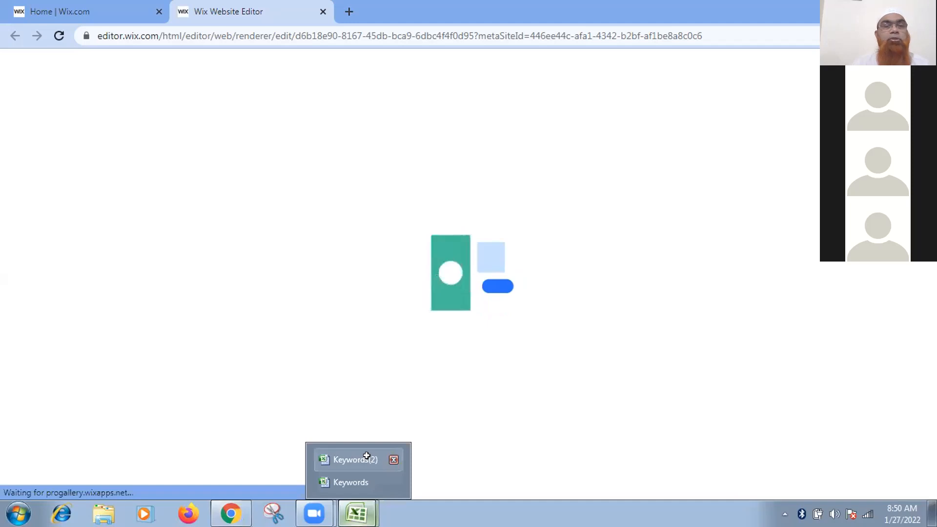
Scroll through the Keywords(2) research workbook, returning to it after a brief check of the browser.
{"action": "left_click", "coordinate": [366, 456]}
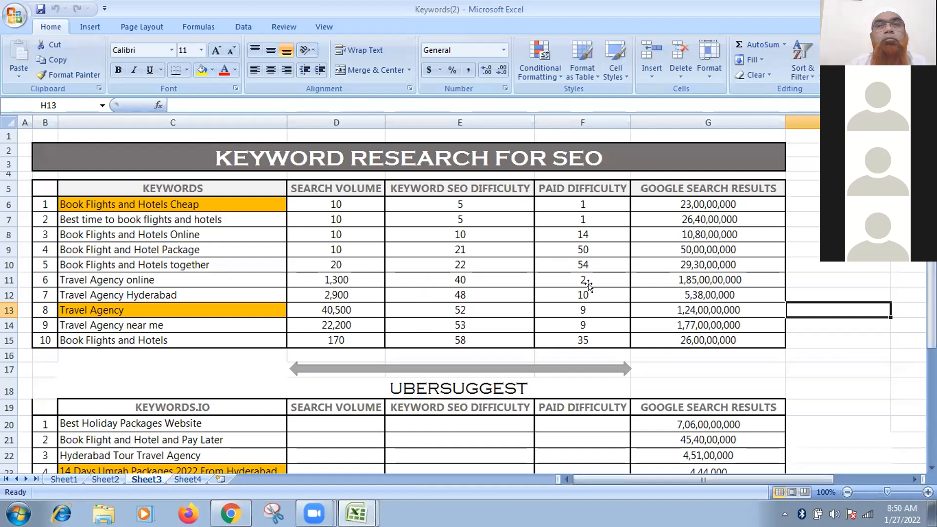
{"action": "scroll", "coordinate": [588, 286], "scroll_direction": "down", "scroll_amount": 3}
{"action": "scroll", "coordinate": [559, 279], "scroll_direction": "up", "scroll_amount": 3}
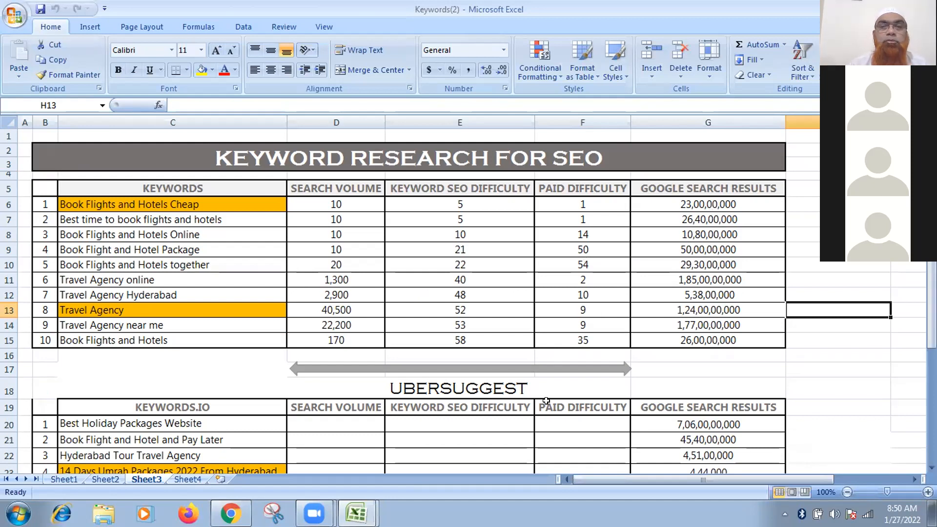
{"action": "left_click", "coordinate": [231, 513]}
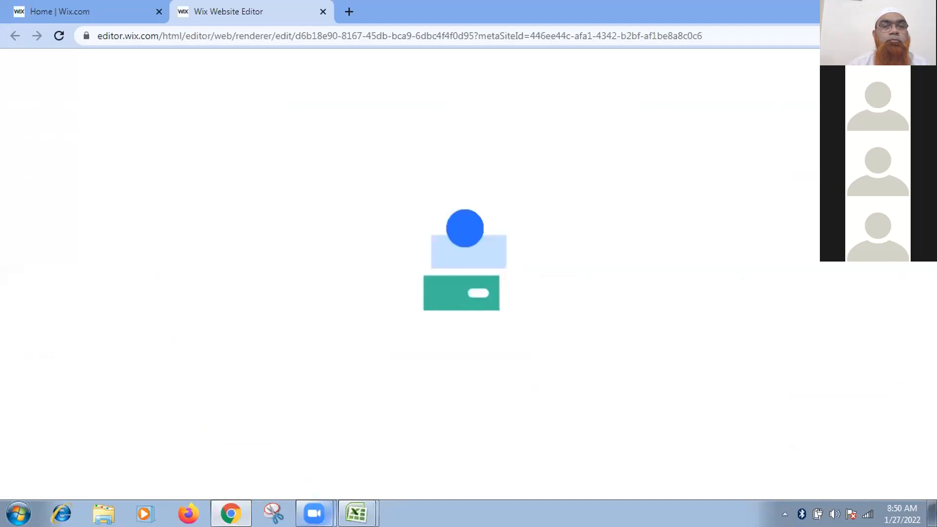
{"action": "left_click", "coordinate": [357, 504]}
{"action": "left_click", "coordinate": [367, 460]}
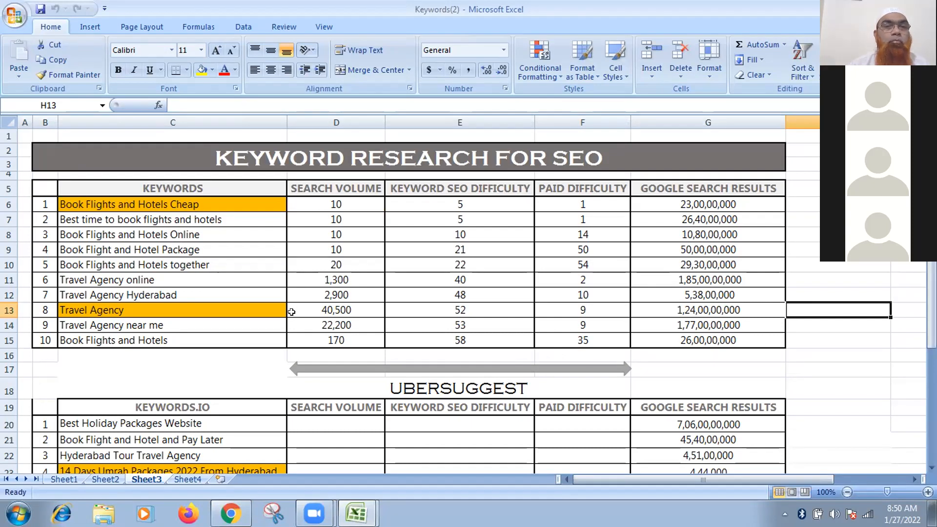
{"action": "scroll", "coordinate": [291, 312], "scroll_direction": "down", "scroll_amount": 4}
{"action": "scroll", "coordinate": [224, 314], "scroll_direction": "down", "scroll_amount": 2}
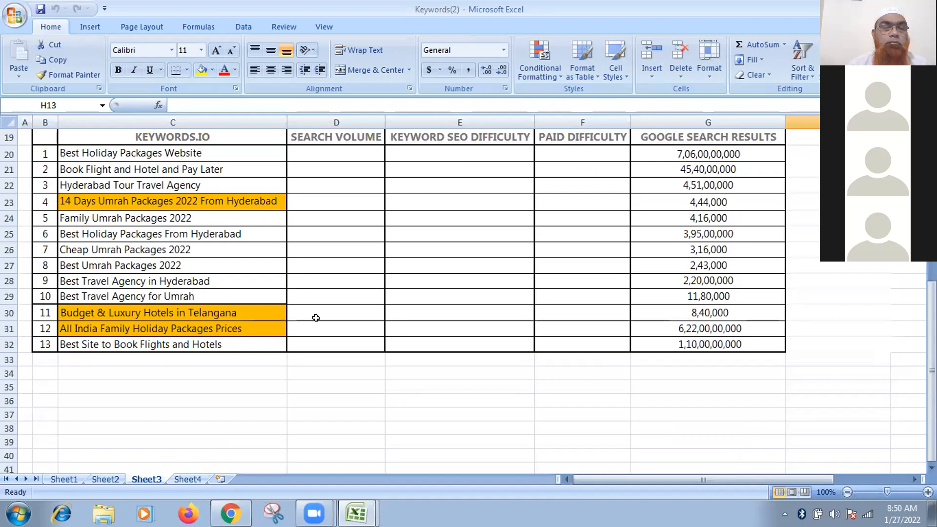
{"action": "scroll", "coordinate": [269, 358], "scroll_direction": "up", "scroll_amount": 6}
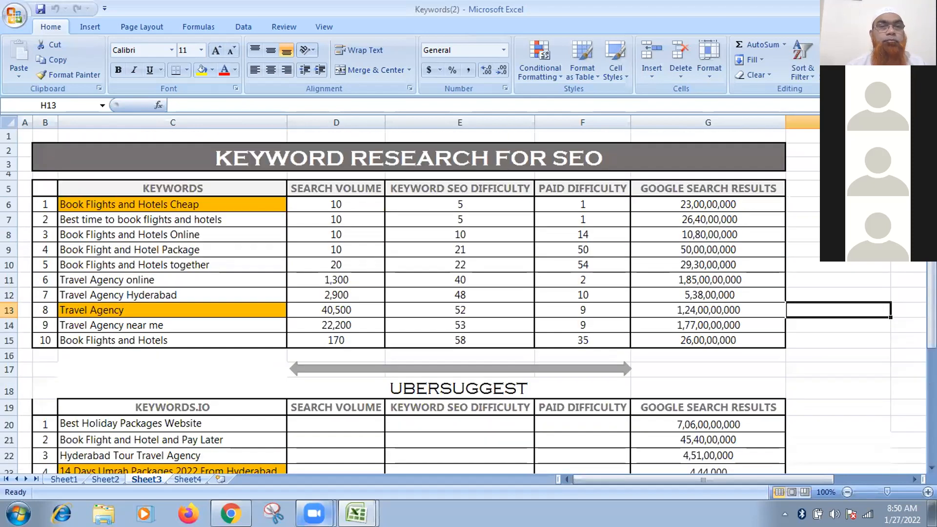
Bring up the Keywords workbook's NEW sheet with the SEO title-tag table.
{"action": "left_click", "coordinate": [358, 514]}
{"action": "left_click", "coordinate": [351, 482]}
{"action": "scroll", "coordinate": [657, 369], "scroll_direction": "up", "scroll_amount": 2}
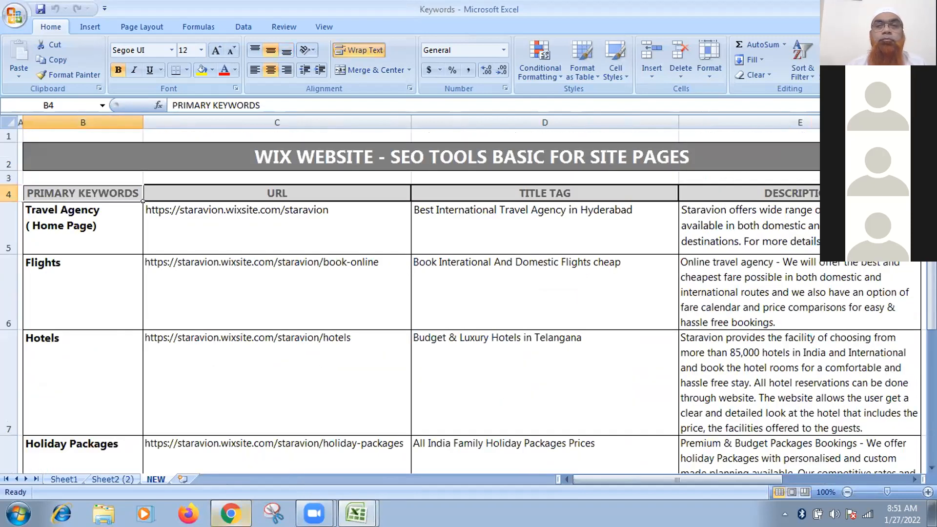
Open the Umrah Packages page from the Wix Editor's site page list.
{"action": "mouse_move", "coordinate": [231, 513]}
{"action": "left_click", "coordinate": [263, 483]}
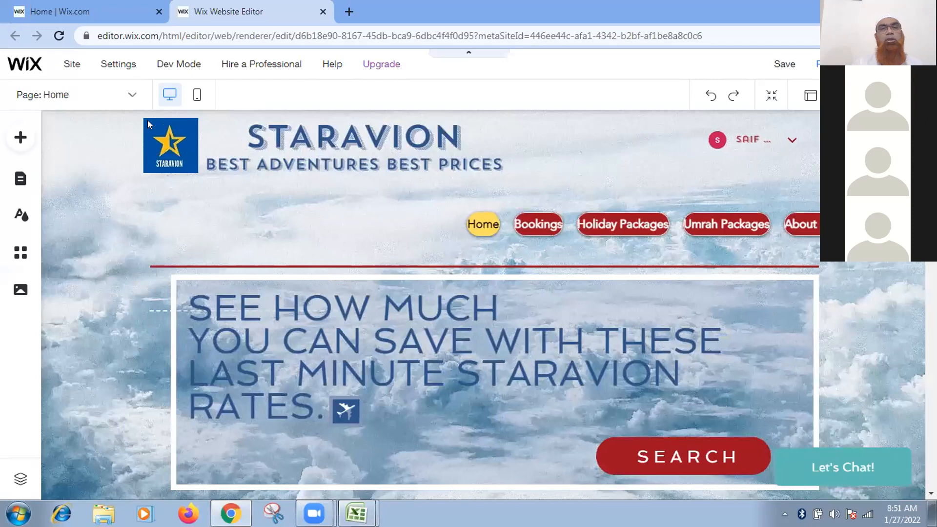
{"action": "left_click", "coordinate": [132, 95]}
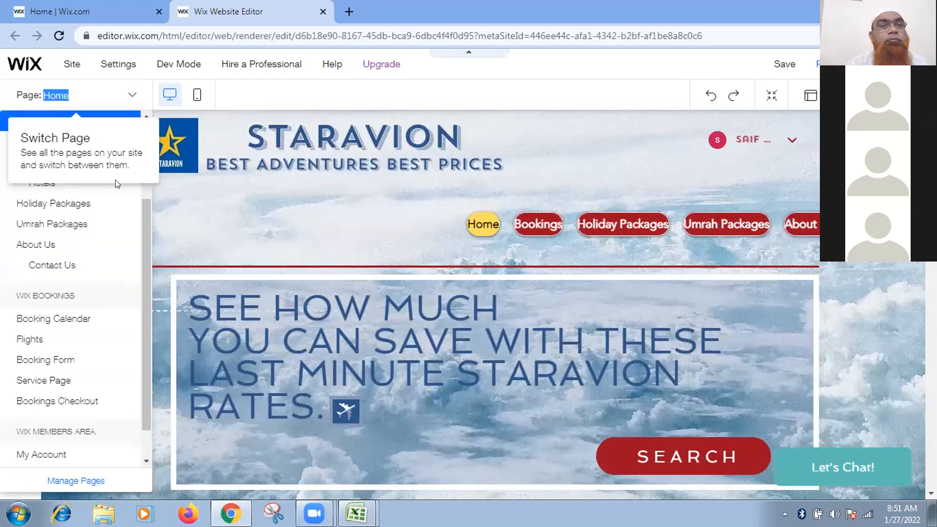
{"action": "left_click", "coordinate": [290, 233]}
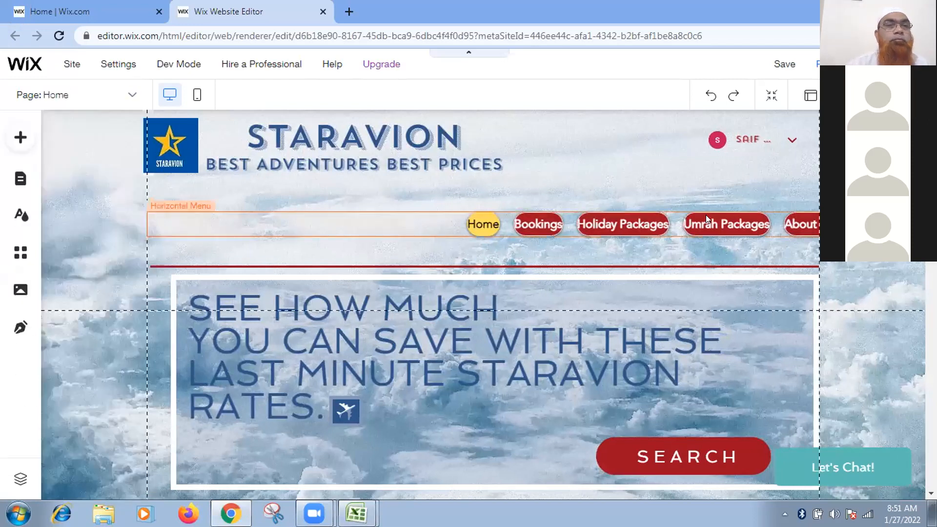
{"action": "left_click", "coordinate": [130, 95]}
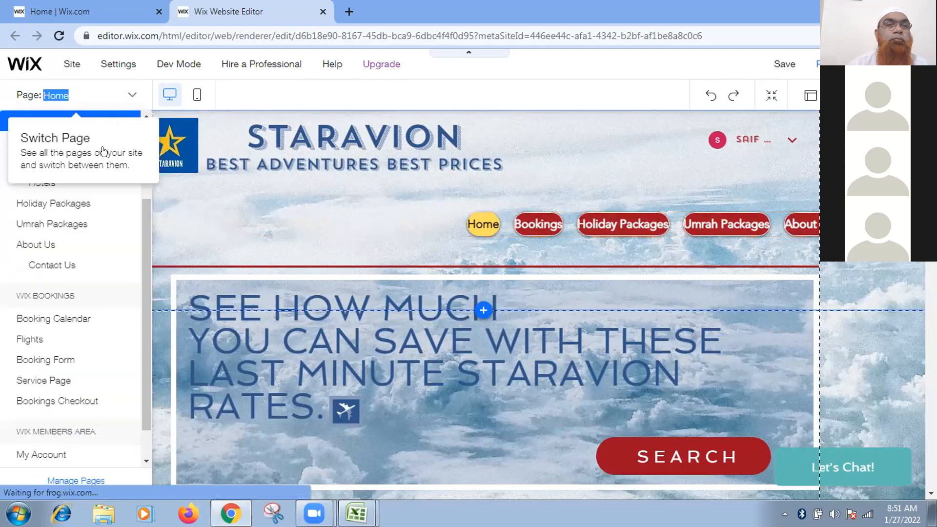
{"action": "left_click", "coordinate": [72, 224]}
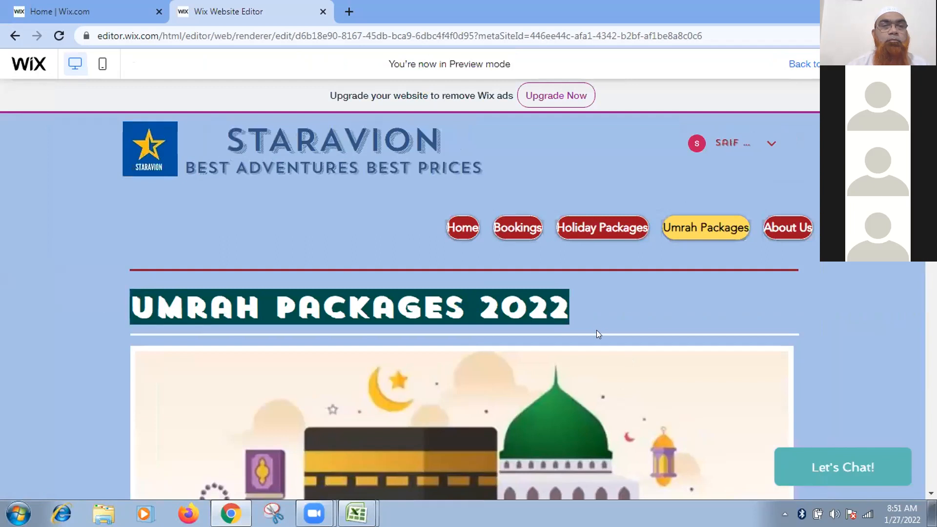
Scroll the Umrah preview to the 14 Days heading before comparing it with the Excel title tag.
{"action": "scroll", "coordinate": [596, 330], "scroll_direction": "down", "scroll_amount": 9}
{"action": "scroll", "coordinate": [597, 327], "scroll_direction": "up", "scroll_amount": 3}
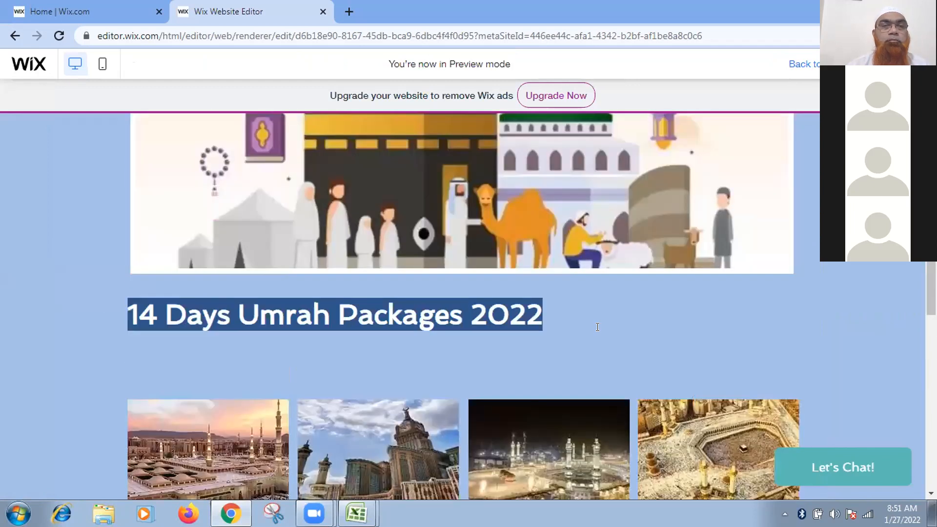
{"action": "scroll", "coordinate": [210, 402], "scroll_direction": "up", "scroll_amount": 1}
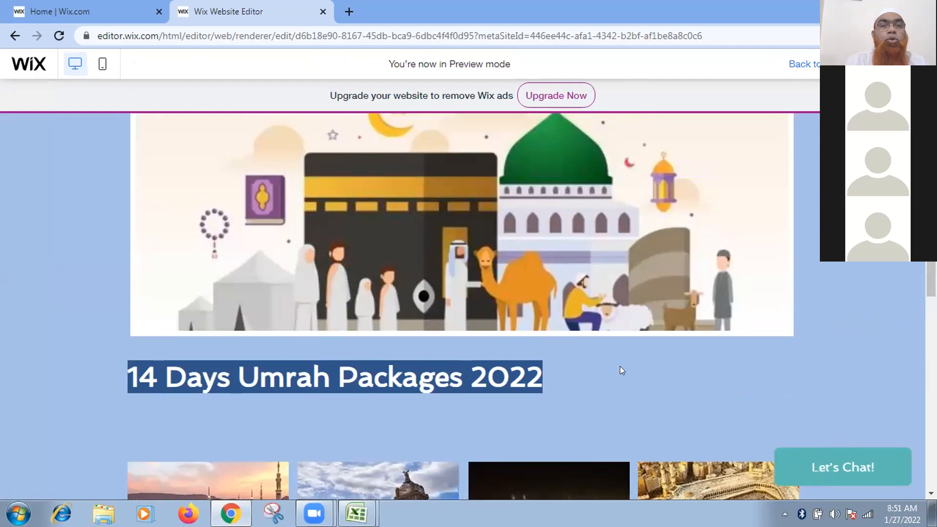
{"action": "scroll", "coordinate": [620, 370], "scroll_direction": "up", "scroll_amount": 4}
{"action": "scroll", "coordinate": [620, 370], "scroll_direction": "down", "scroll_amount": 4}
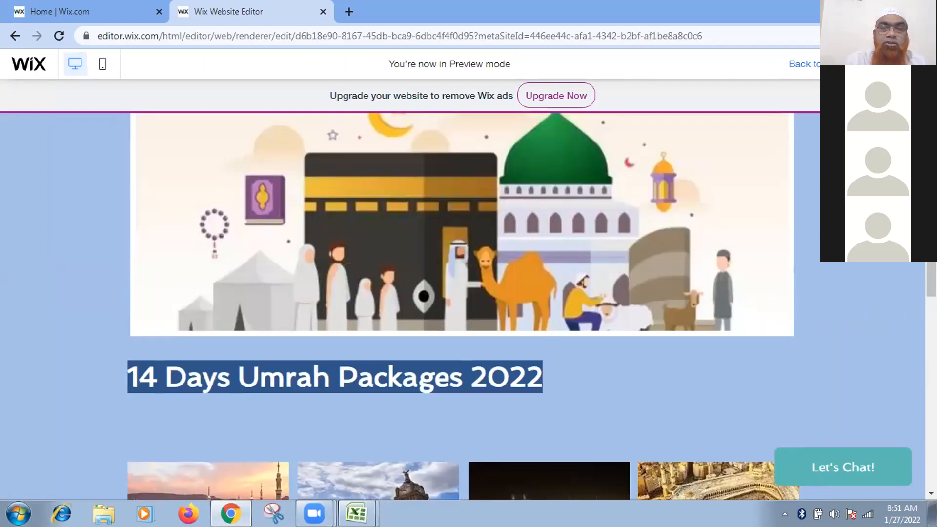
{"action": "mouse_move", "coordinate": [357, 514]}
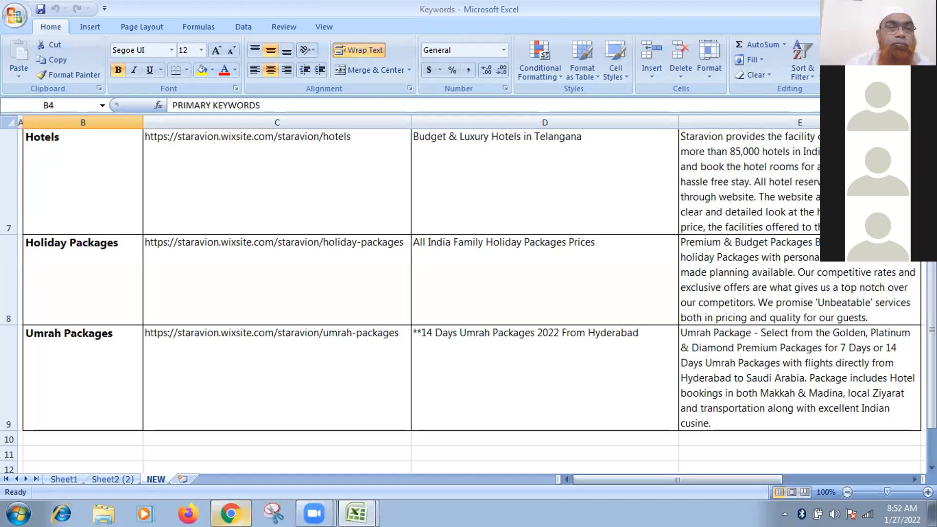
Return to the Wix preview of the Umrah Packages page.
{"action": "left_click", "coordinate": [230, 514]}
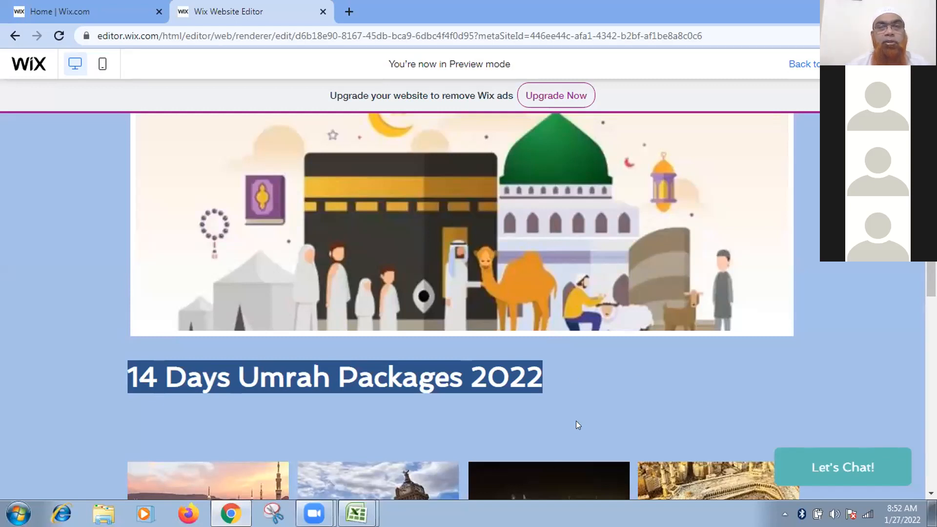
Scroll through the Umrah package cards, then move on to the Holiday Packages page.
{"action": "scroll", "coordinate": [576, 421], "scroll_direction": "down", "scroll_amount": 5}
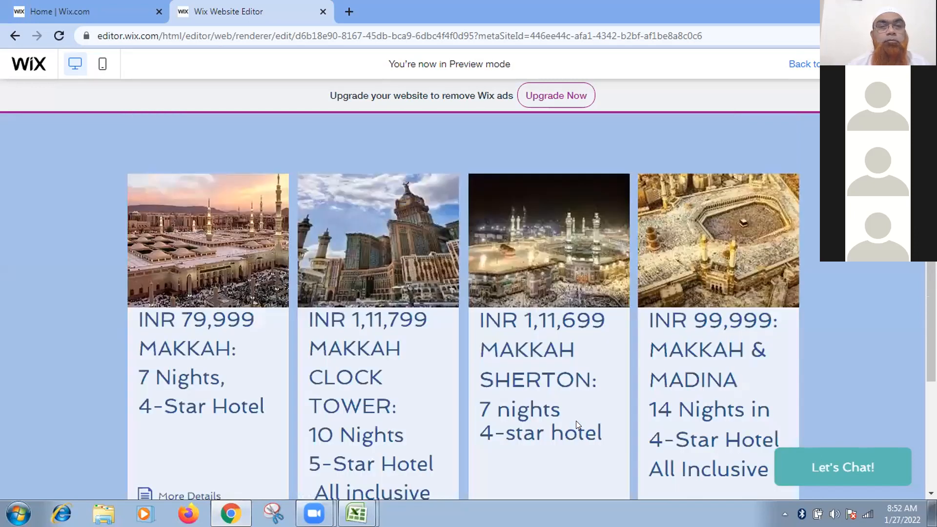
{"action": "scroll", "coordinate": [576, 421], "scroll_direction": "down", "scroll_amount": 1}
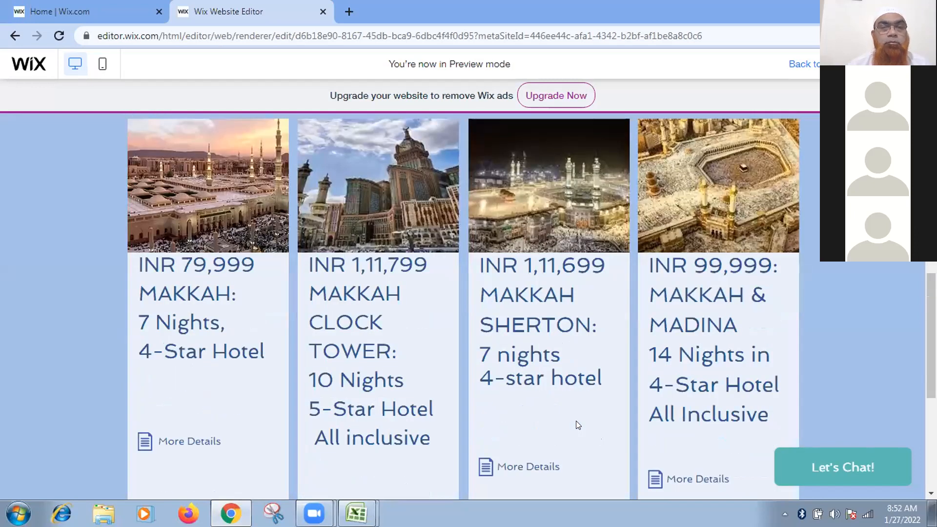
{"action": "scroll", "coordinate": [576, 421], "scroll_direction": "up", "scroll_amount": 4}
{"action": "scroll", "coordinate": [576, 421], "scroll_direction": "up", "scroll_amount": 5}
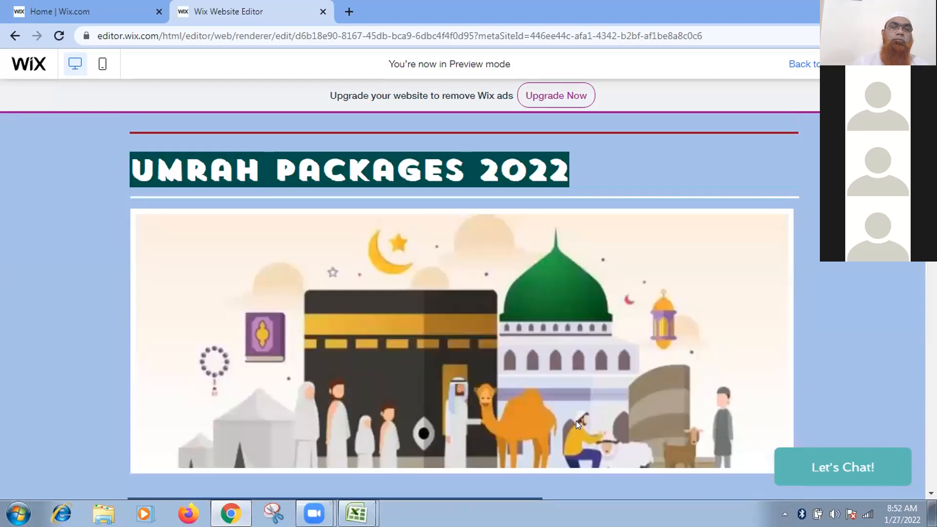
{"action": "scroll", "coordinate": [577, 421], "scroll_direction": "up", "scroll_amount": 3}
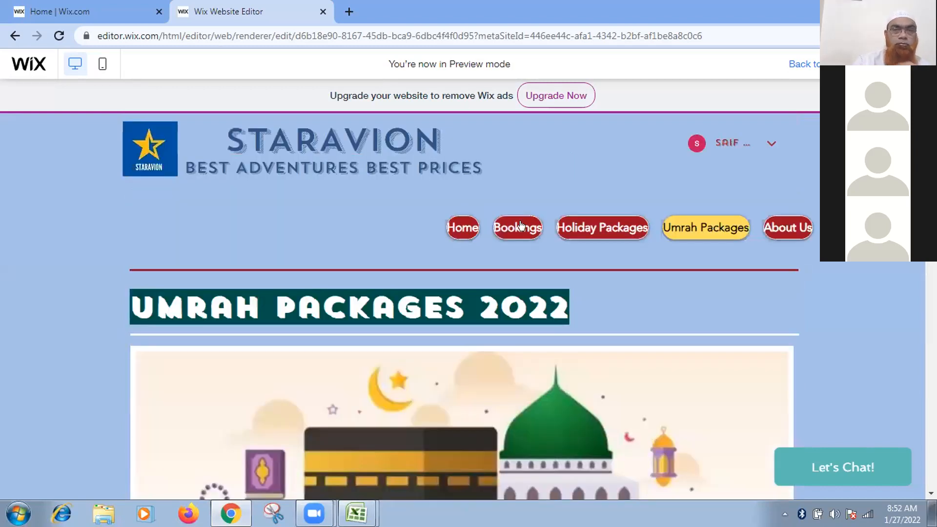
{"action": "left_click", "coordinate": [609, 229]}
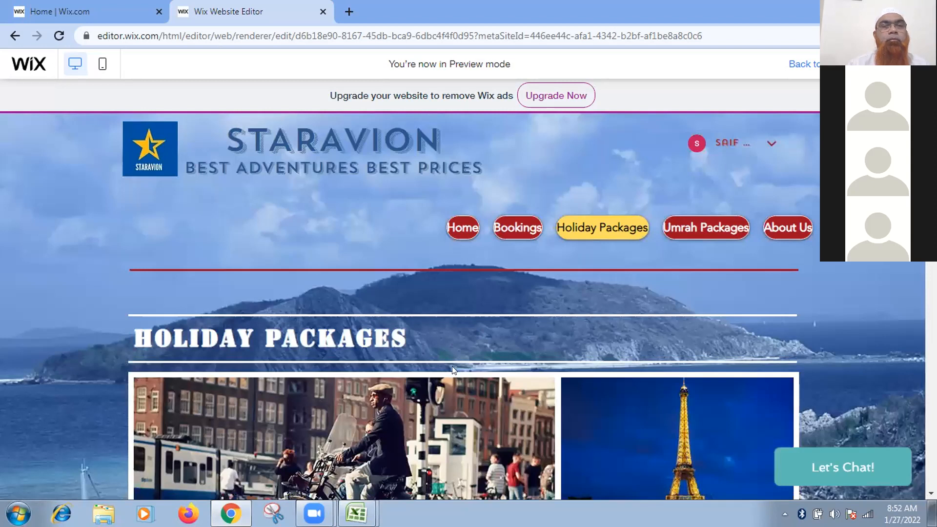
{"action": "left_click", "coordinate": [356, 513]}
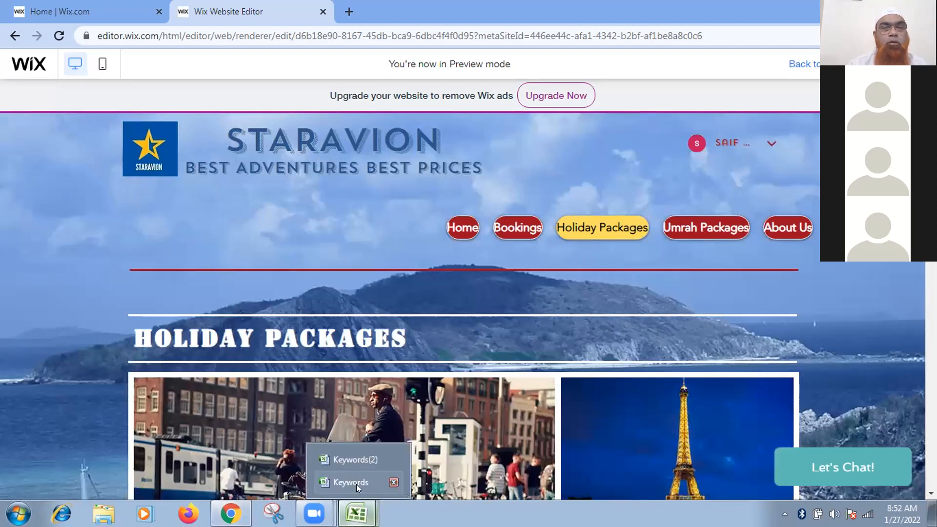
Glance over the Keywords workbook, then switch to Keywords(2)'s KEYWORD RESEARCH FOR SEO sheet.
{"action": "left_click", "coordinate": [355, 482]}
{"action": "scroll", "coordinate": [542, 358], "scroll_direction": "up", "scroll_amount": 2}
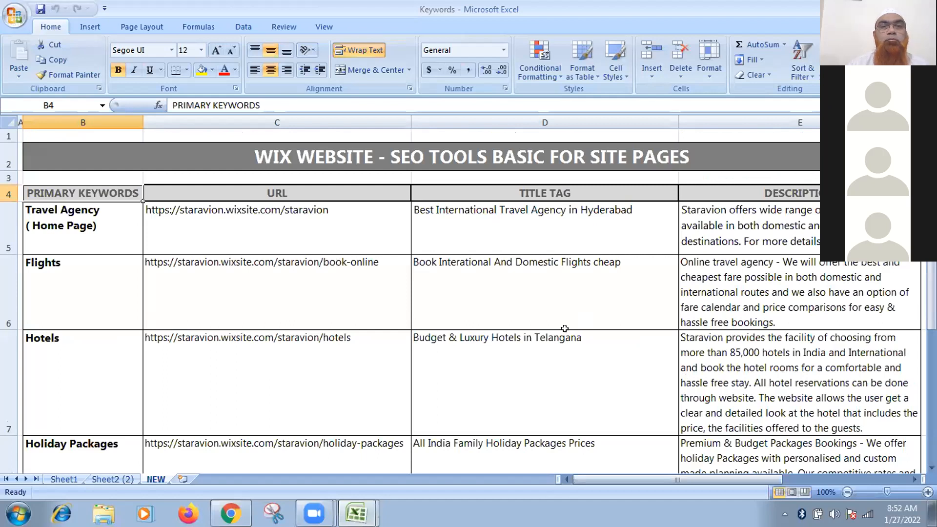
{"action": "scroll", "coordinate": [553, 344], "scroll_direction": "down", "scroll_amount": 1}
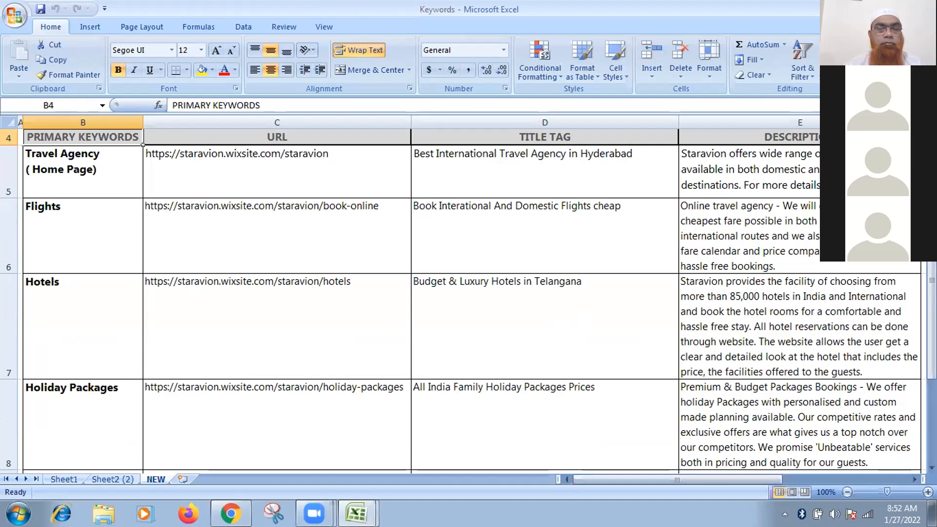
{"action": "mouse_move", "coordinate": [357, 513]}
{"action": "left_click", "coordinate": [342, 456]}
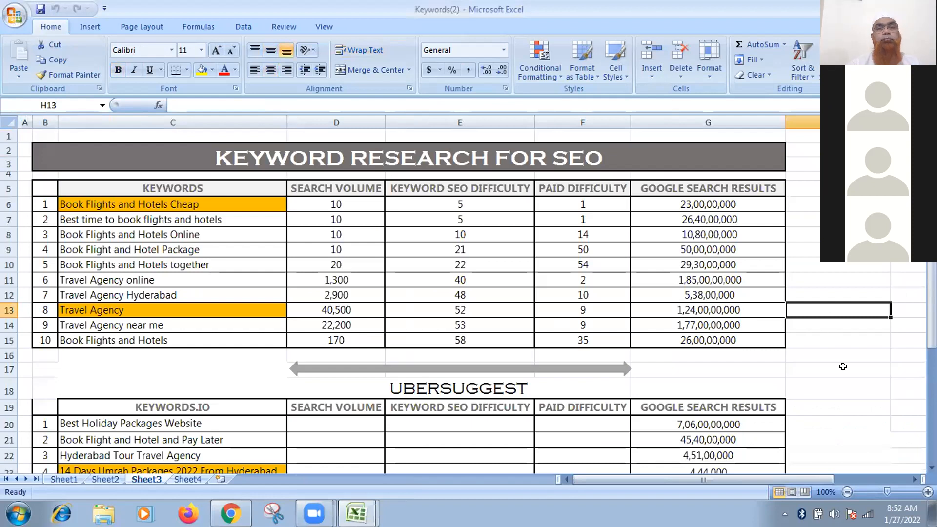
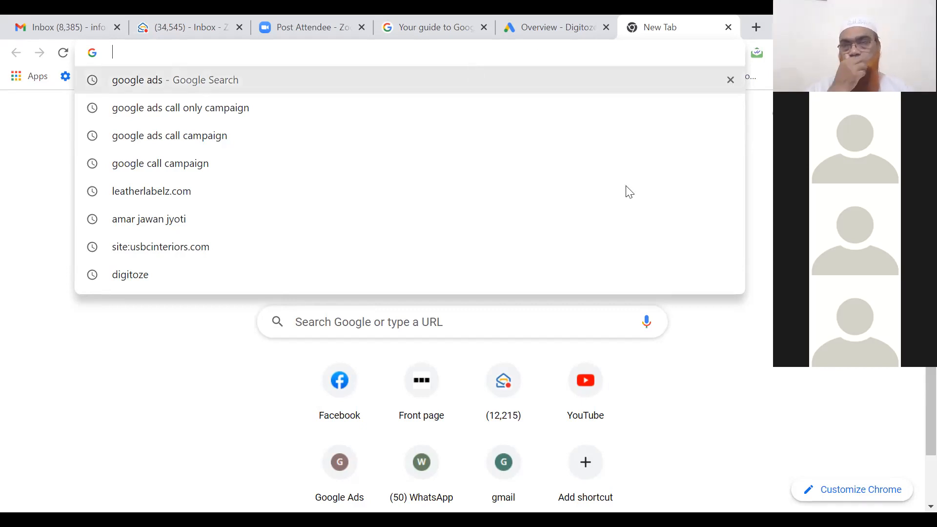
Dismiss the address suggestions, check Chrome's menu, and switch to the incognito Google Ads window.
{"action": "key", "text": "Escape"}
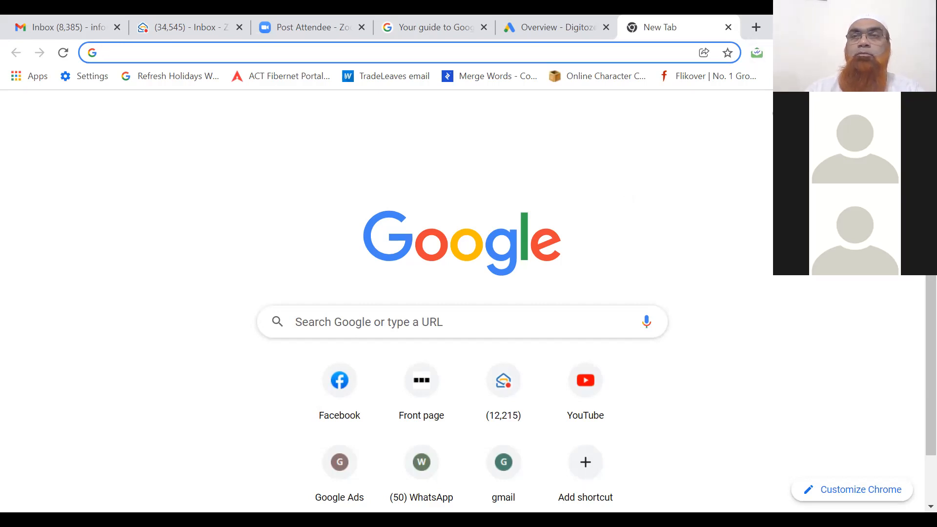
{"action": "left_click", "coordinate": [925, 53]}
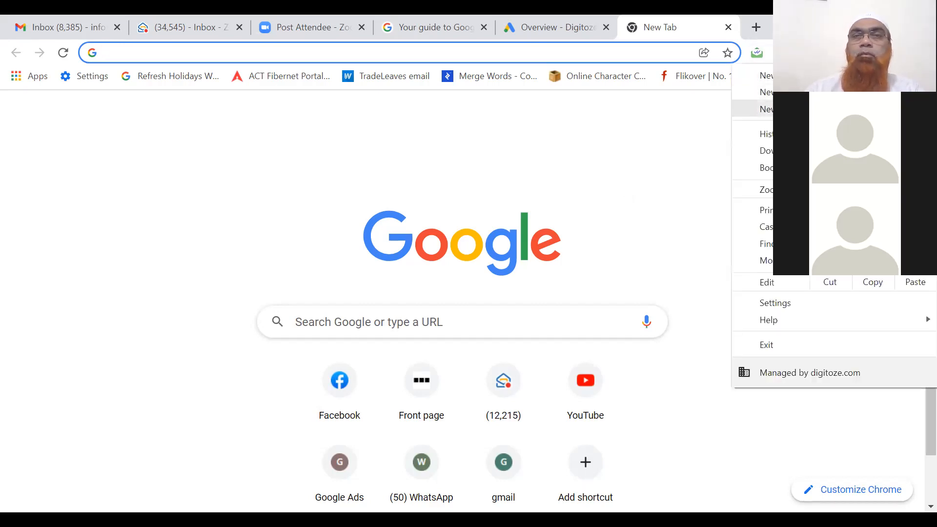
{"action": "left_click", "coordinate": [493, 71]}
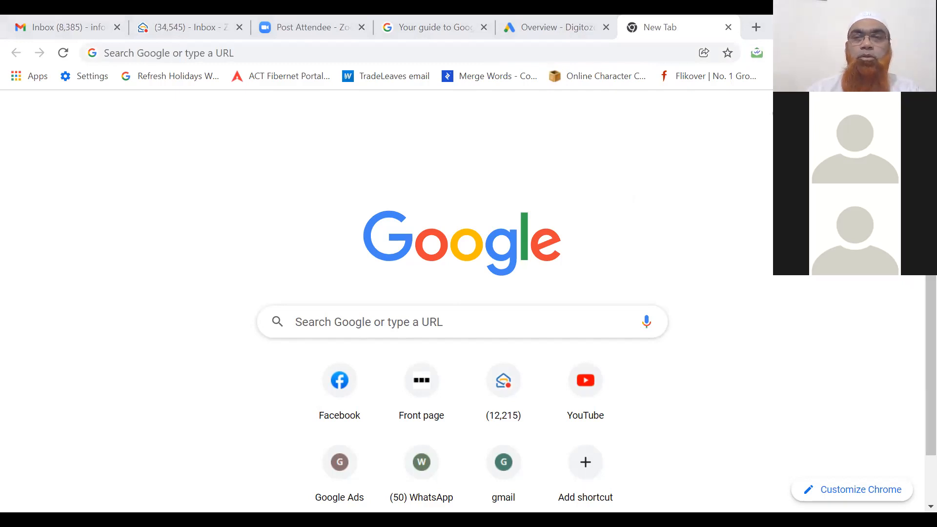
{"action": "key", "text": "alt+Tab"}
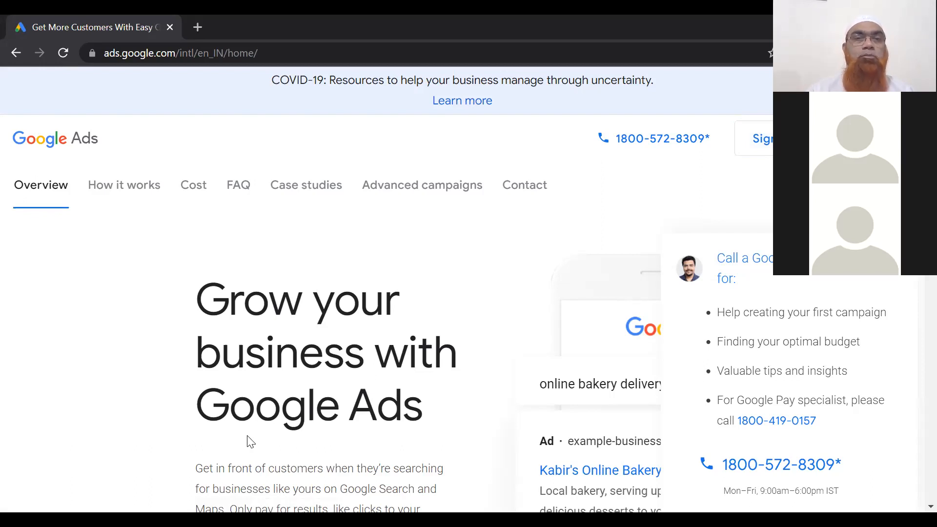
Close the incognito window and return to the Google Ads All campaigns overview tab.
{"action": "key", "text": "alt+Tab"}
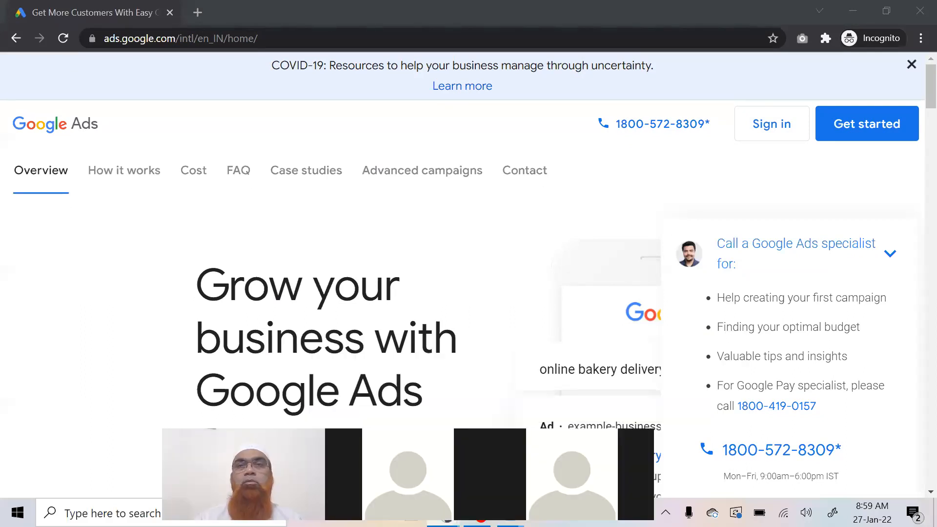
{"action": "left_click", "coordinate": [916, 14]}
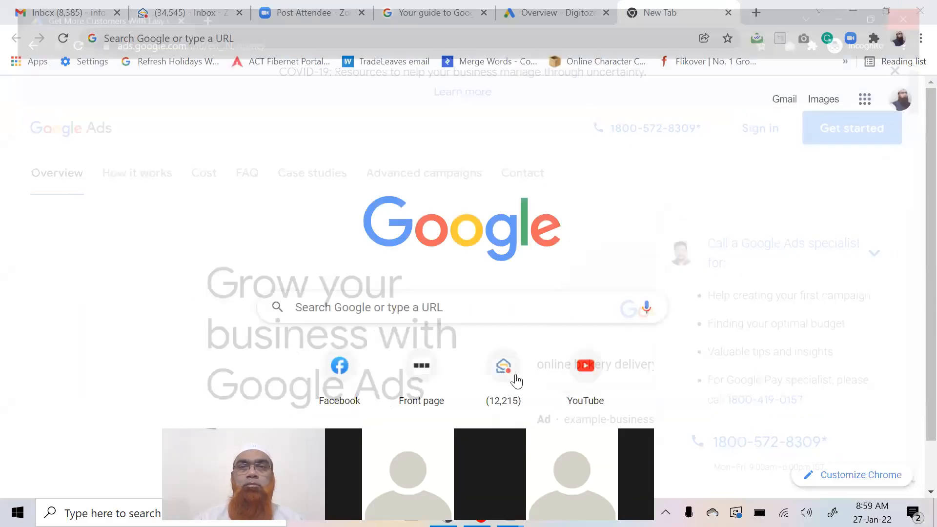
{"action": "left_click", "coordinate": [535, 14]}
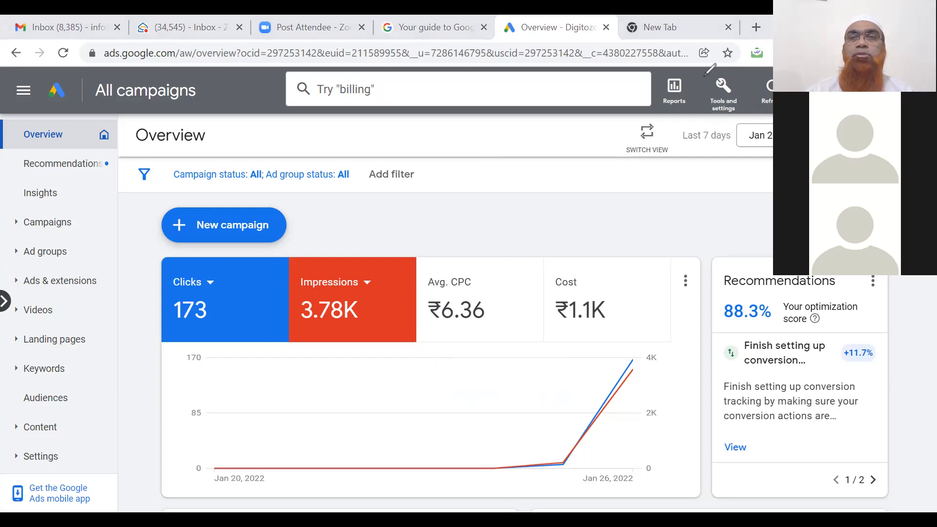
Open Keyword Planner through Tools and settings under Planning.
{"action": "mouse_move", "coordinate": [732, 79]}
{"action": "left_mouse_down"}
{"action": "mouse_move", "coordinate": [698, 120]}
{"action": "mouse_move", "coordinate": [702, 75]}
{"action": "left_mouse_up"}
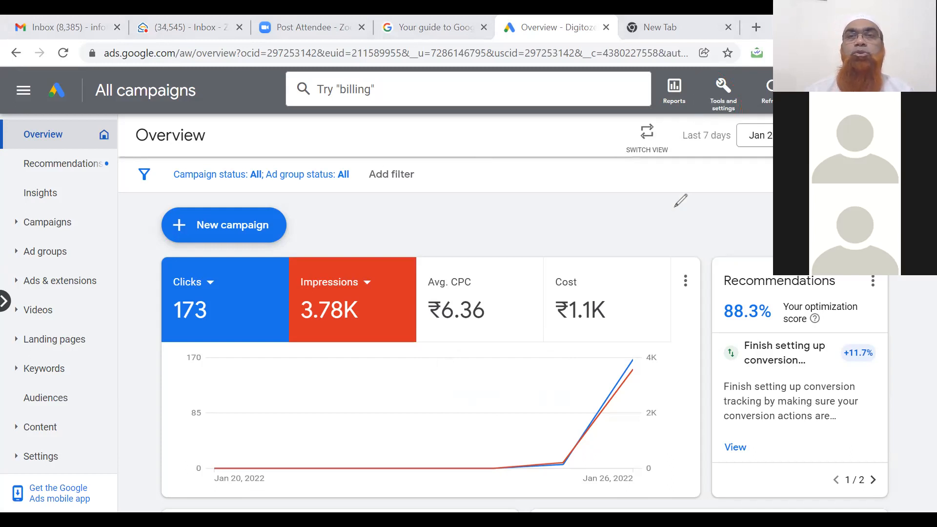
{"action": "left_click", "coordinate": [726, 106]}
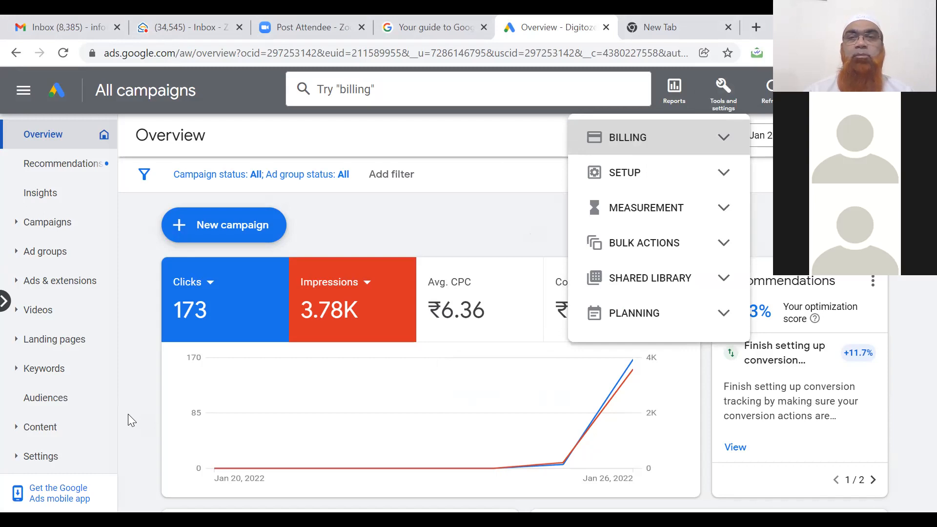
{"action": "left_click", "coordinate": [625, 317]}
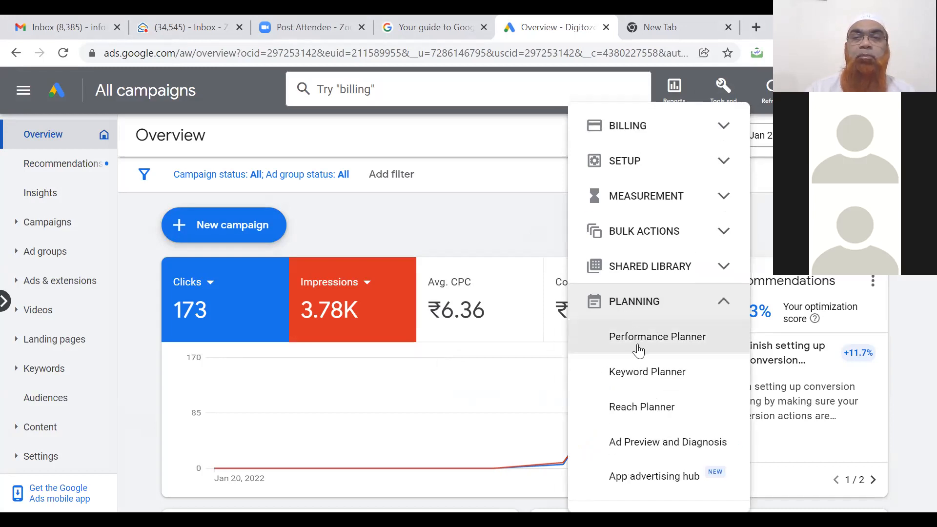
{"action": "left_click", "coordinate": [640, 371]}
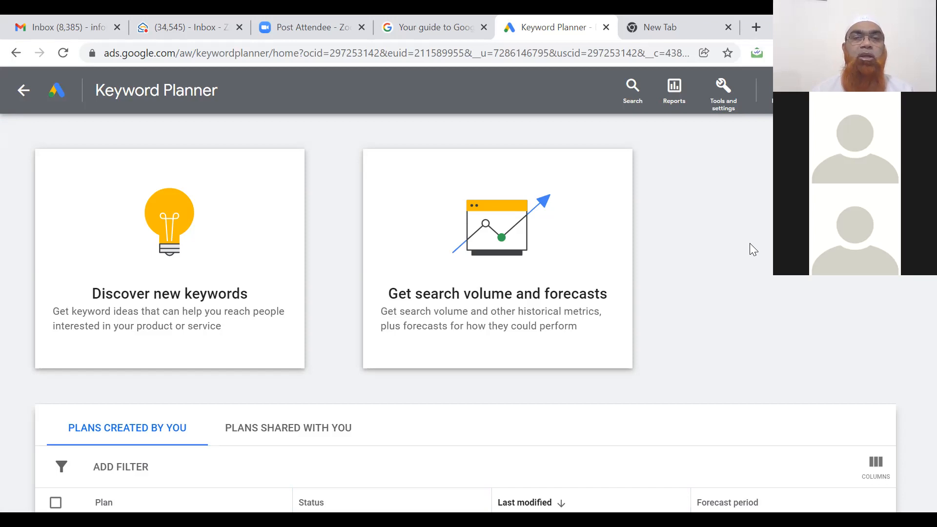
Start Discover new keywords with seeds digital marketing training, digital marketing courses and social media training.
{"action": "left_click", "coordinate": [183, 303]}
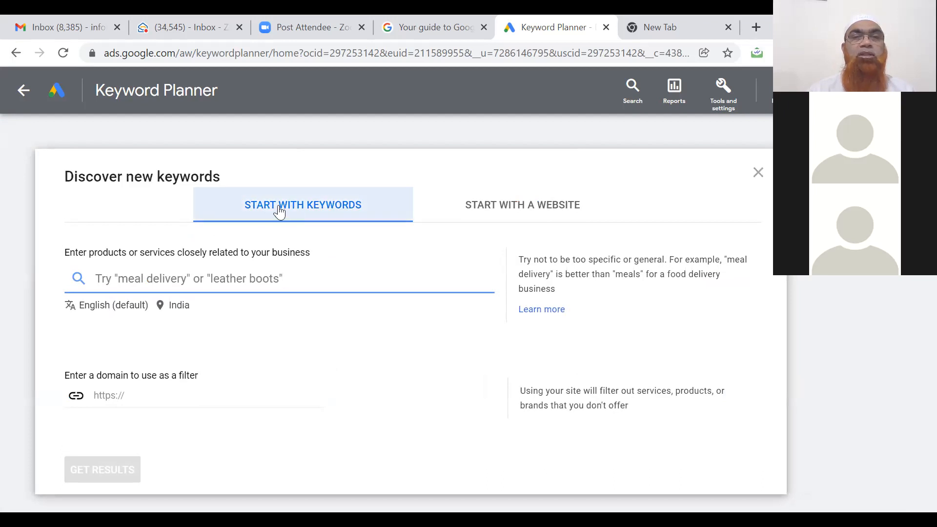
{"action": "left_click", "coordinate": [487, 204]}
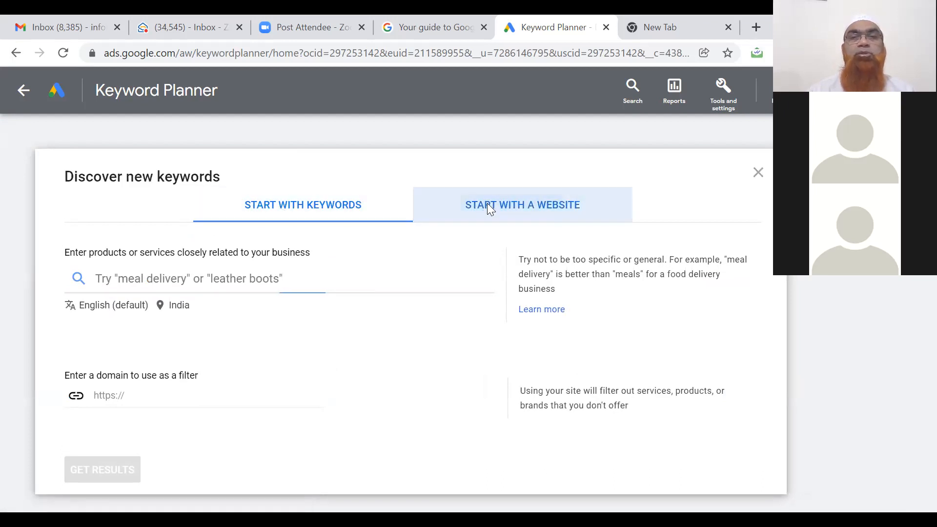
{"action": "left_click", "coordinate": [315, 215]}
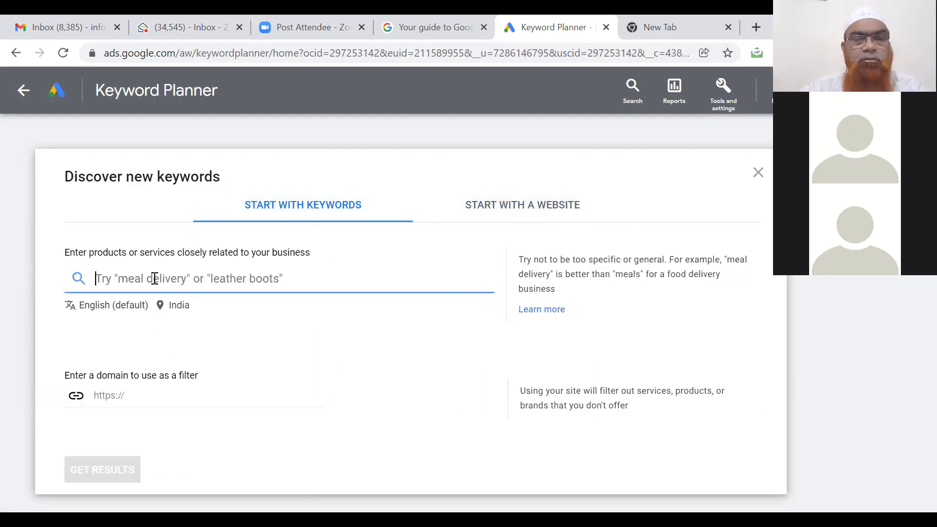
{"action": "type", "text": "digita"}
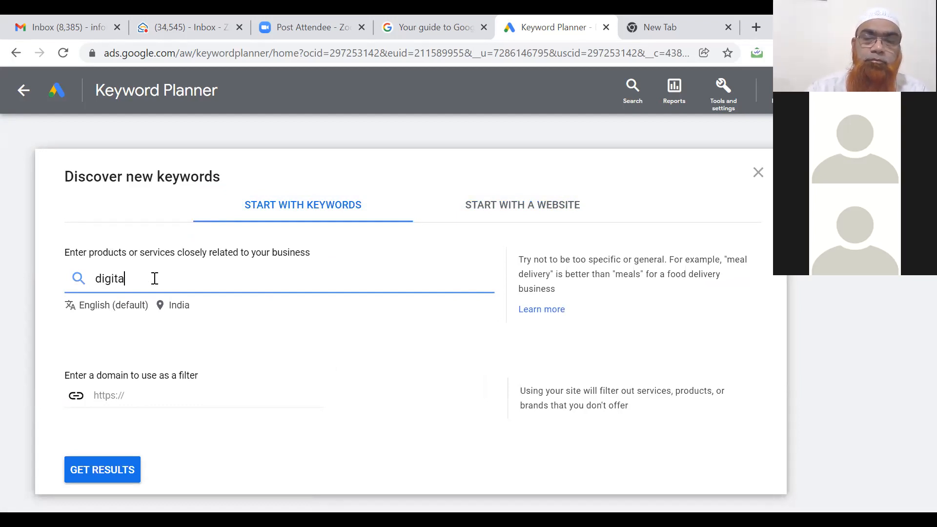
{"action": "type", "text": "l marketing"}
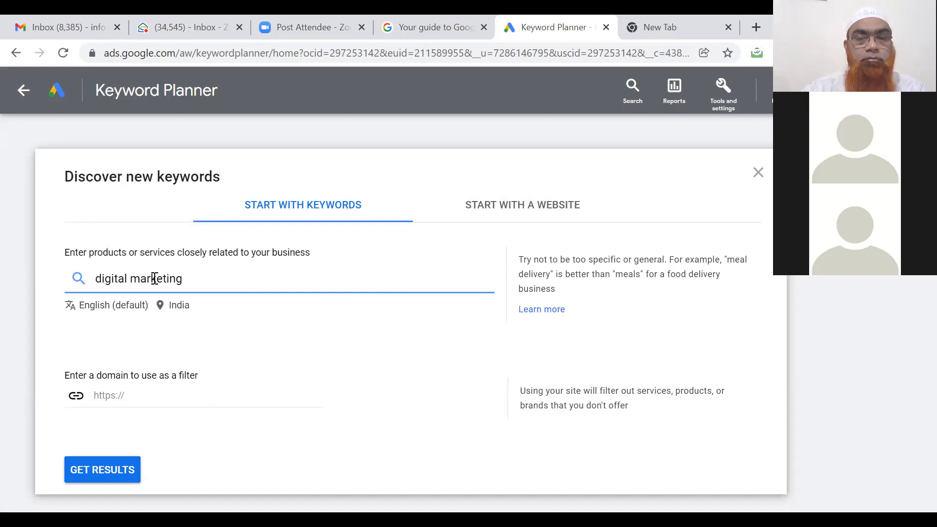
{"action": "type", "text": " training"}
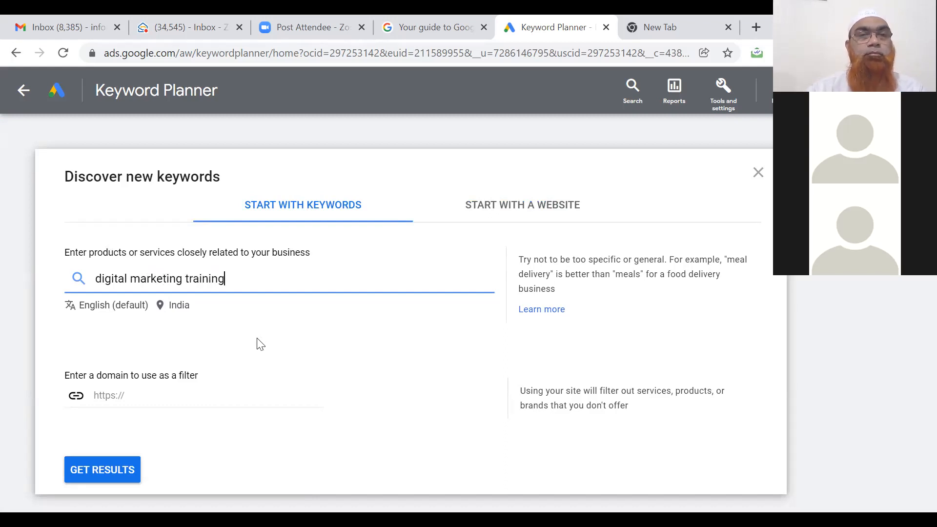
{"action": "left_click", "coordinate": [261, 344]}
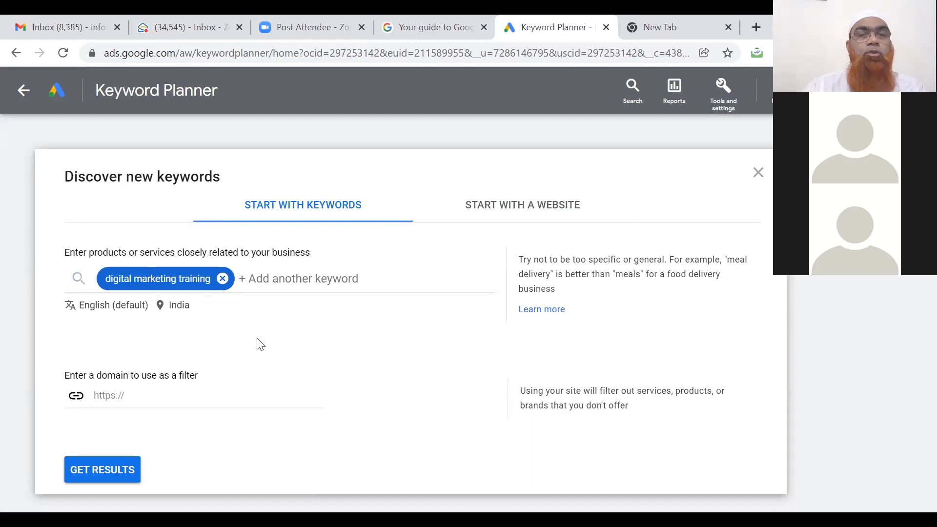
{"action": "left_click", "coordinate": [296, 271]}
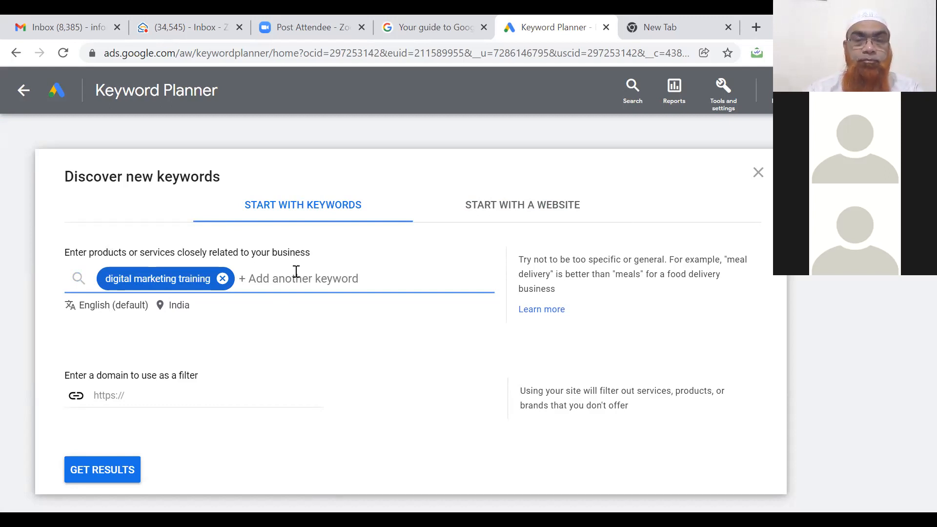
{"action": "type", "text": "digital marketing courses"}
{"action": "key", "text": "Return"}
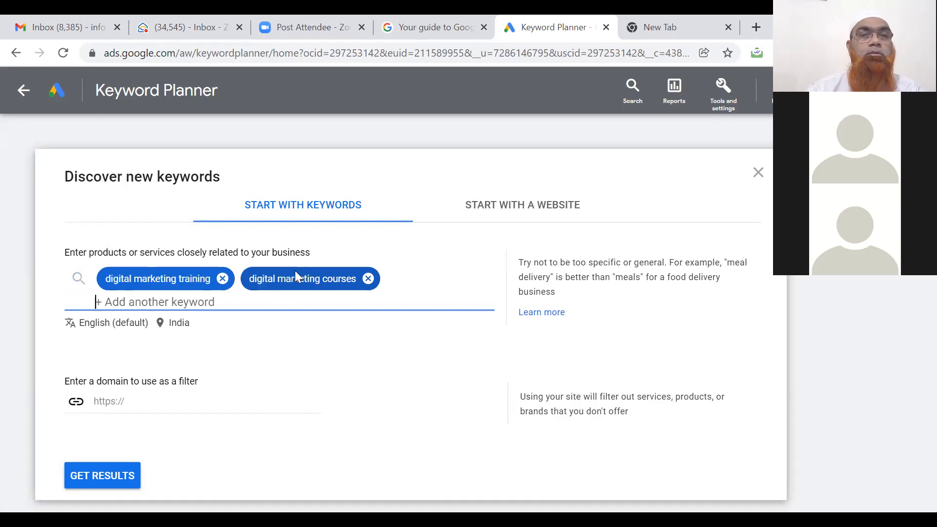
{"action": "type", "text": "social media training"}
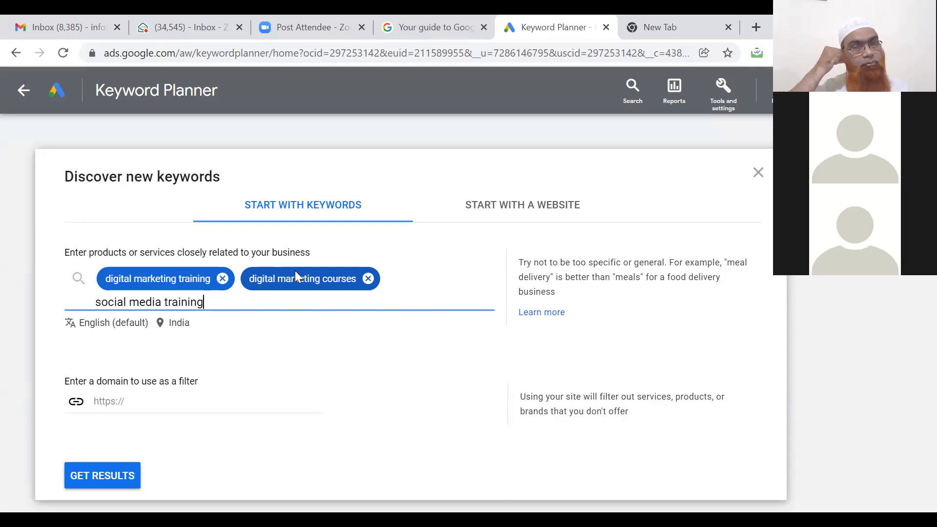
{"action": "key", "text": "Return"}
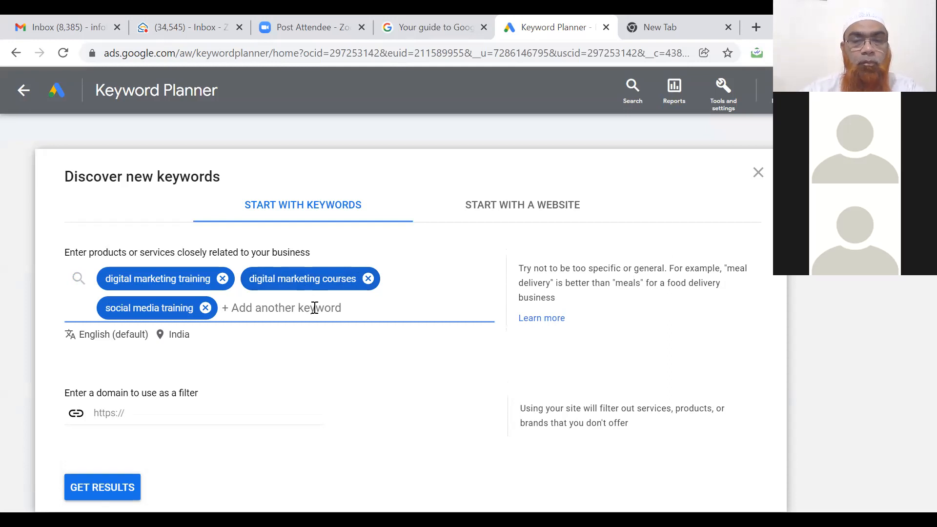
Add Digital Marketing, digital marketing consultant and digital marketing company, then get keyword results.
{"action": "type", "text": "Digitsal"}
{"action": "key", "text": "BackSpace"}
{"action": "key", "text": "BackSpace"}
{"action": "key", "text": "BackSpace"}
{"action": "key", "text": "BackSpace"}
{"action": "type", "text": "al"}
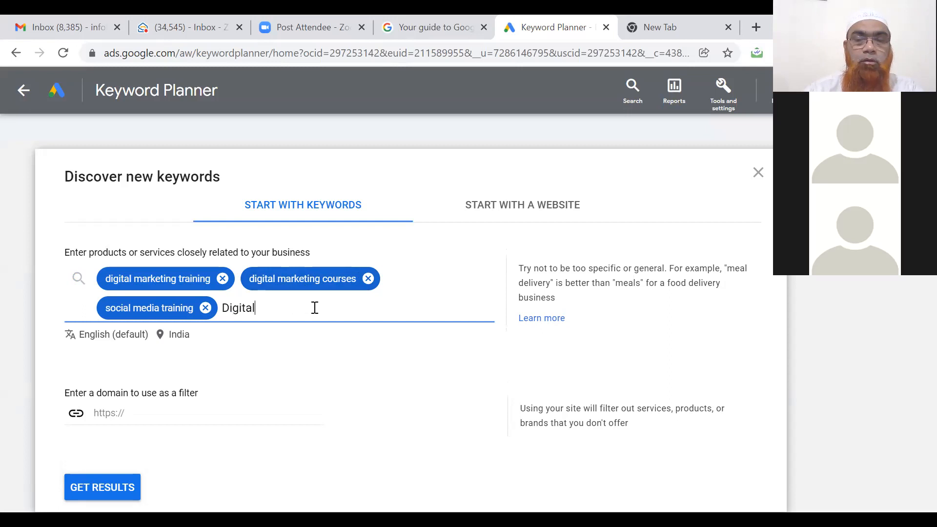
{"action": "type", "text": " Marketing"}
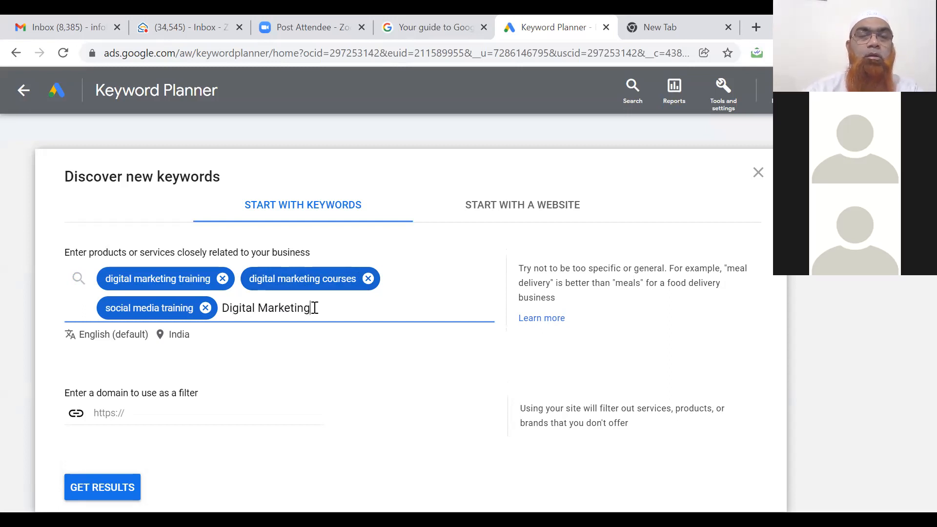
{"action": "key", "text": "Return"}
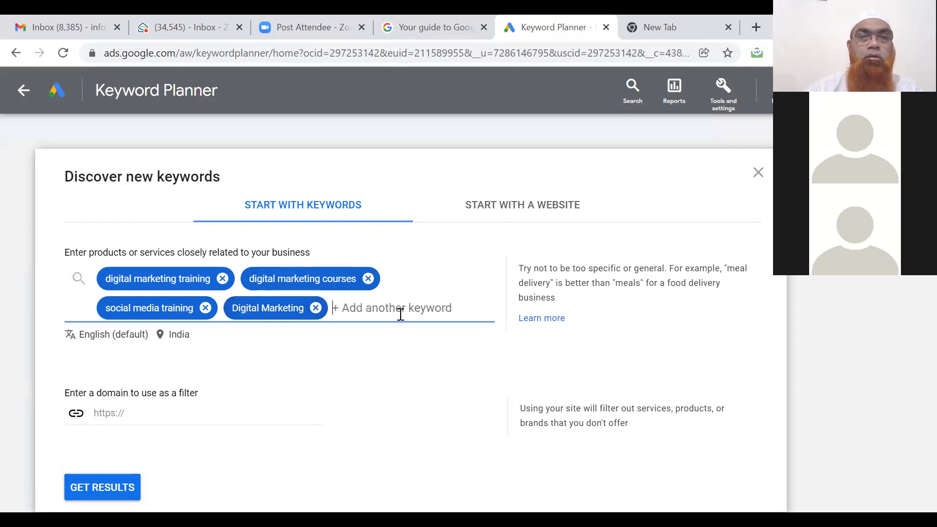
{"action": "type", "text": "digital"}
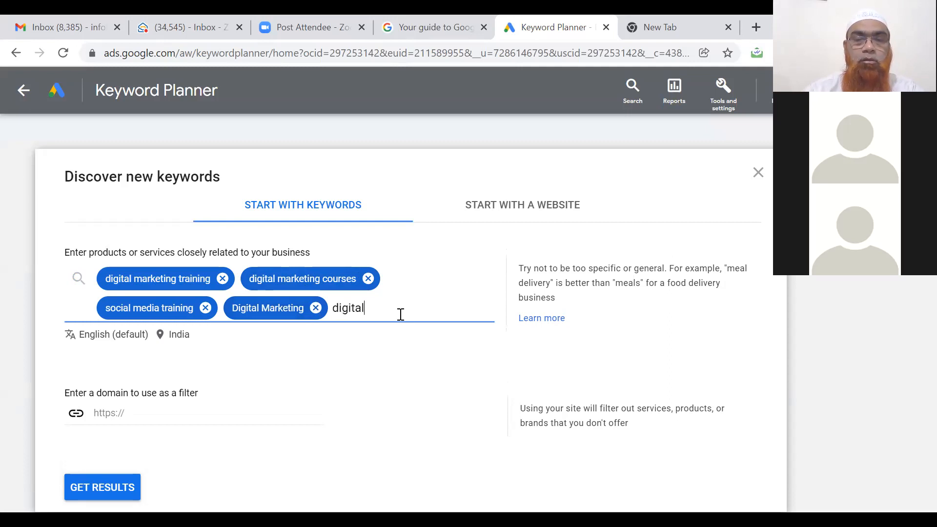
{"action": "type", "text": " marketing c"}
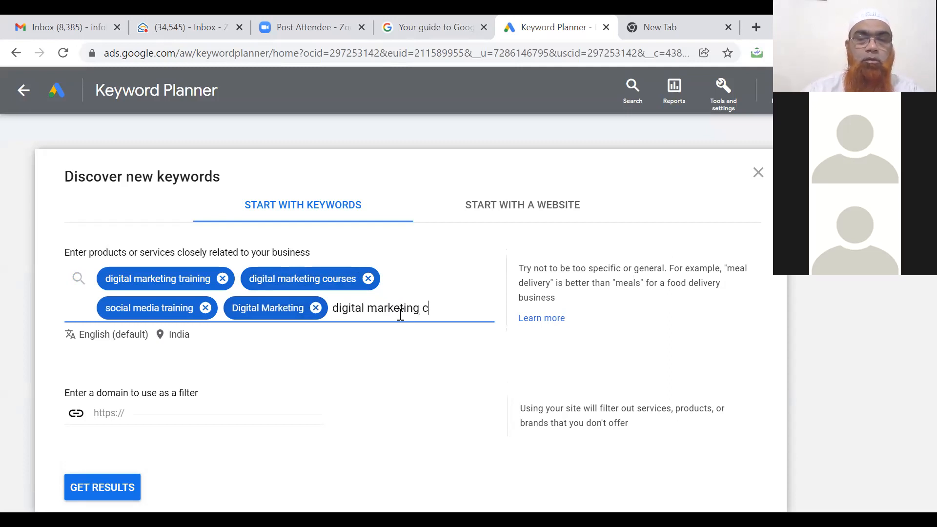
{"action": "type", "text": "onsultant"}
{"action": "key", "text": "Return"}
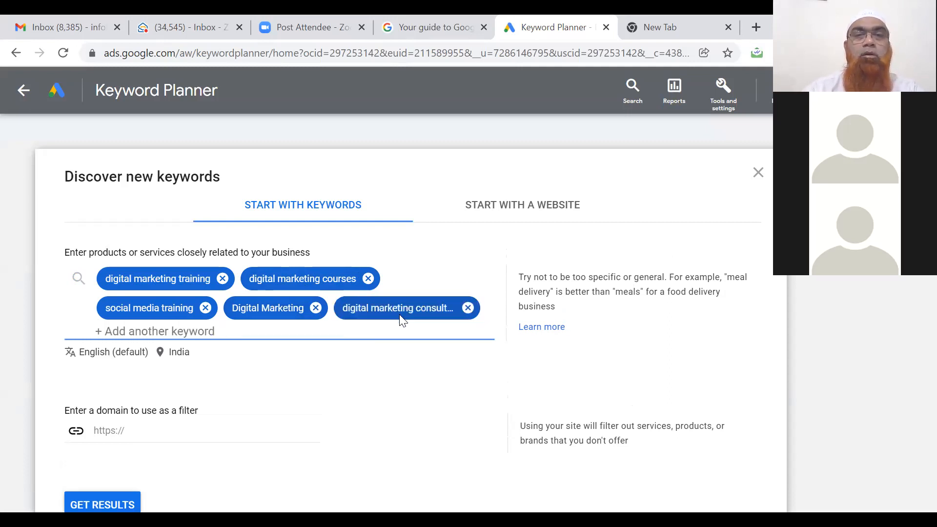
{"action": "type", "text": "dig"}
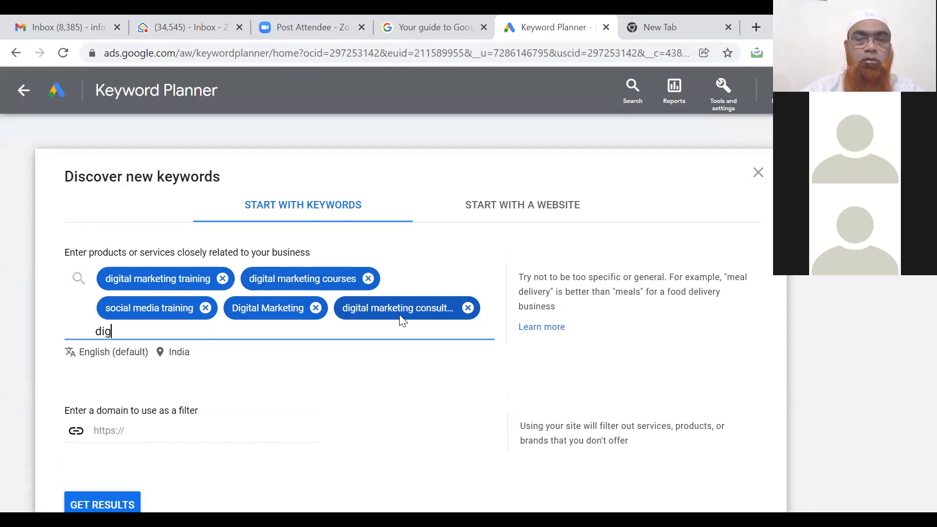
{"action": "type", "text": "ital marke"}
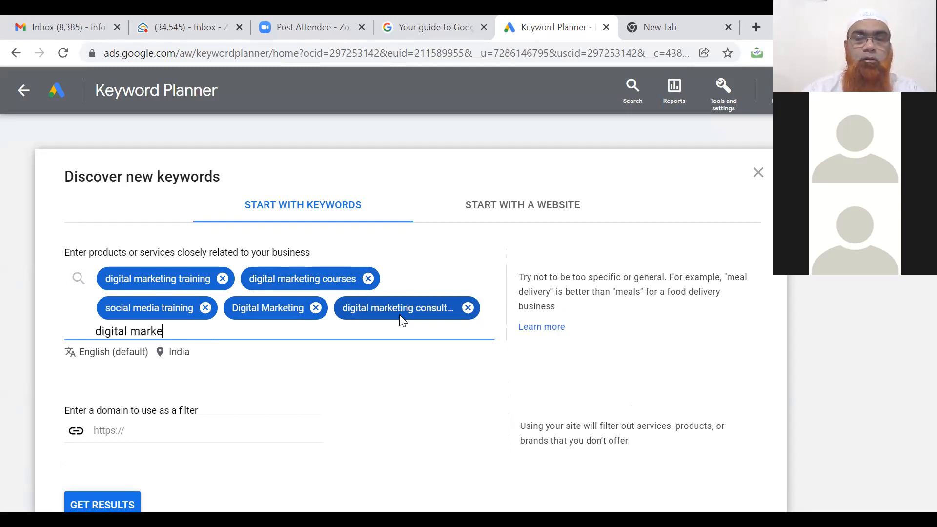
{"action": "type", "text": "ting company"}
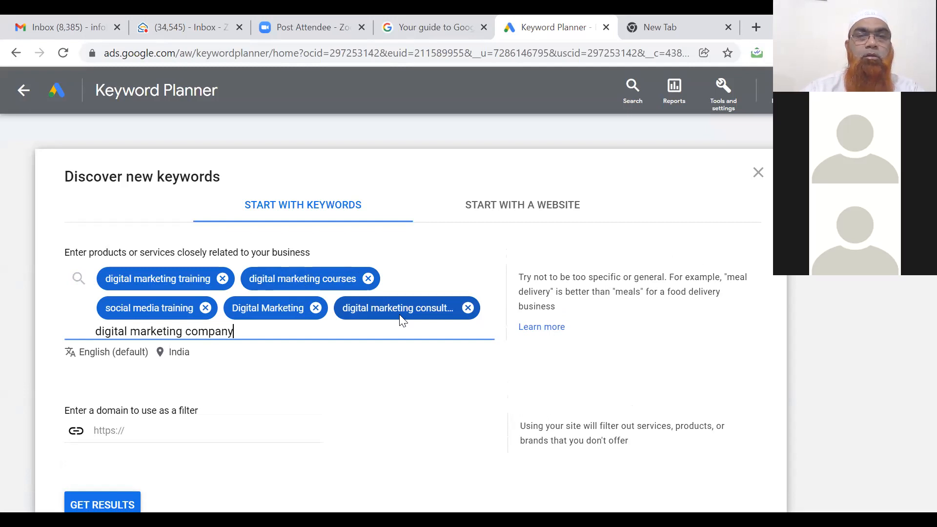
{"action": "key", "text": "Return"}
{"action": "left_click", "coordinate": [445, 387]}
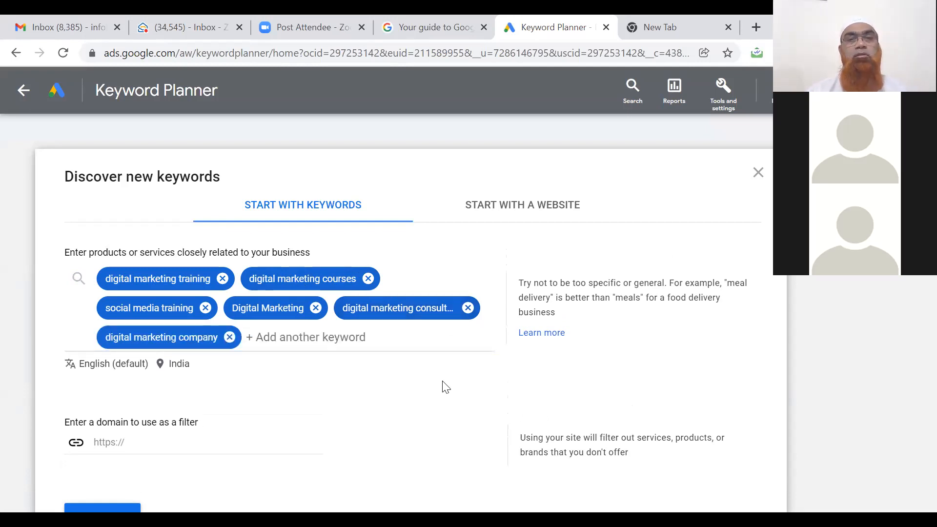
{"action": "scroll", "coordinate": [444, 387], "scroll_direction": "down", "scroll_amount": 5}
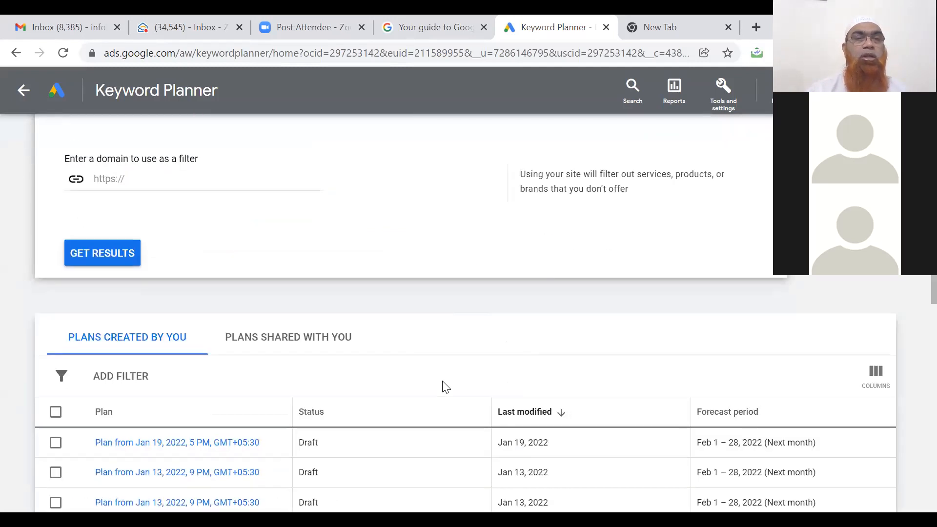
{"action": "left_click", "coordinate": [124, 254]}
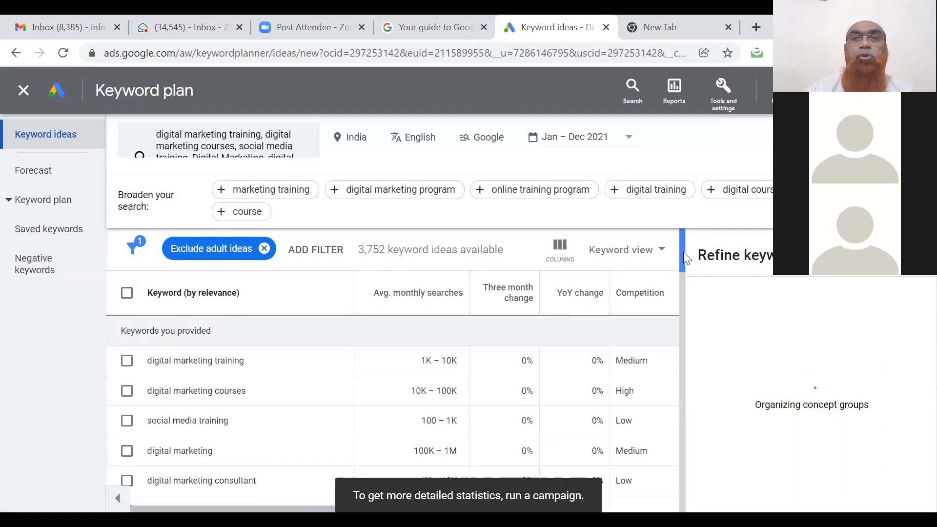
{"action": "mouse_move", "coordinate": [682, 253]}
{"action": "left_mouse_down"}
{"action": "mouse_move", "coordinate": [683, 266]}
{"action": "mouse_move", "coordinate": [684, 253]}
{"action": "left_mouse_up"}
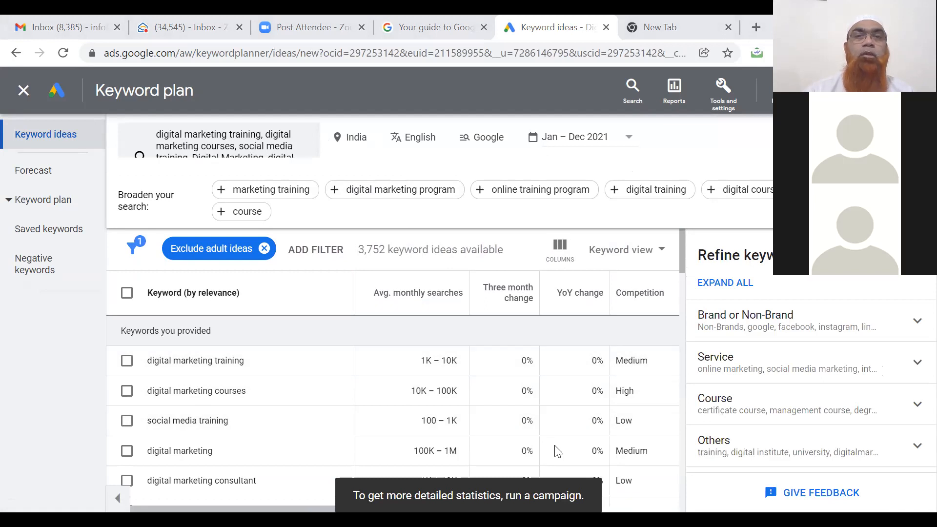
{"action": "mouse_move", "coordinate": [335, 121]}
{"action": "left_mouse_down"}
{"action": "mouse_move", "coordinate": [328, 142]}
{"action": "mouse_move", "coordinate": [347, 154]}
{"action": "mouse_move", "coordinate": [365, 120]}
{"action": "mouse_move", "coordinate": [342, 122]}
{"action": "left_mouse_up"}
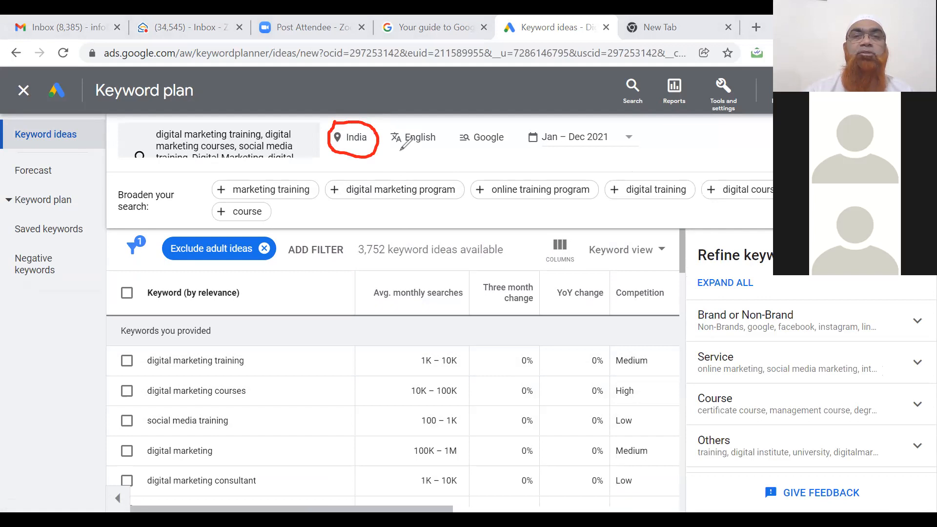
{"action": "mouse_move", "coordinate": [399, 147]}
{"action": "left_mouse_down"}
{"action": "mouse_move", "coordinate": [406, 152]}
{"action": "mouse_move", "coordinate": [421, 124]}
{"action": "left_mouse_up"}
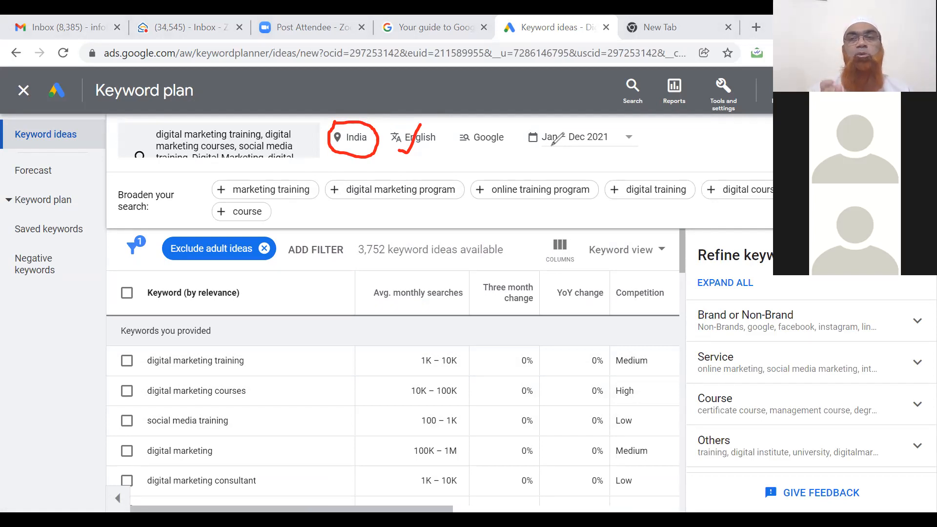
{"action": "left_click", "coordinate": [660, 207]}
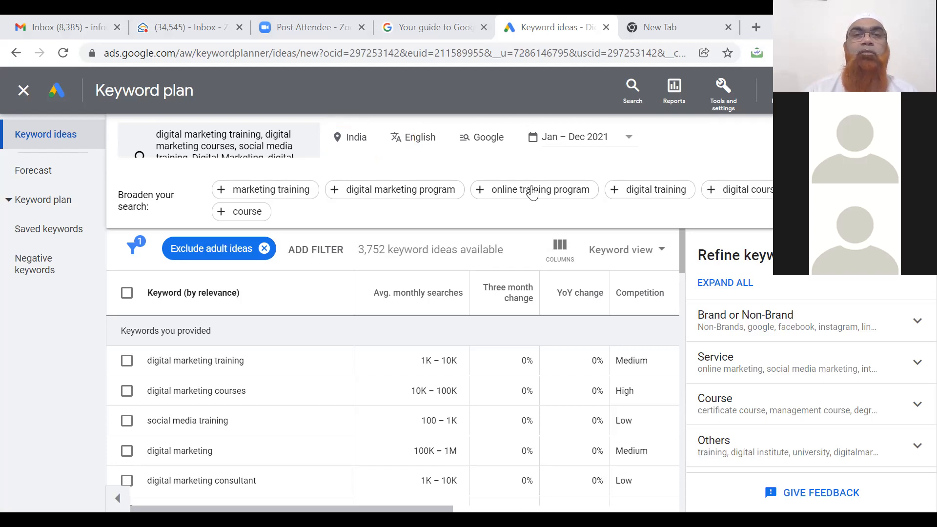
Replace the India location with Hyderabad, Telangana, India and save it.
{"action": "left_click", "coordinate": [355, 142]}
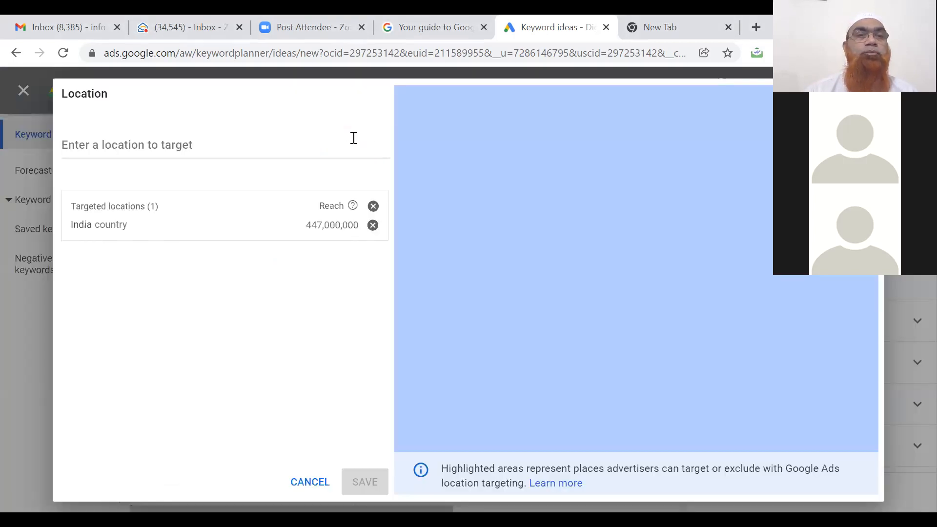
{"action": "left_click", "coordinate": [372, 226]}
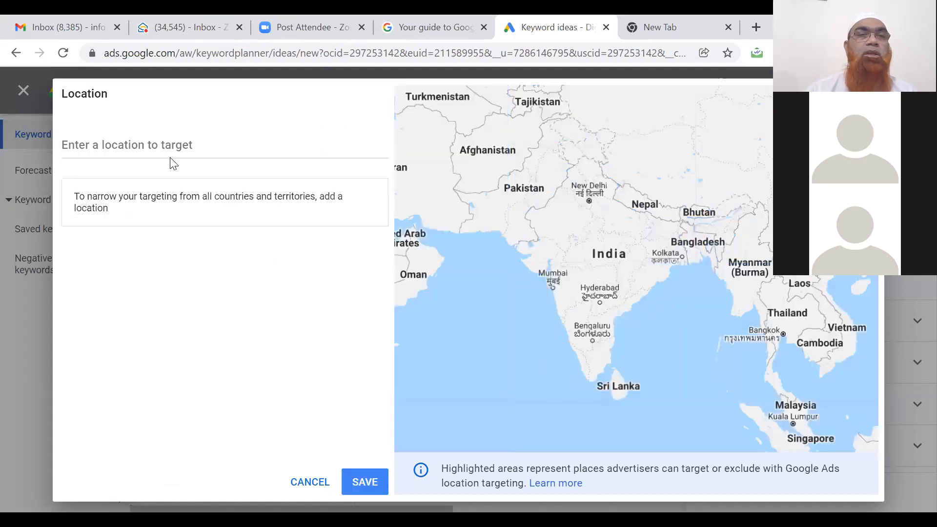
{"action": "left_click", "coordinate": [161, 145]}
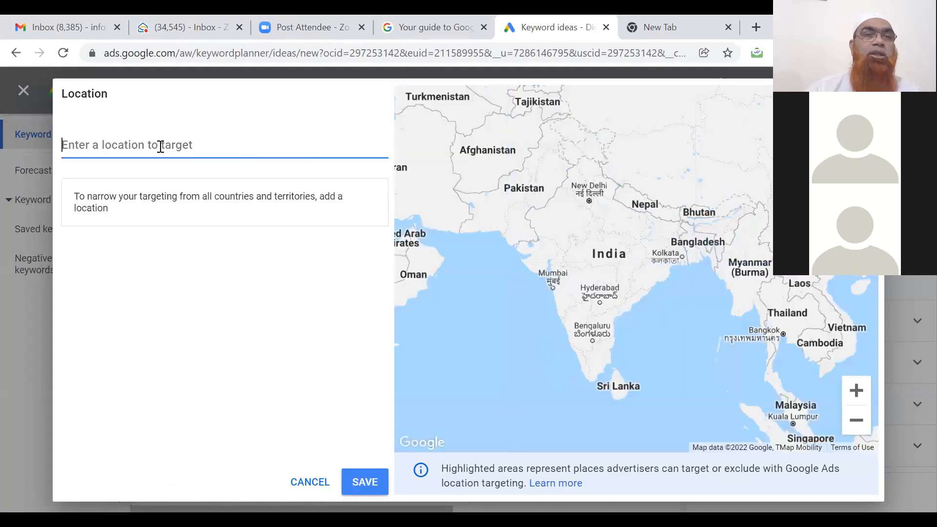
{"action": "type", "text": "Hydera"}
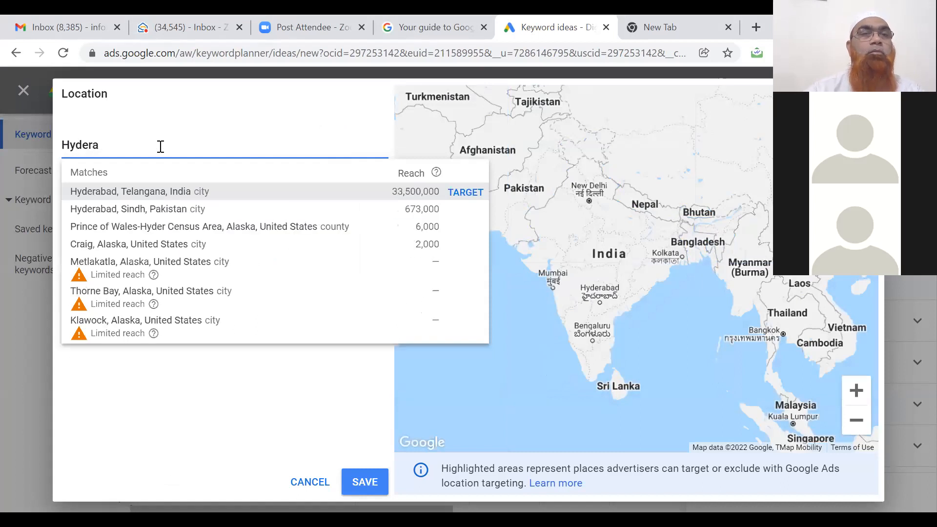
{"action": "left_click", "coordinate": [163, 191]}
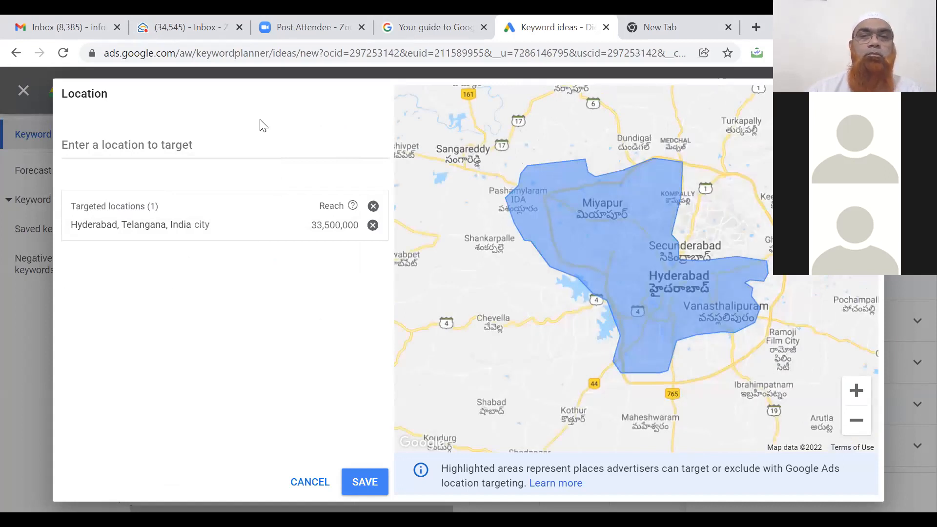
{"action": "right_click", "coordinate": [241, 88]}
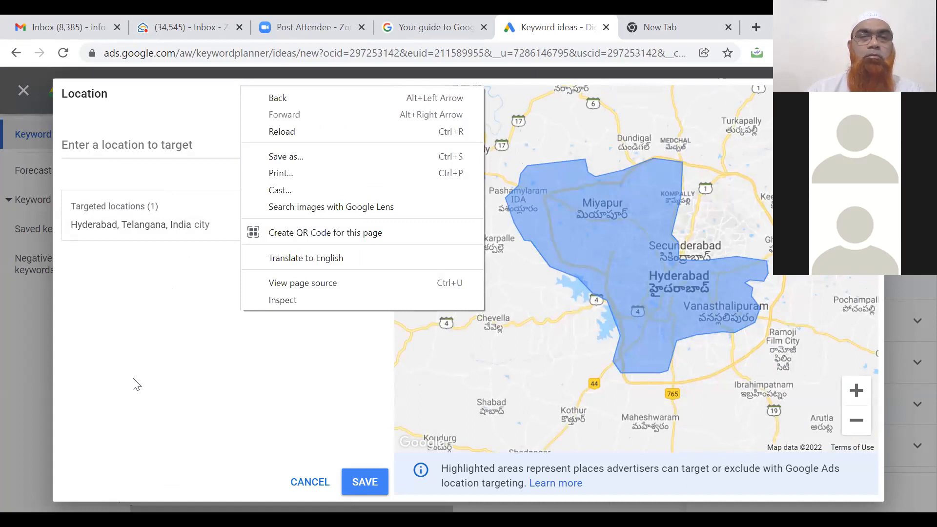
{"action": "left_click", "coordinate": [136, 384]}
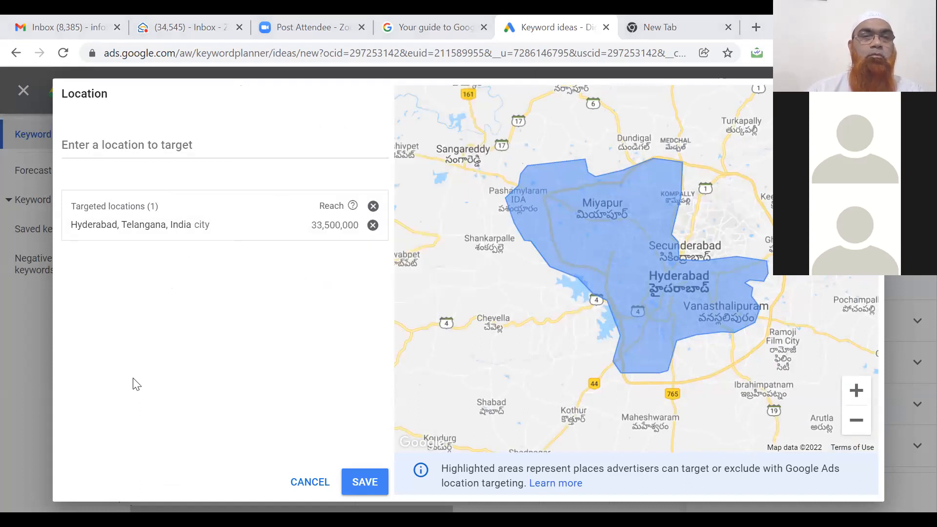
{"action": "left_click", "coordinate": [362, 484]}
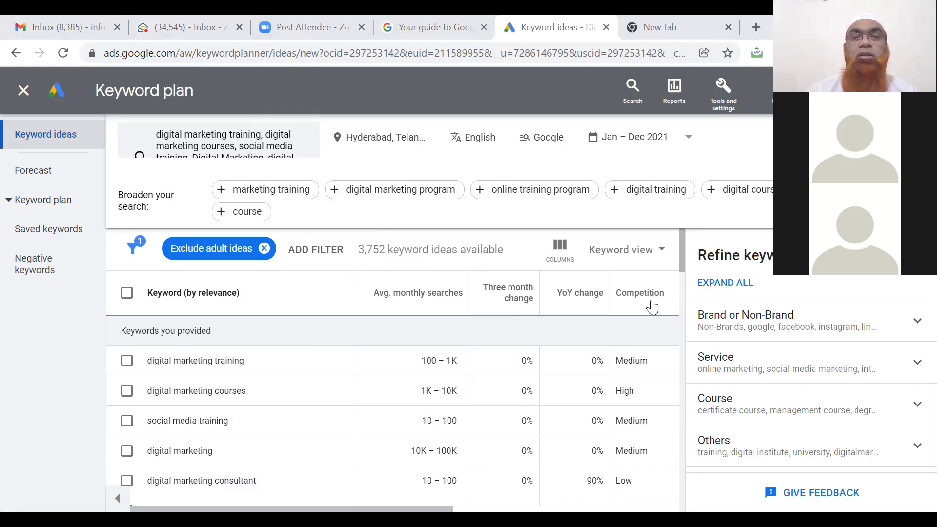
{"action": "left_click_drag", "start_coordinate": [684, 265], "coordinate": [686, 332]}
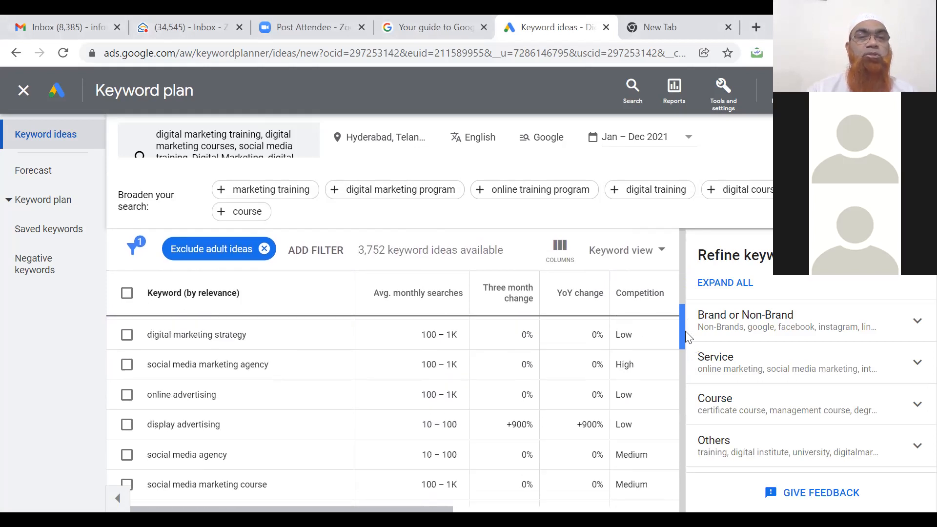
{"action": "left_click_drag", "start_coordinate": [686, 330], "coordinate": [674, 268]}
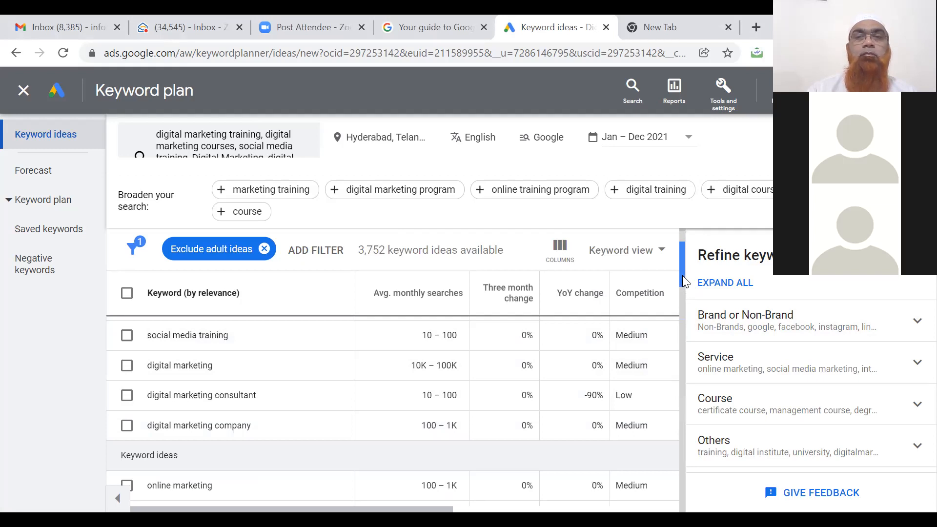
{"action": "left_click_drag", "start_coordinate": [684, 282], "coordinate": [684, 301]}
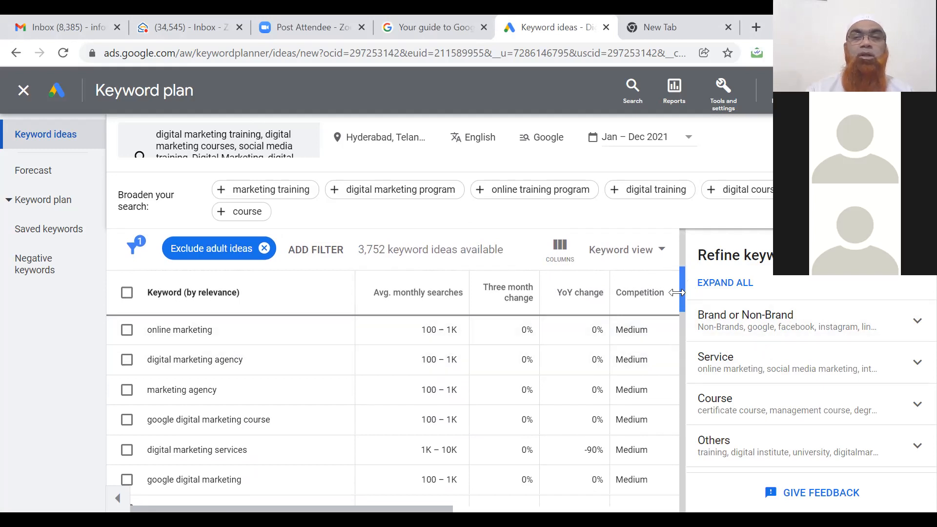
{"action": "left_click_drag", "start_coordinate": [683, 297], "coordinate": [684, 299]}
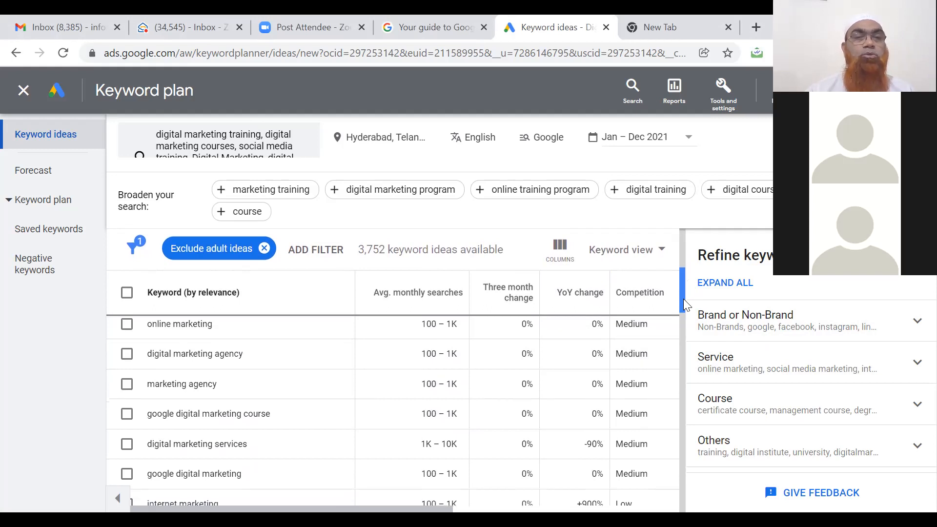
{"action": "left_click_drag", "start_coordinate": [684, 298], "coordinate": [683, 305]}
{"action": "left_click_drag", "start_coordinate": [683, 304], "coordinate": [690, 391]}
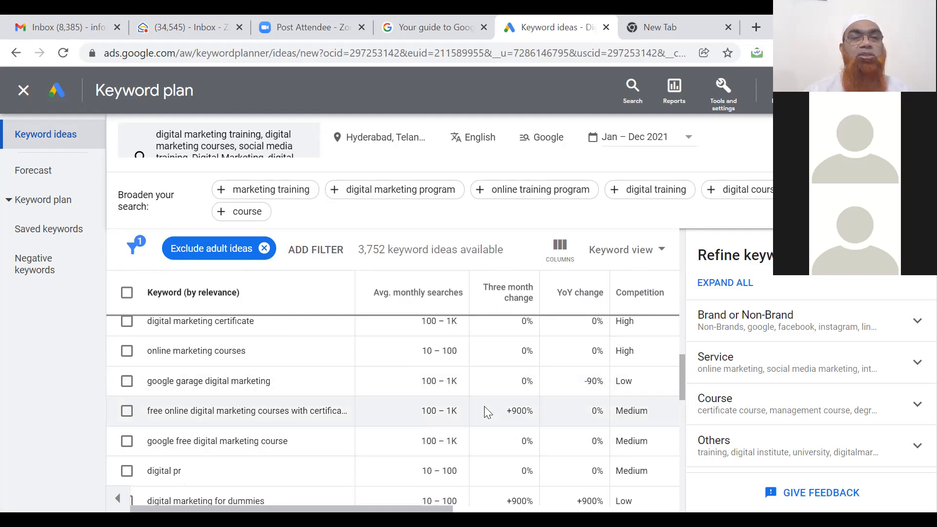
{"action": "left_click_drag", "start_coordinate": [681, 396], "coordinate": [680, 443]}
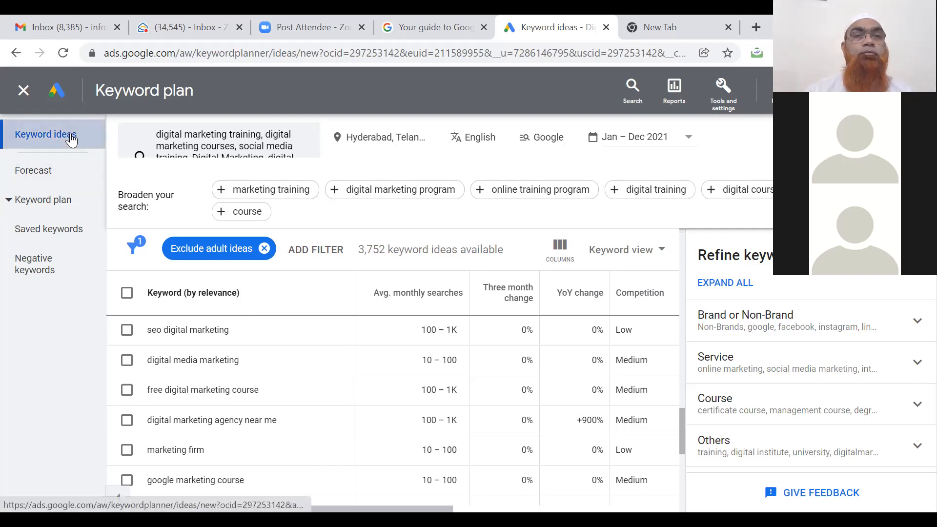
Glance at the empty Forecast, close the keyword plan, and start Discover new keywords again.
{"action": "left_click", "coordinate": [34, 171]}
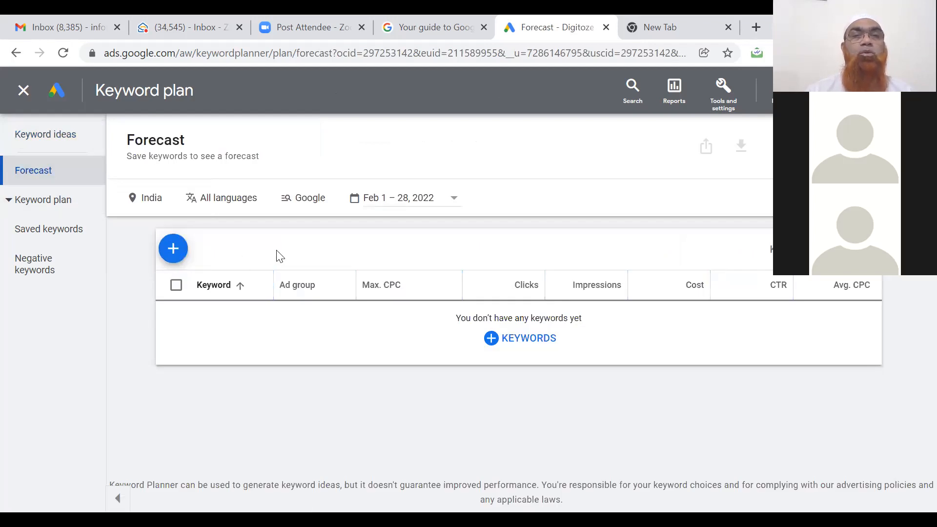
{"action": "left_click", "coordinate": [24, 93]}
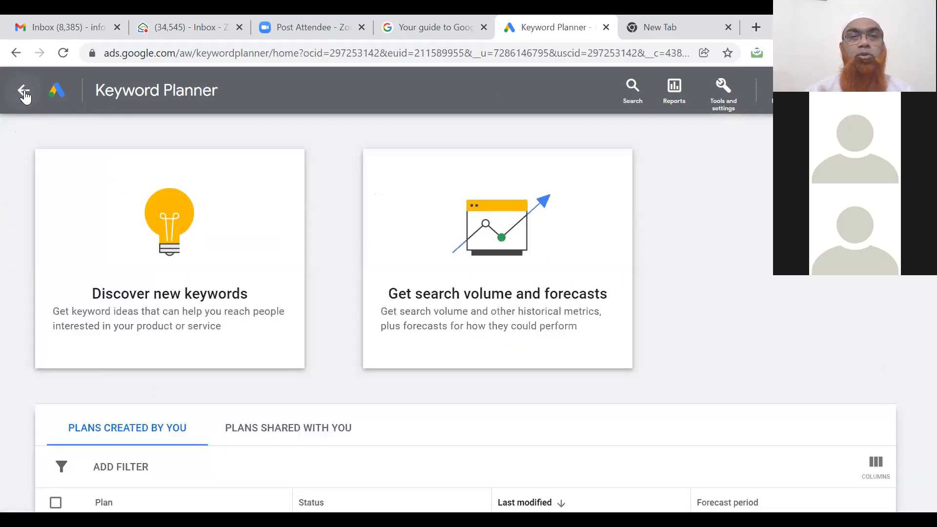
{"action": "left_click", "coordinate": [188, 310]}
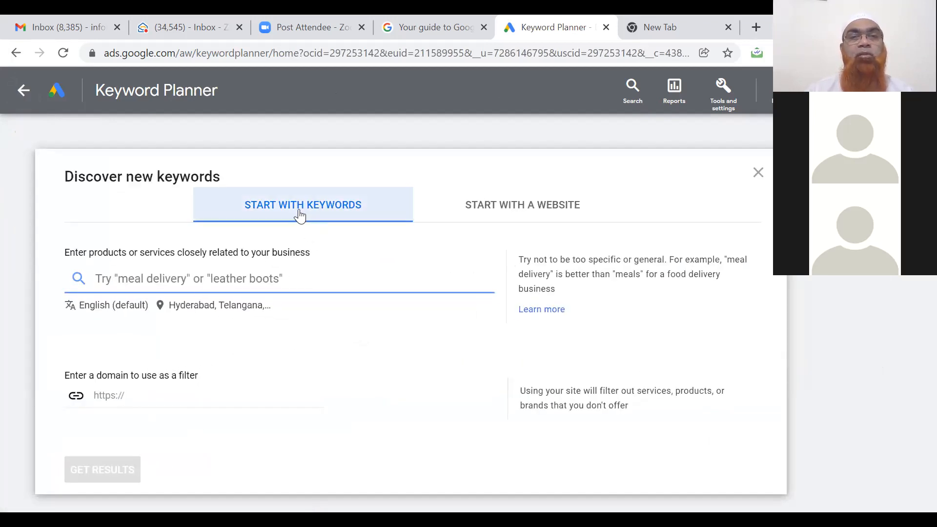
Get keyword ideas starting from the website digitoze.business.site.
{"action": "left_click", "coordinate": [485, 207]}
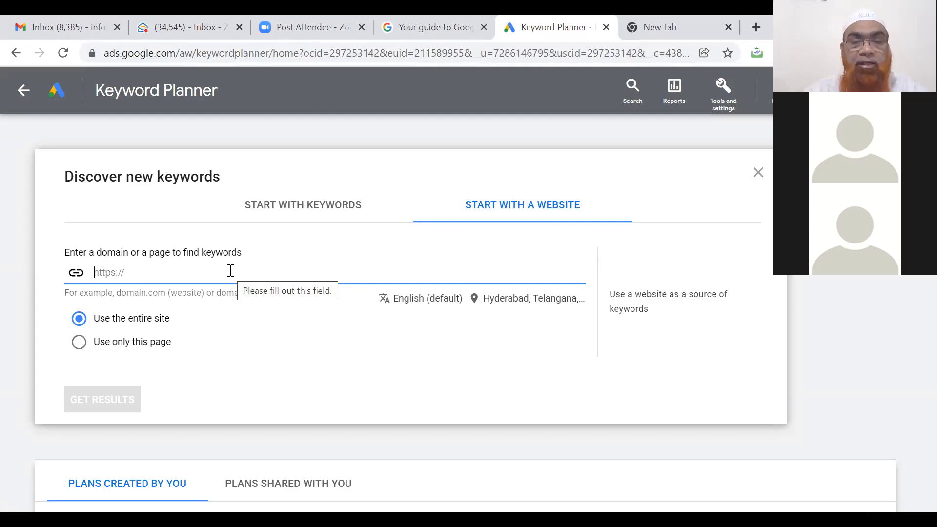
{"action": "type", "text": "digitoze."}
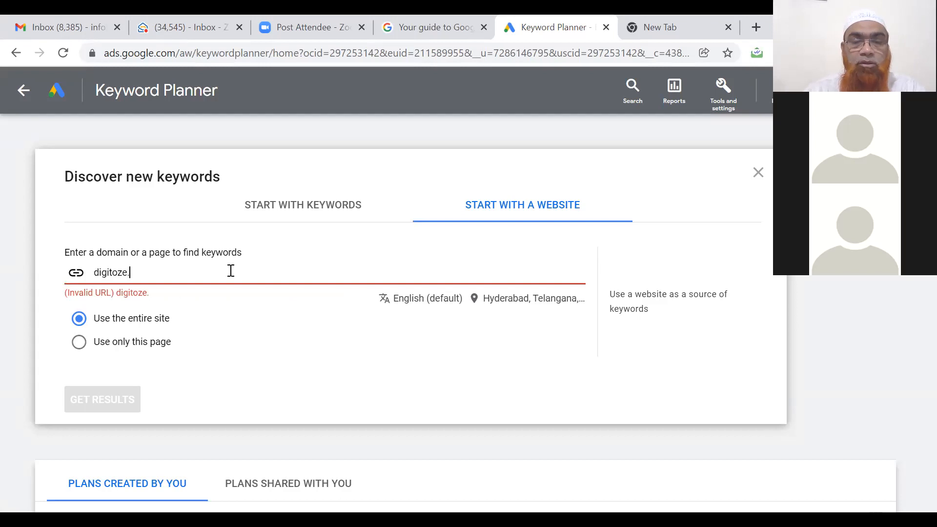
{"action": "type", "text": "business.site"}
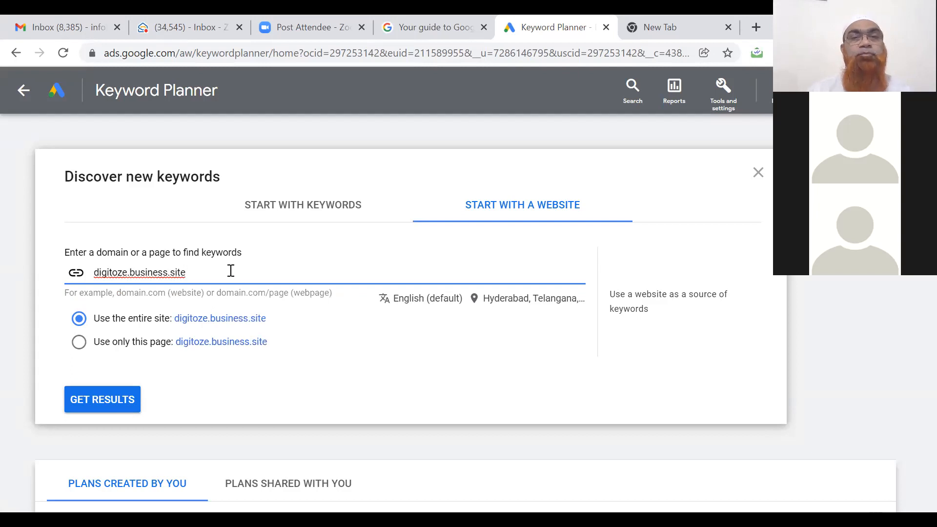
{"action": "left_click", "coordinate": [106, 405]}
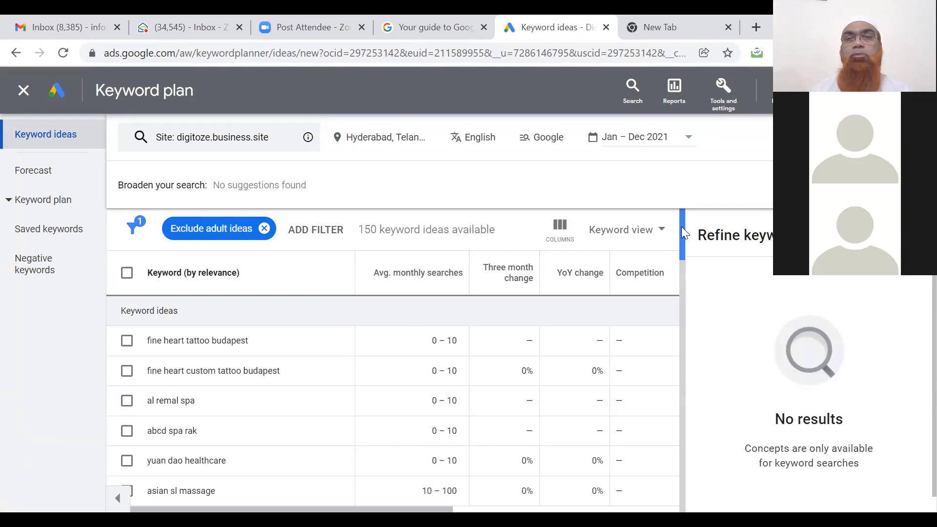
Scroll the 150 results and reopen the digitoze.business.site search settings.
{"action": "mouse_move", "coordinate": [683, 233]}
{"action": "left_mouse_down"}
{"action": "mouse_move", "coordinate": [693, 332]}
{"action": "mouse_move", "coordinate": [680, 219]}
{"action": "left_mouse_up"}
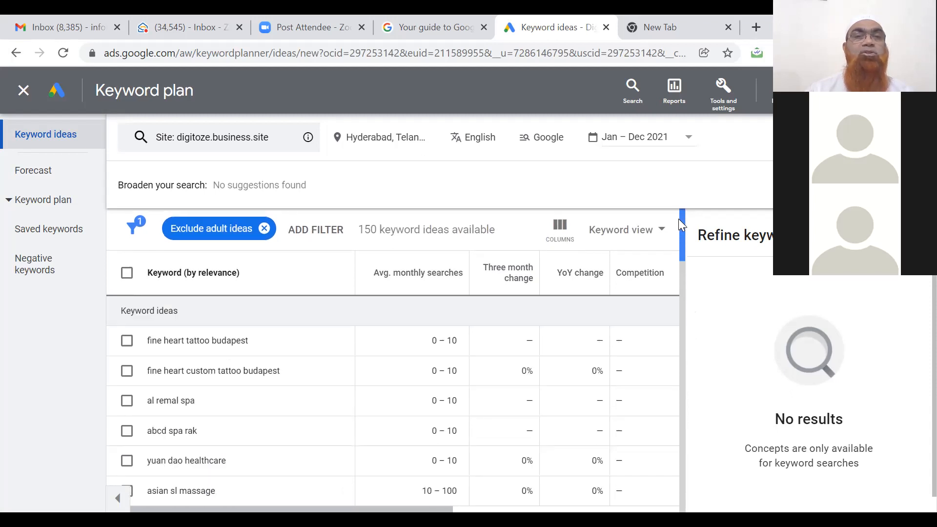
{"action": "left_click", "coordinate": [246, 143]}
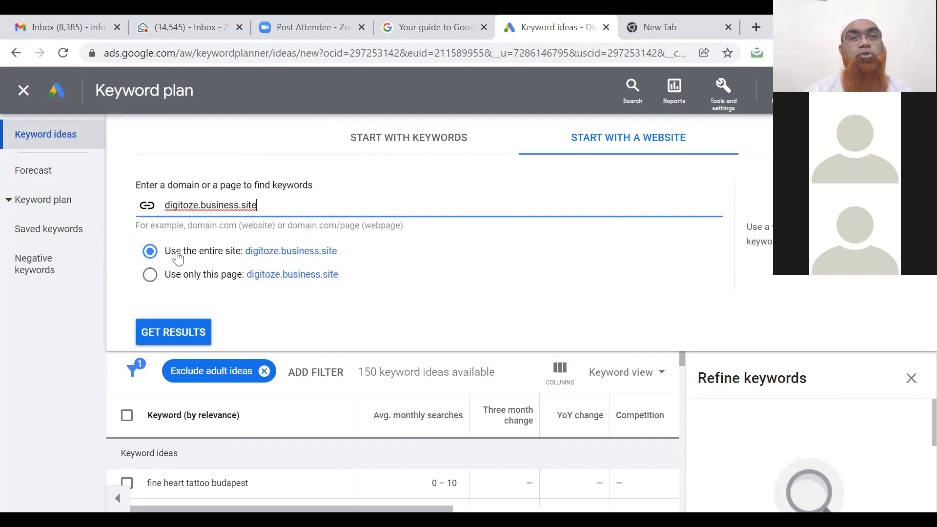
Limit ideas to the digitoze.business.site page only, then scroll through the 668 results.
{"action": "left_click", "coordinate": [150, 276]}
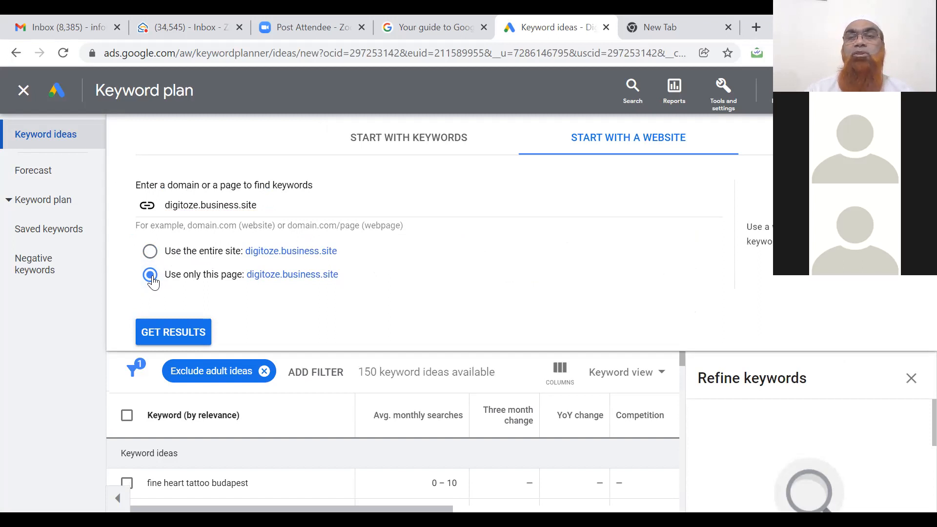
{"action": "left_click", "coordinate": [168, 331]}
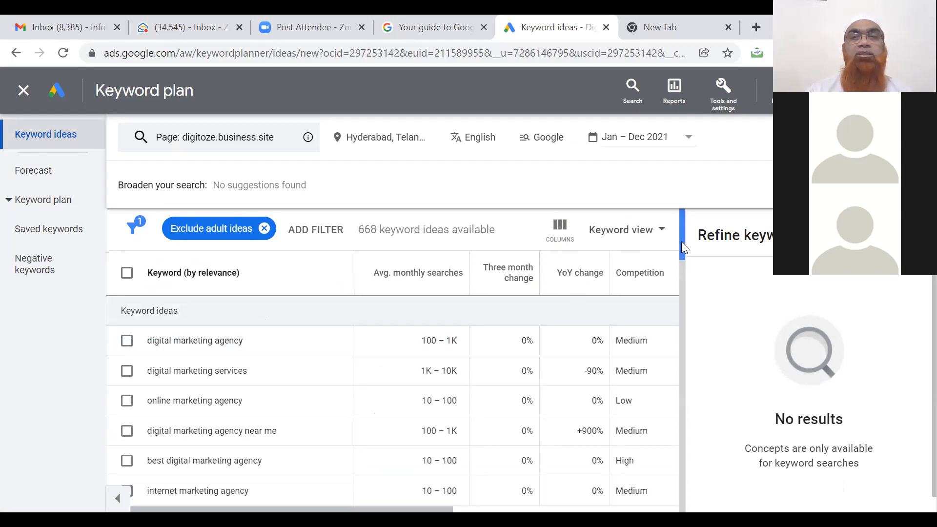
{"action": "scroll", "coordinate": [682, 244], "scroll_direction": "down", "scroll_amount": 1}
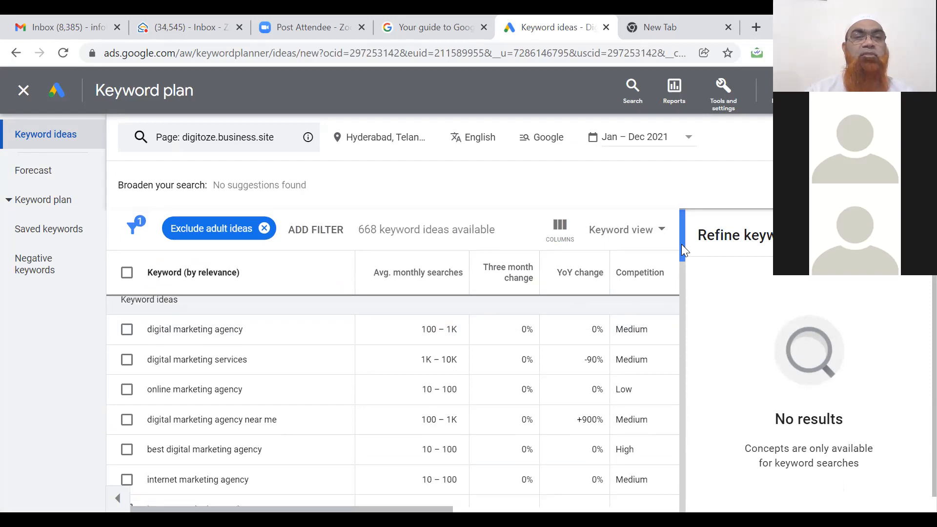
{"action": "left_click_drag", "start_coordinate": [682, 245], "coordinate": [680, 220]}
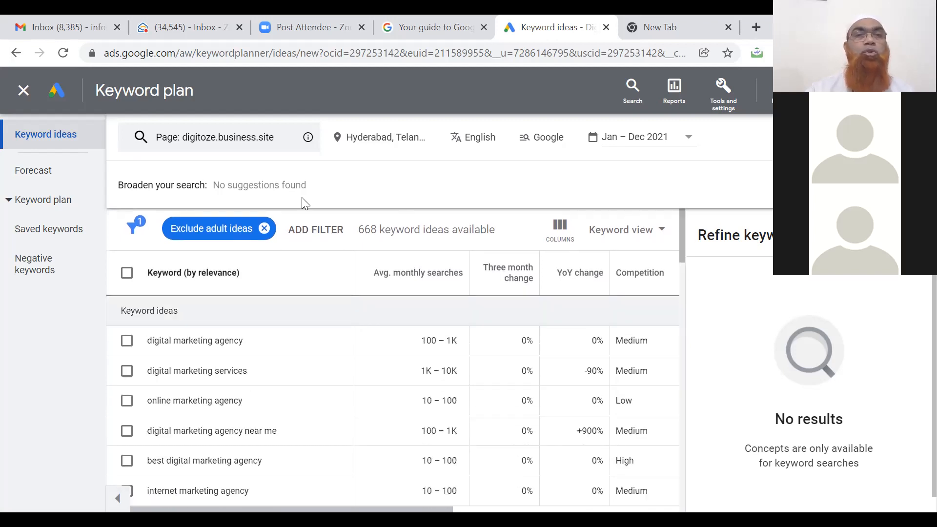
Reopen the page-only website settings, then move to the plan's Forecast view.
{"action": "left_click", "coordinate": [228, 147]}
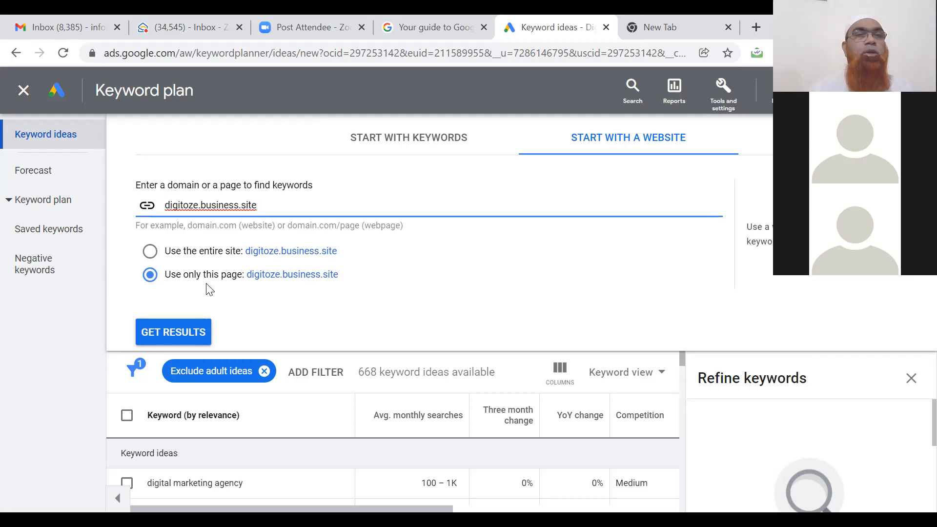
{"action": "left_click", "coordinate": [34, 182]}
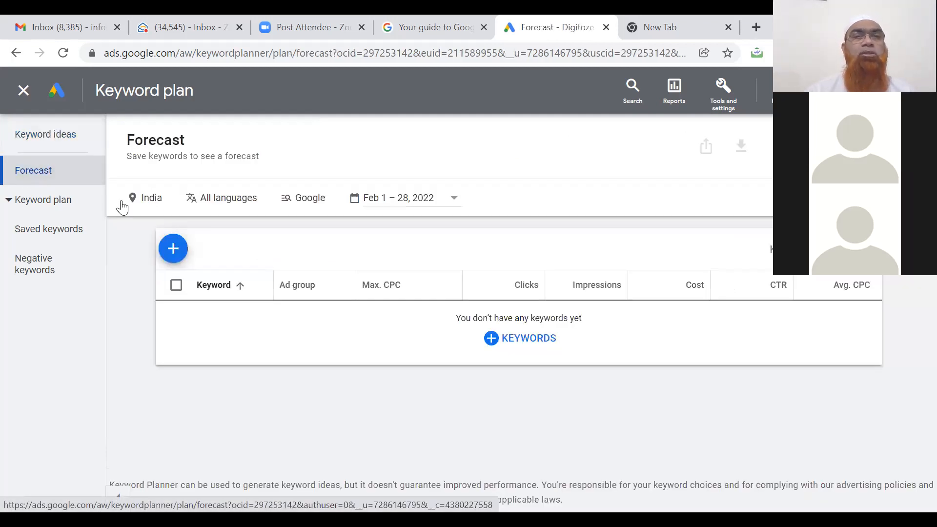
Open the empty Add keywords box on the plan's India Forecast page.
{"action": "left_click", "coordinate": [173, 252]}
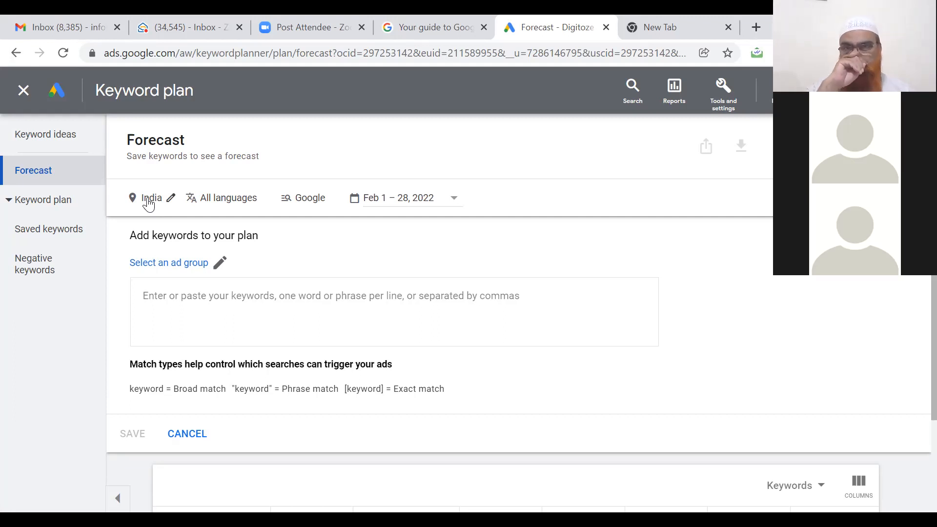
{"action": "left_click", "coordinate": [37, 139]}
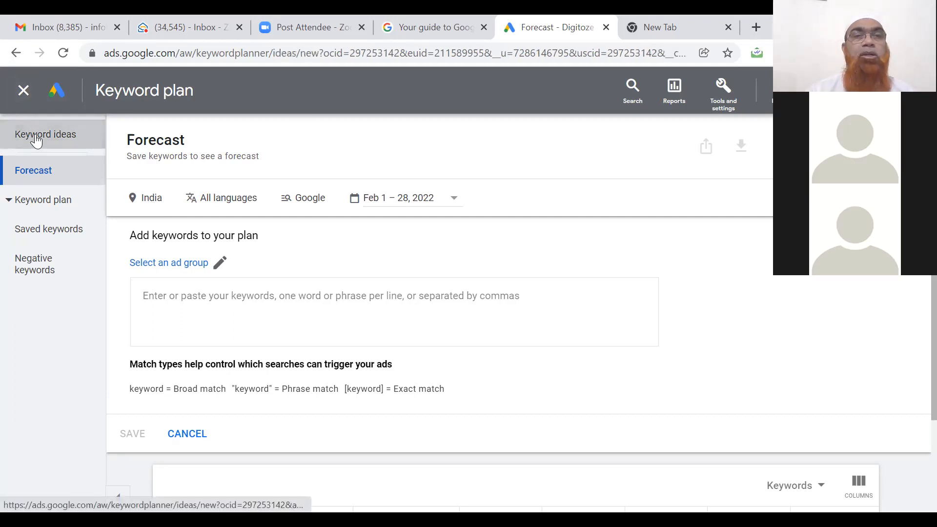
Close the keyword plan and leave Keyword Planner for the All campaigns Overview.
{"action": "left_click", "coordinate": [24, 93]}
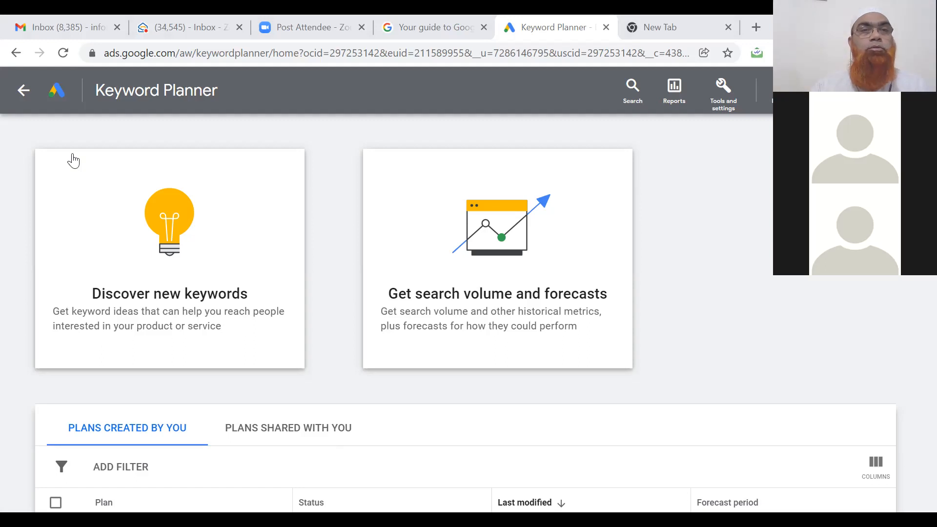
{"action": "left_click", "coordinate": [23, 92]}
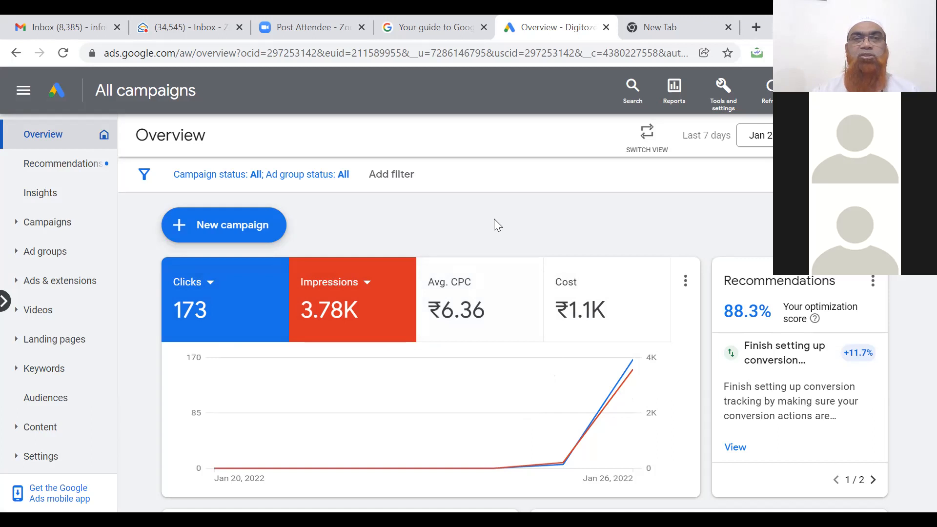
Start a new campaign from the All campaigns Overview.
{"action": "left_click", "coordinate": [231, 236]}
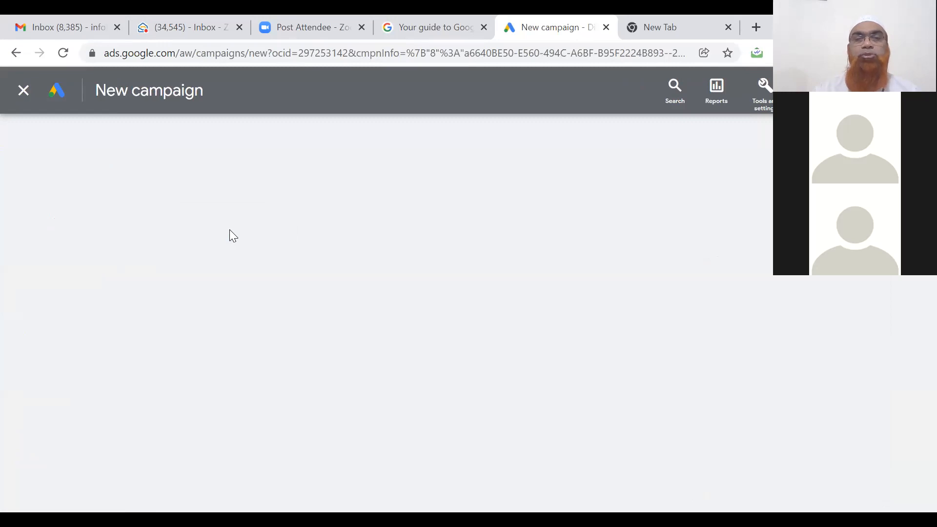
{"action": "left_click", "coordinate": [429, 54]}
{"action": "key", "text": "Return"}
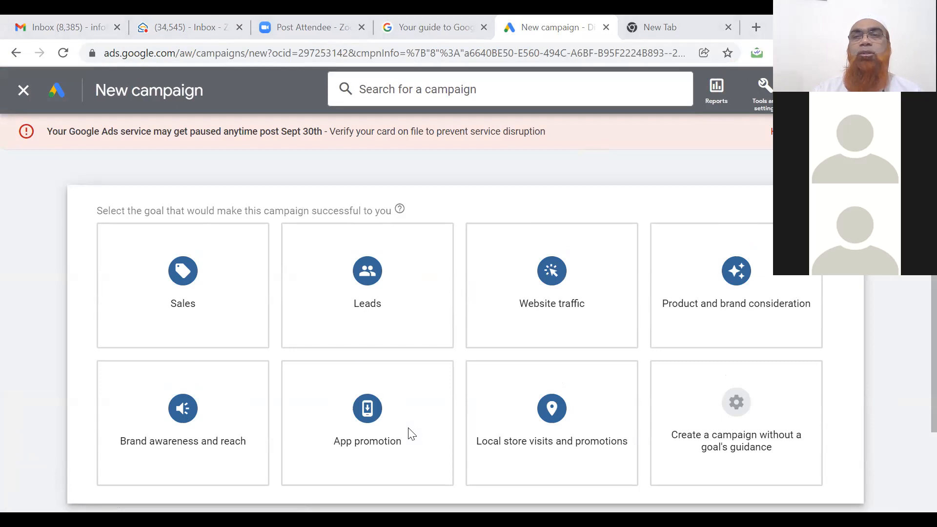
{"action": "left_click", "coordinate": [912, 131]}
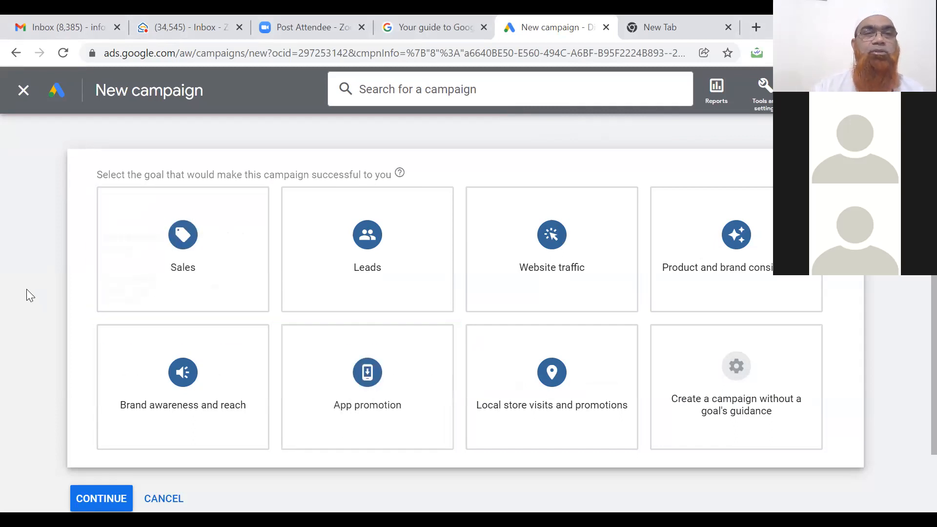
{"action": "scroll", "coordinate": [27, 289], "scroll_direction": "down", "scroll_amount": 1}
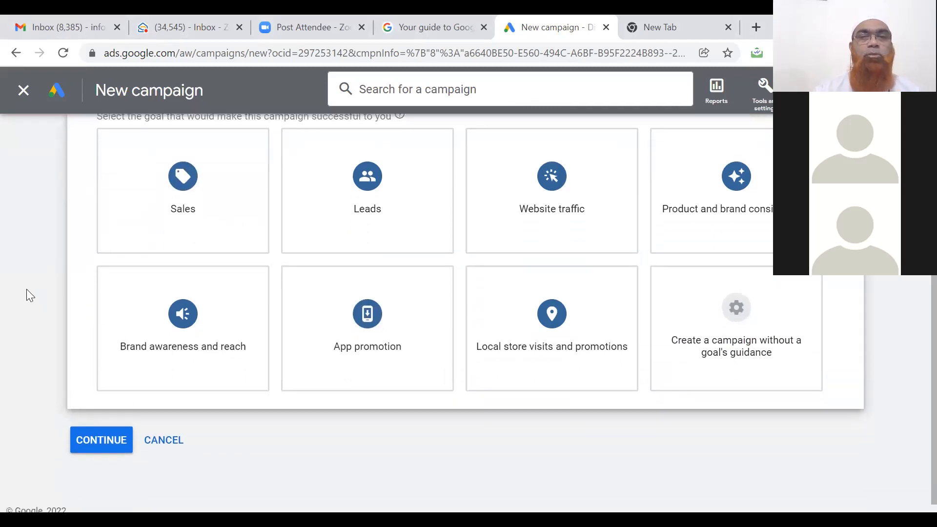
{"action": "scroll", "coordinate": [26, 289], "scroll_direction": "up", "scroll_amount": 1}
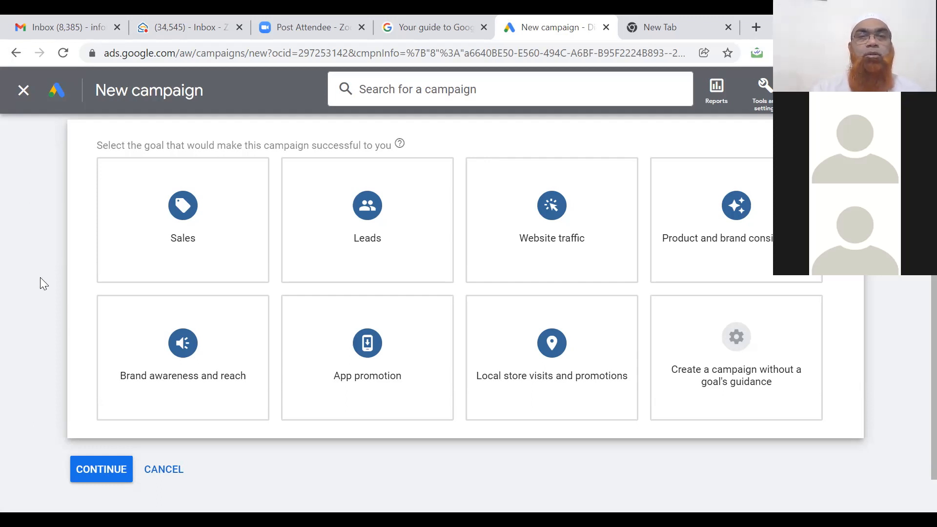
Try the Leads goal, then switch to Product and brand consideration with its Video campaign type.
{"action": "left_click", "coordinate": [380, 215]}
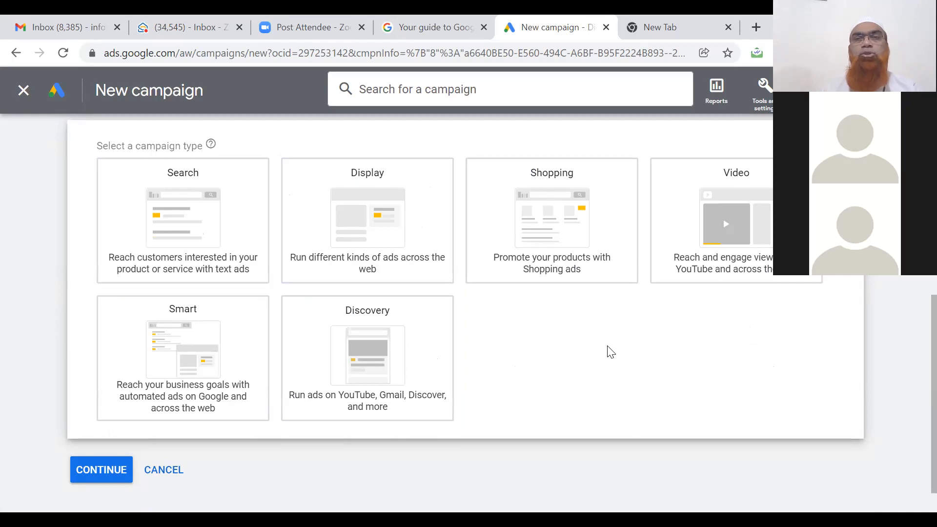
{"action": "scroll", "coordinate": [611, 352], "scroll_direction": "up", "scroll_amount": 6}
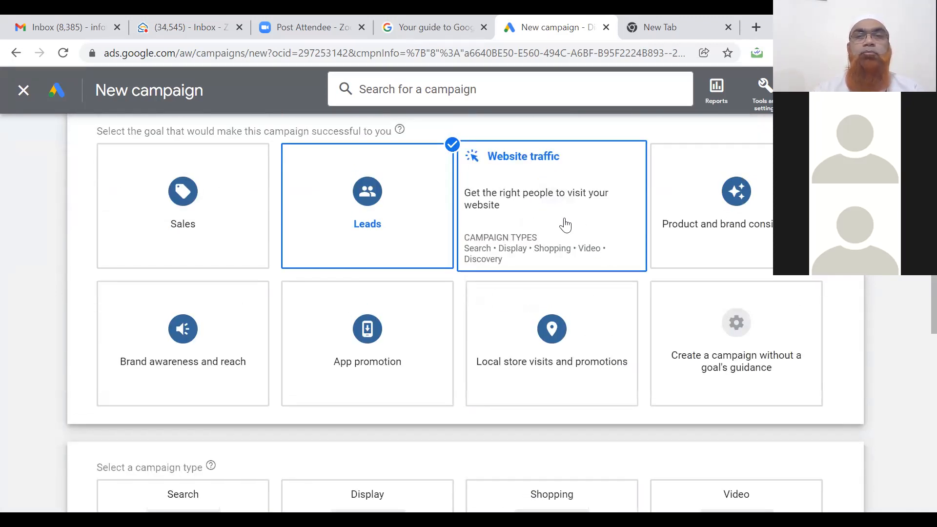
{"action": "scroll", "coordinate": [564, 222], "scroll_direction": "down", "scroll_amount": 6}
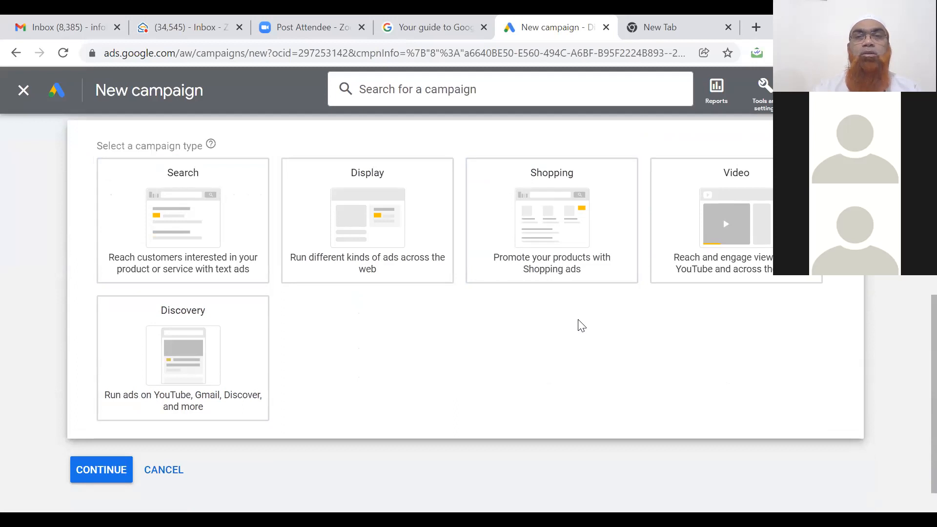
{"action": "scroll", "coordinate": [581, 325], "scroll_direction": "up", "scroll_amount": 6}
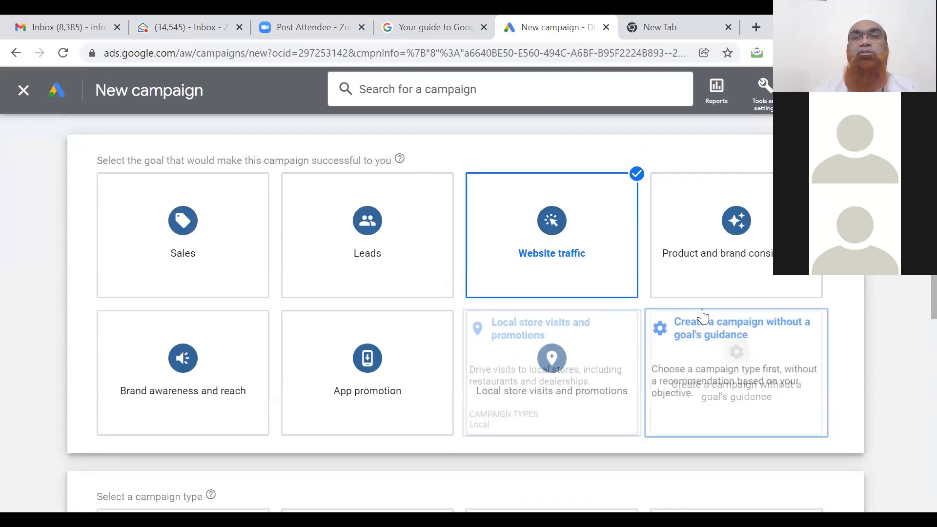
{"action": "left_click", "coordinate": [696, 267]}
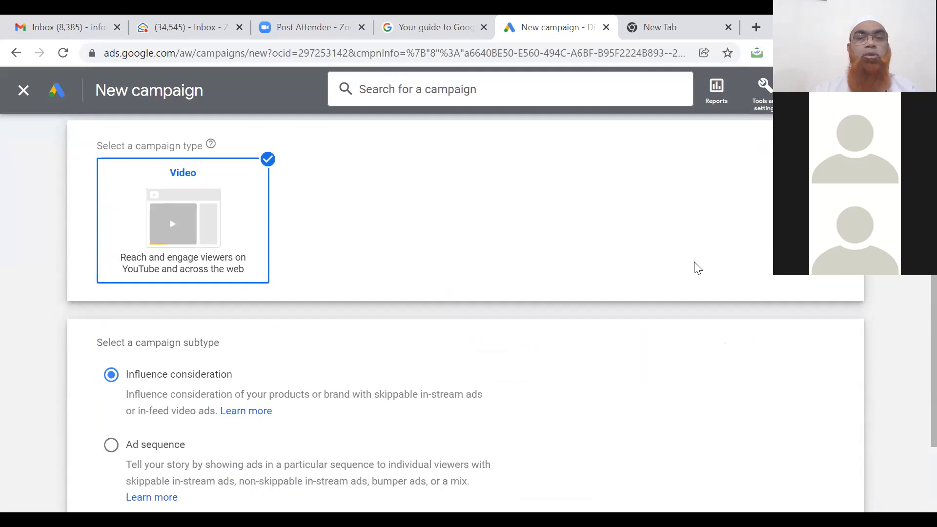
{"action": "scroll", "coordinate": [697, 267], "scroll_direction": "up", "scroll_amount": 7}
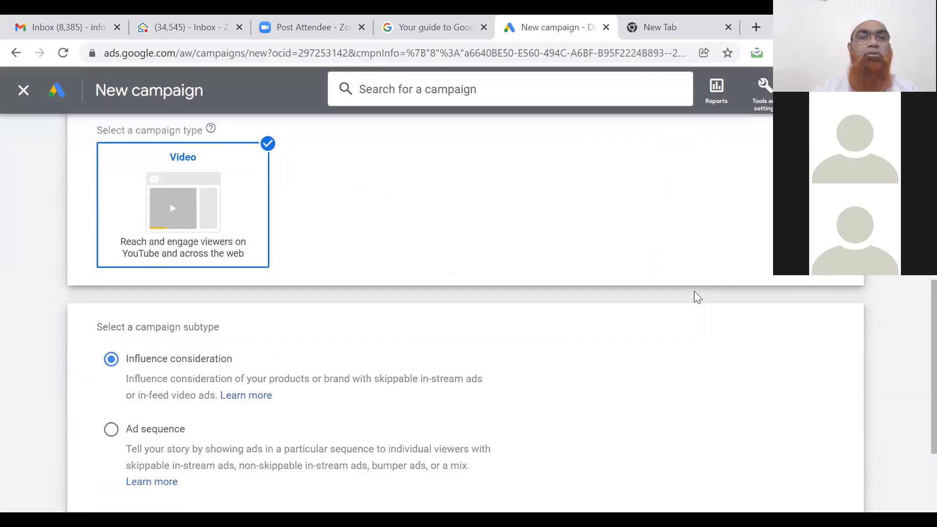
{"action": "scroll", "coordinate": [698, 296], "scroll_direction": "down", "scroll_amount": 3}
{"action": "scroll", "coordinate": [698, 297], "scroll_direction": "down", "scroll_amount": 1}
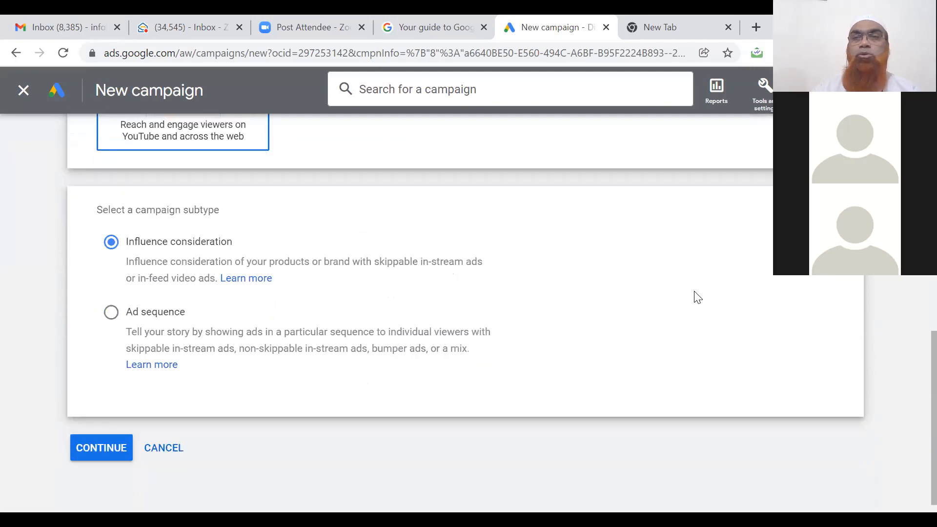
{"action": "scroll", "coordinate": [698, 296], "scroll_direction": "up", "scroll_amount": 10}
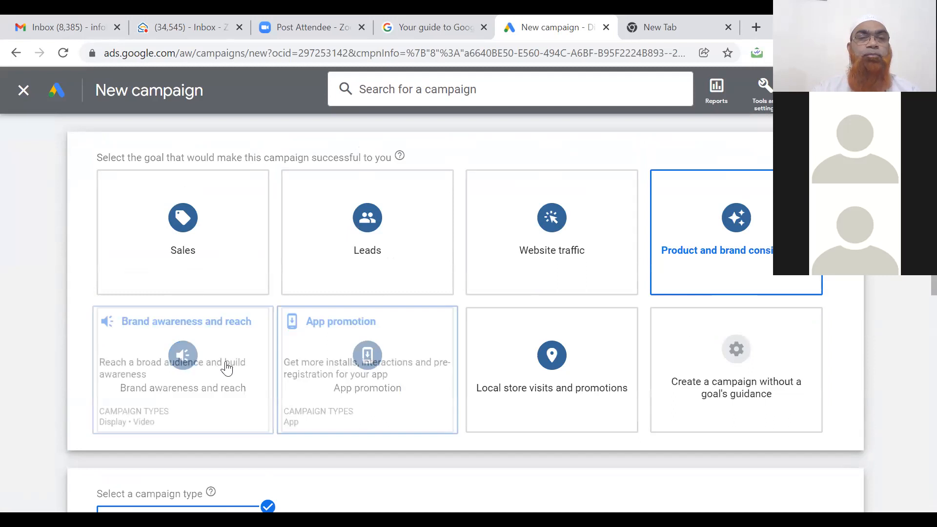
Switch the campaign goal from Brand awareness and reach to App promotion.
{"action": "left_click", "coordinate": [212, 378]}
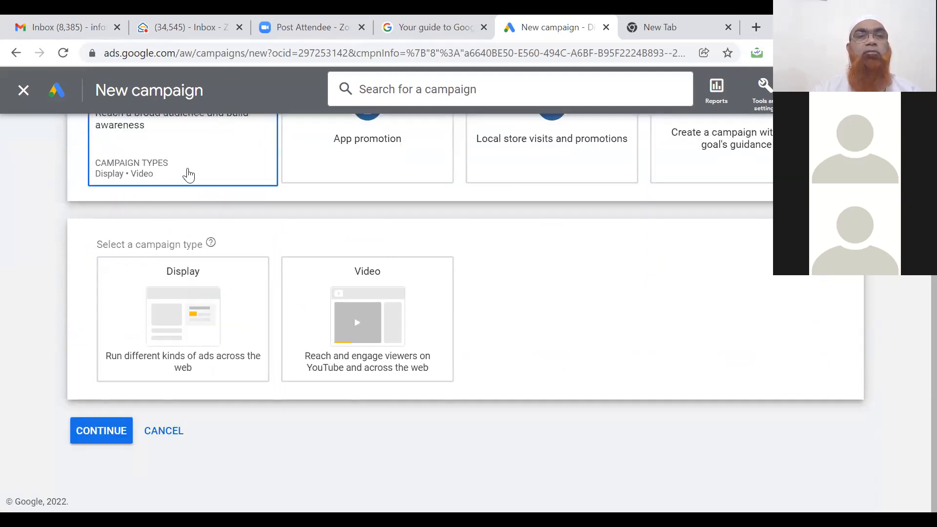
{"action": "left_click", "coordinate": [357, 145]}
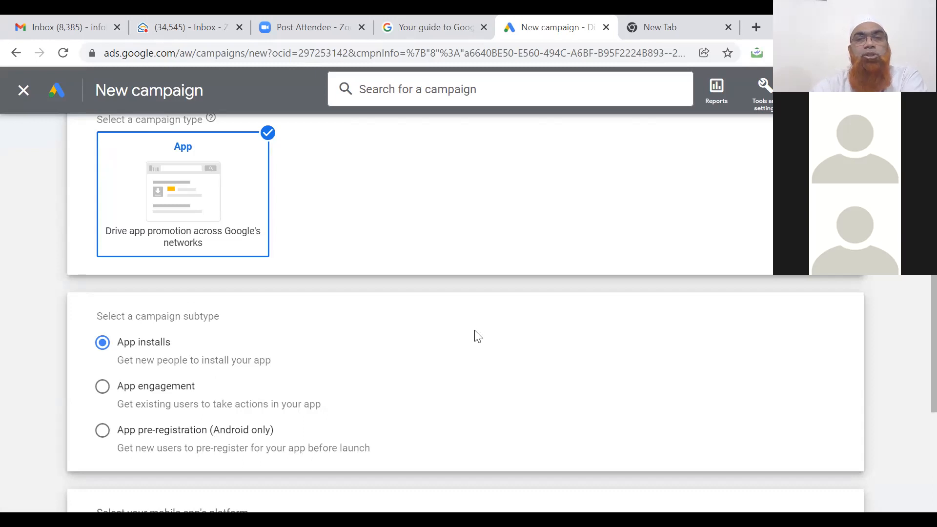
{"action": "scroll", "coordinate": [478, 337], "scroll_direction": "up", "scroll_amount": 6}
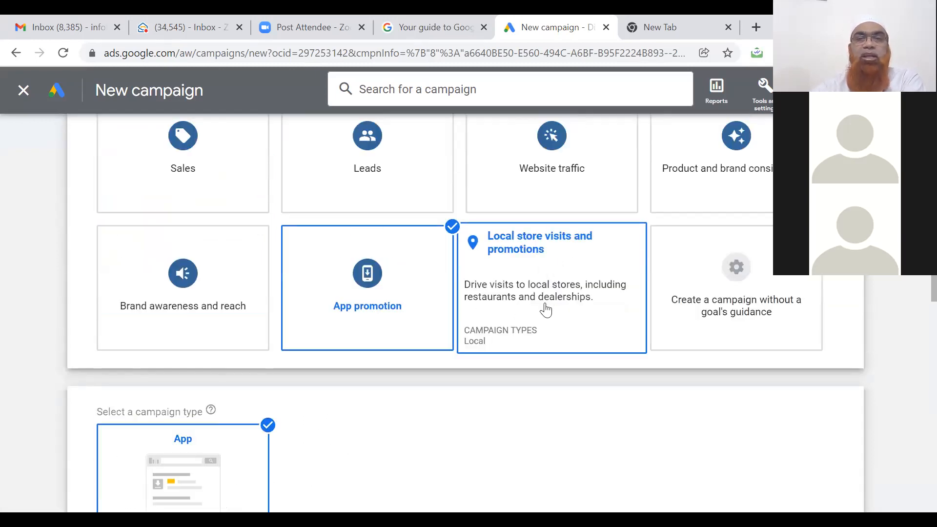
Try Local store visits and promotions, then choose to build the campaign without a goal's guidance.
{"action": "left_click", "coordinate": [546, 310]}
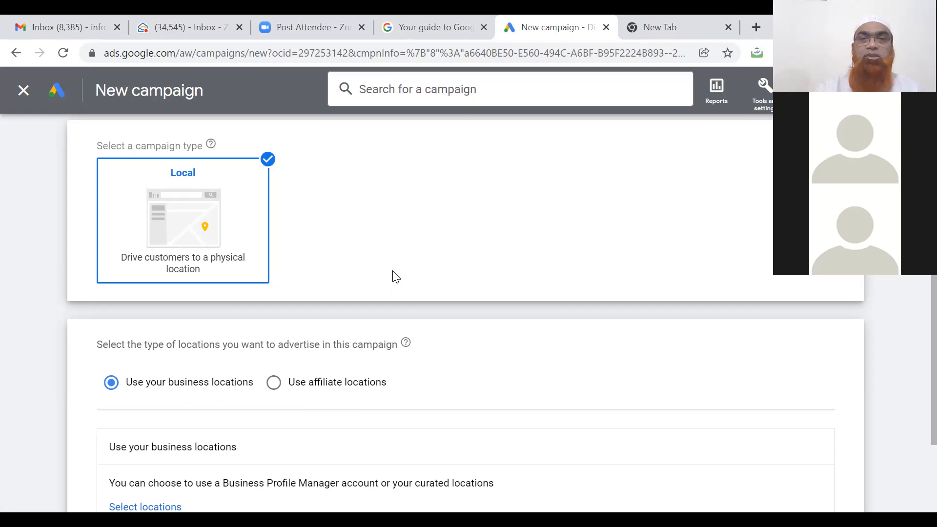
{"action": "scroll", "coordinate": [394, 277], "scroll_direction": "up", "scroll_amount": 6}
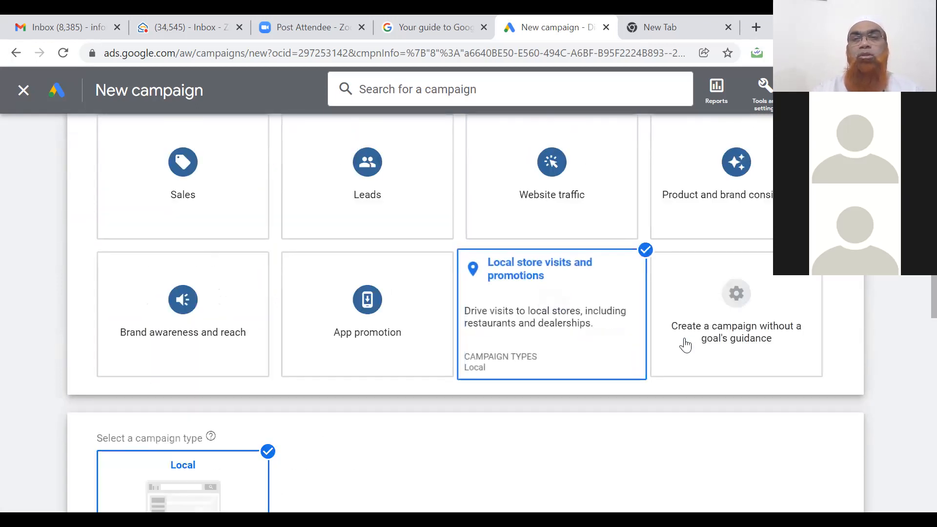
{"action": "left_click", "coordinate": [685, 346]}
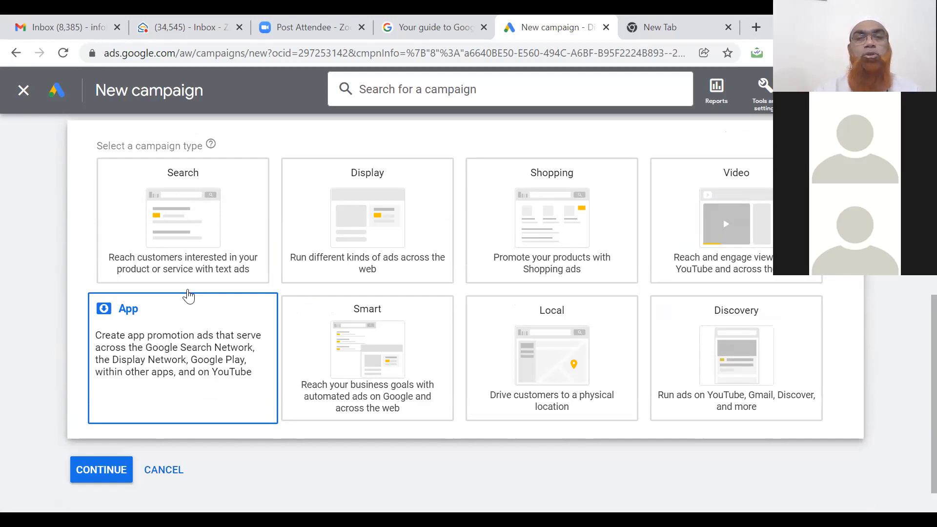
{"action": "scroll", "coordinate": [189, 296], "scroll_direction": "down", "scroll_amount": 1}
{"action": "scroll", "coordinate": [189, 296], "scroll_direction": "up", "scroll_amount": 1}
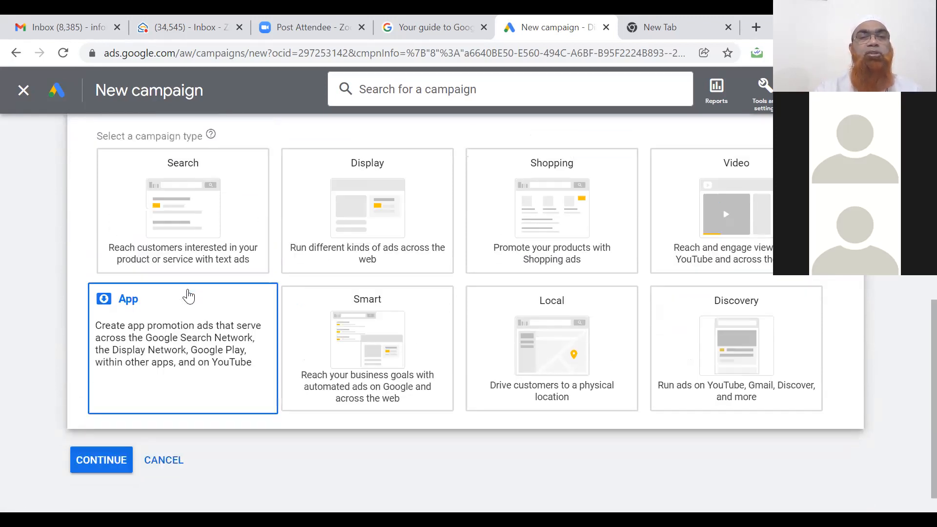
{"action": "scroll", "coordinate": [189, 296], "scroll_direction": "up", "scroll_amount": 8}
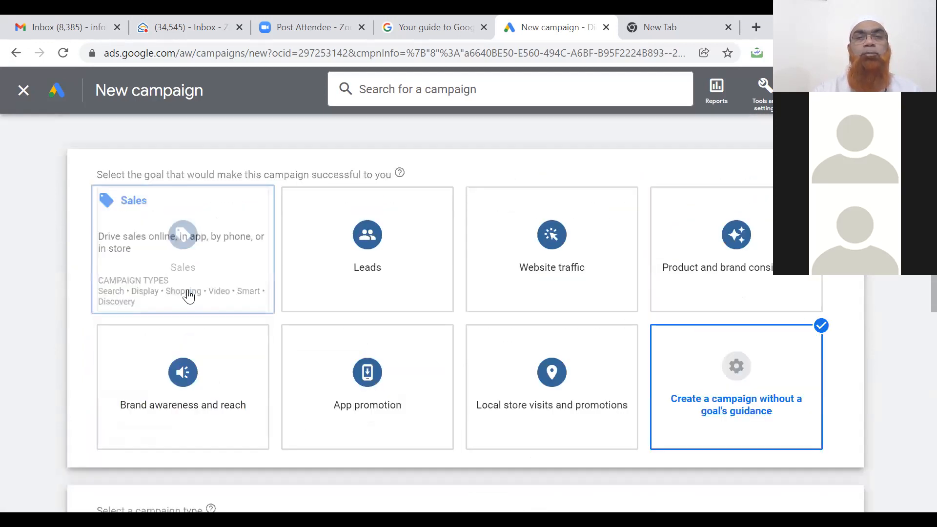
Pick Search as the campaign type under the Leads goal.
{"action": "scroll", "coordinate": [351, 261], "scroll_direction": "down", "scroll_amount": 6}
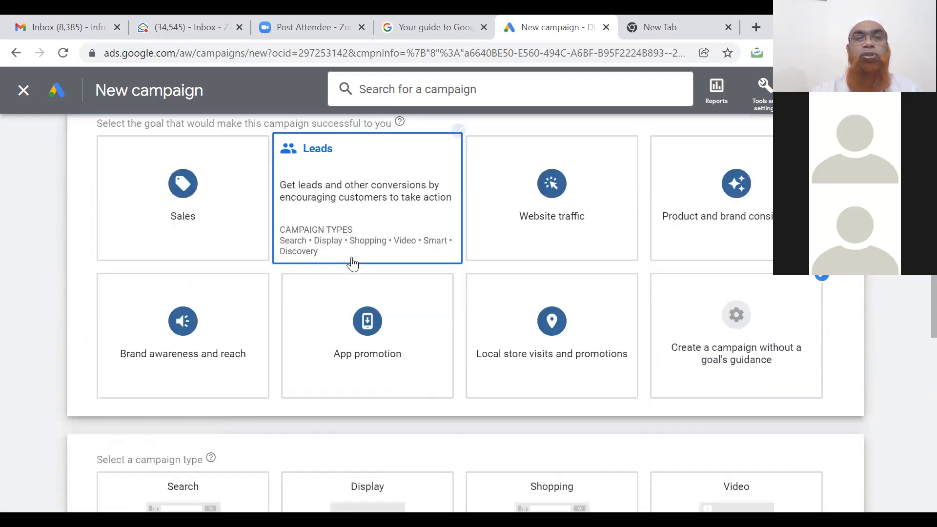
{"action": "scroll", "coordinate": [352, 264], "scroll_direction": "down", "scroll_amount": 2}
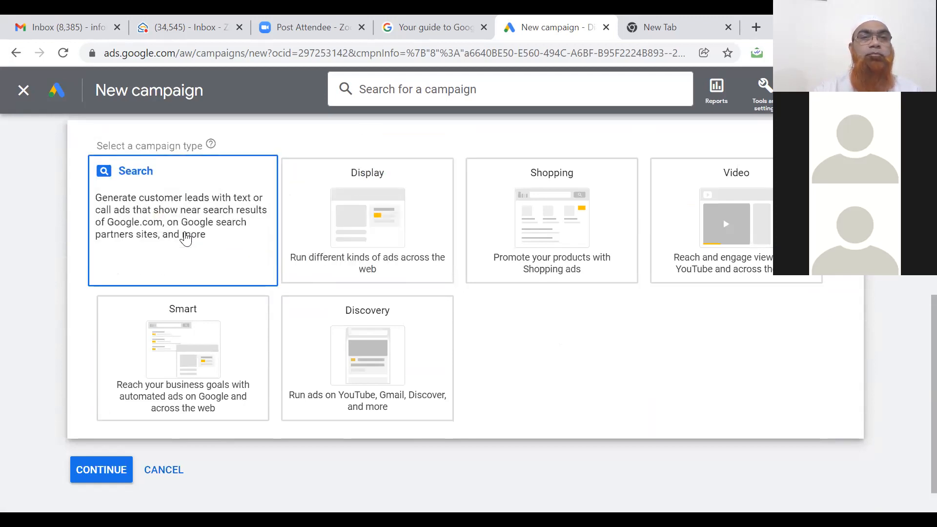
{"action": "left_click", "coordinate": [186, 238]}
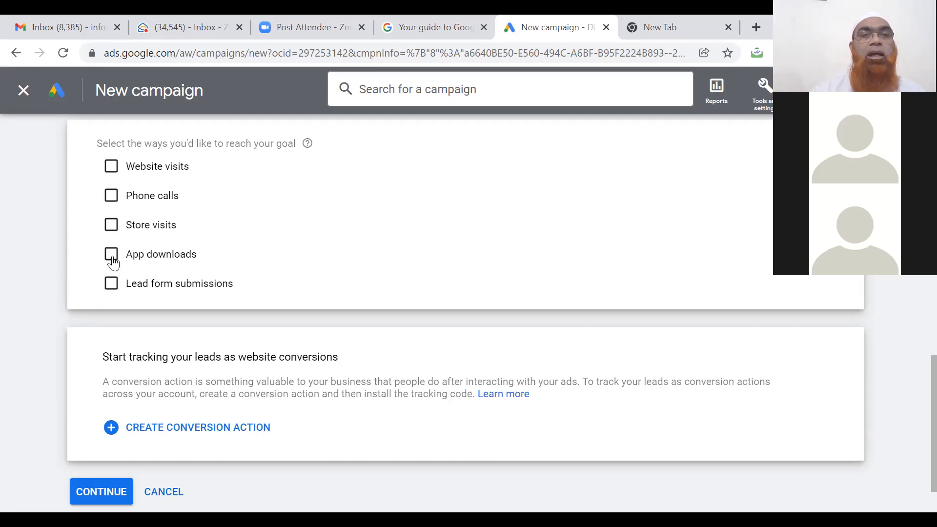
Add Phone calls with the India business phone number and continue to campaign settings.
{"action": "left_click", "coordinate": [112, 196]}
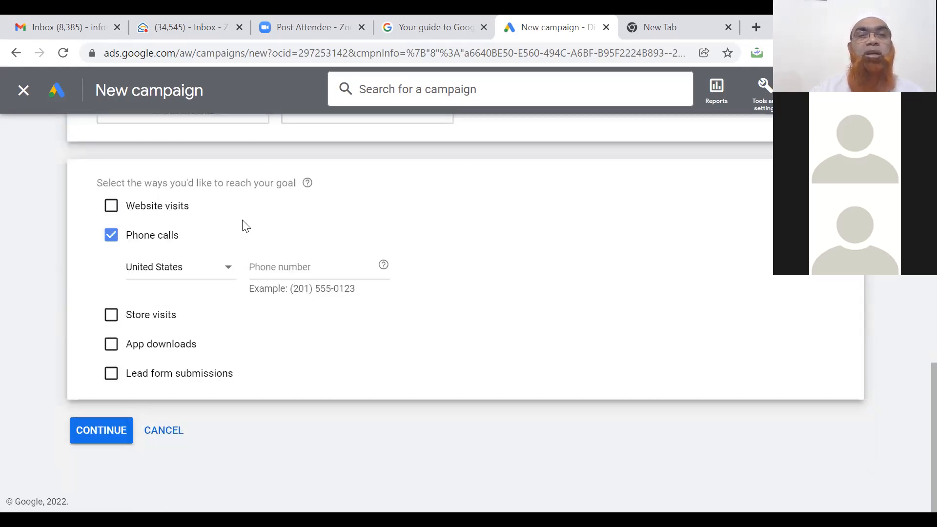
{"action": "left_click", "coordinate": [228, 269]}
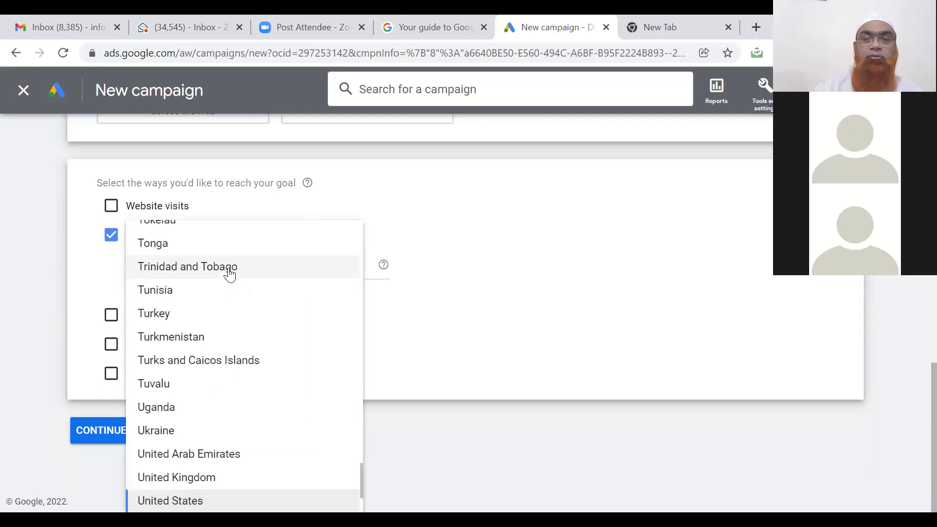
{"action": "scroll", "coordinate": [230, 275], "scroll_direction": "up", "scroll_amount": 20}
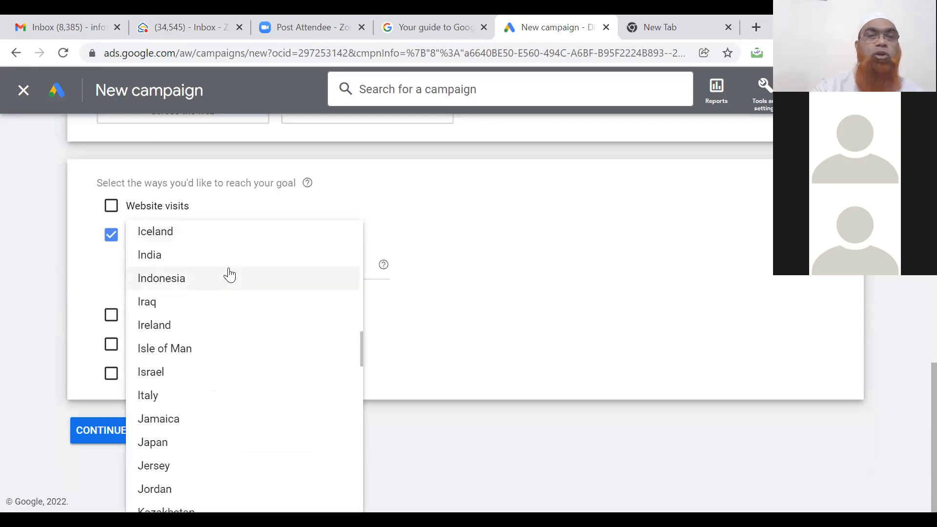
{"action": "left_click", "coordinate": [204, 256]}
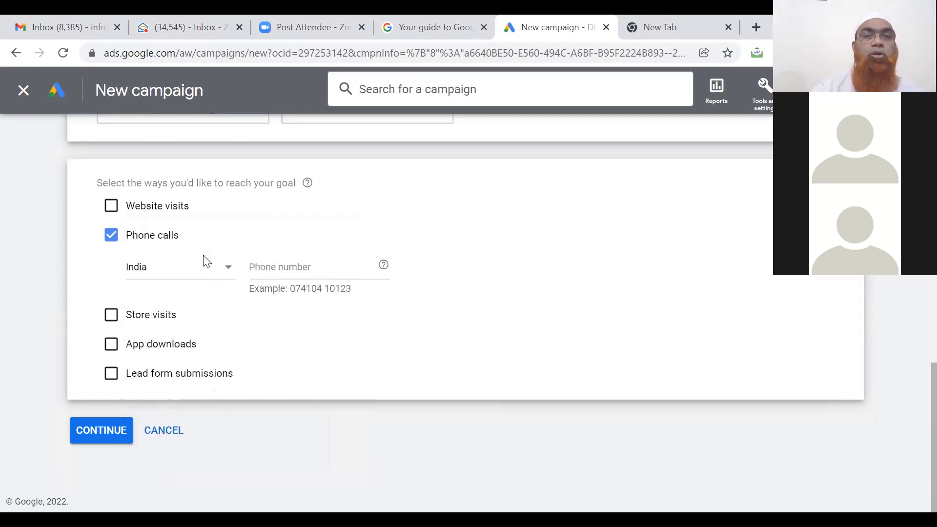
{"action": "left_click", "coordinate": [319, 268]}
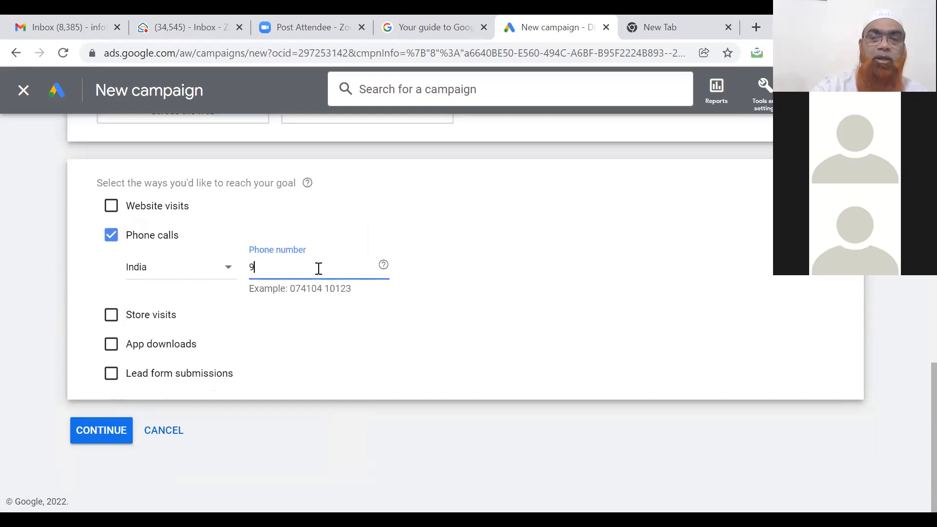
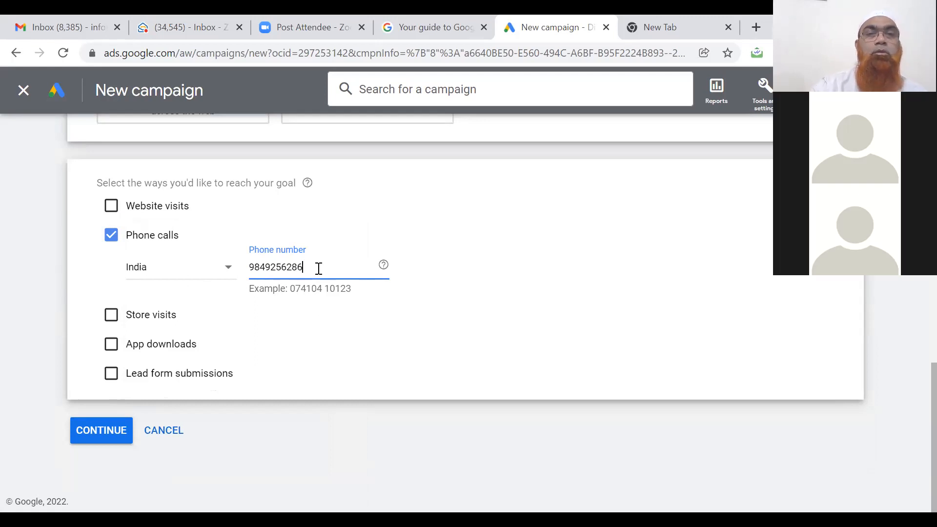
{"action": "left_click", "coordinate": [454, 323]}
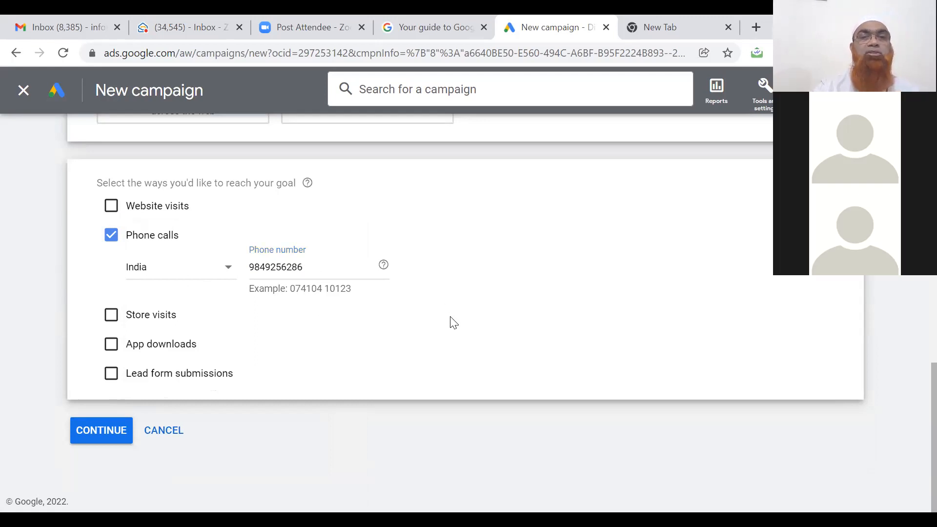
{"action": "left_click", "coordinate": [107, 435]}
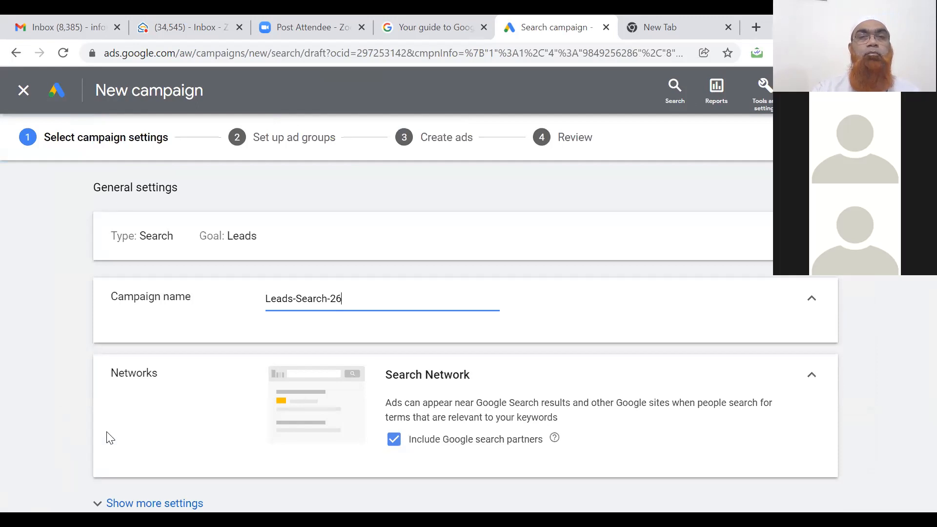
Rename the campaign from Leads-Search-26 to Call-Search-26-Test, fixing the 'Teast' typo.
{"action": "type", "text": "-Teast"}
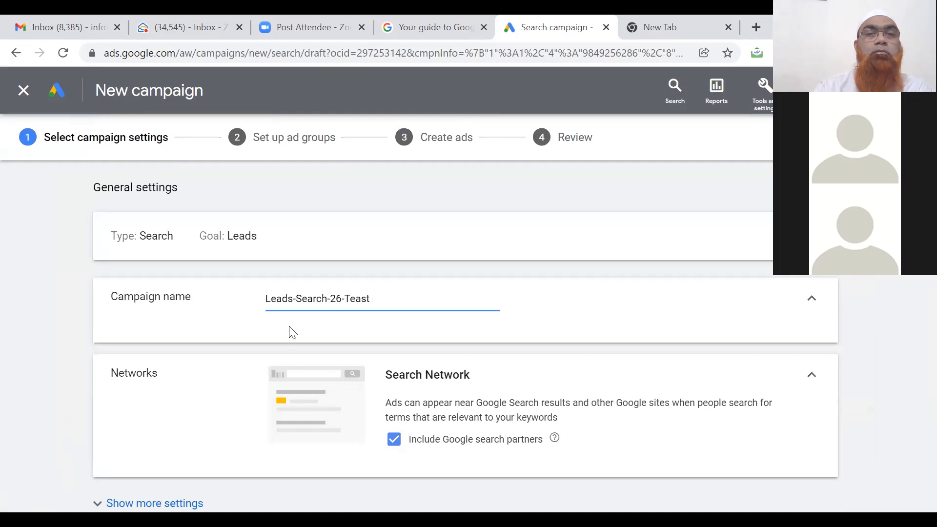
{"action": "left_click", "coordinate": [292, 298]}
{"action": "key", "text": "BackSpace"}
{"action": "key", "text": "BackSpace"}
{"action": "key", "text": "BackSpace"}
{"action": "key", "text": "BackSpace"}
{"action": "key", "text": "BackSpace"}
{"action": "type", "text": "Call"}
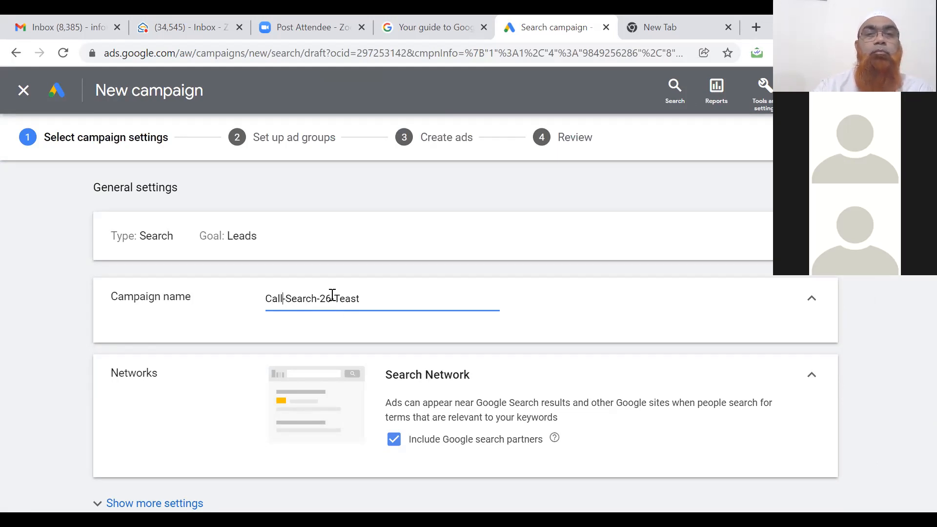
{"action": "mouse_move", "coordinate": [332, 298]}
{"action": "left_mouse_down"}
{"action": "mouse_move", "coordinate": [288, 299]}
{"action": "mouse_move", "coordinate": [321, 295]}
{"action": "left_mouse_up"}
{"action": "left_click", "coordinate": [381, 298]}
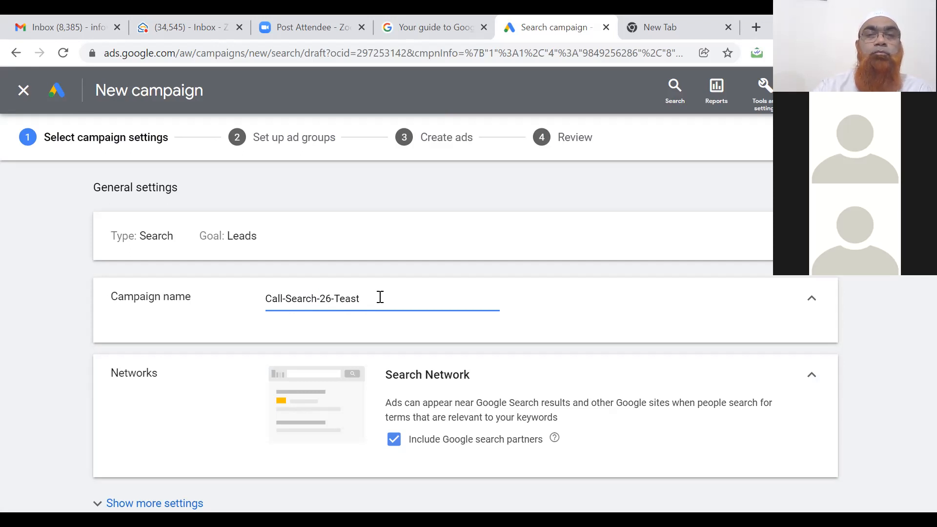
{"action": "left_click", "coordinate": [163, 403]}
{"action": "scroll", "coordinate": [163, 403], "scroll_direction": "down", "scroll_amount": 1}
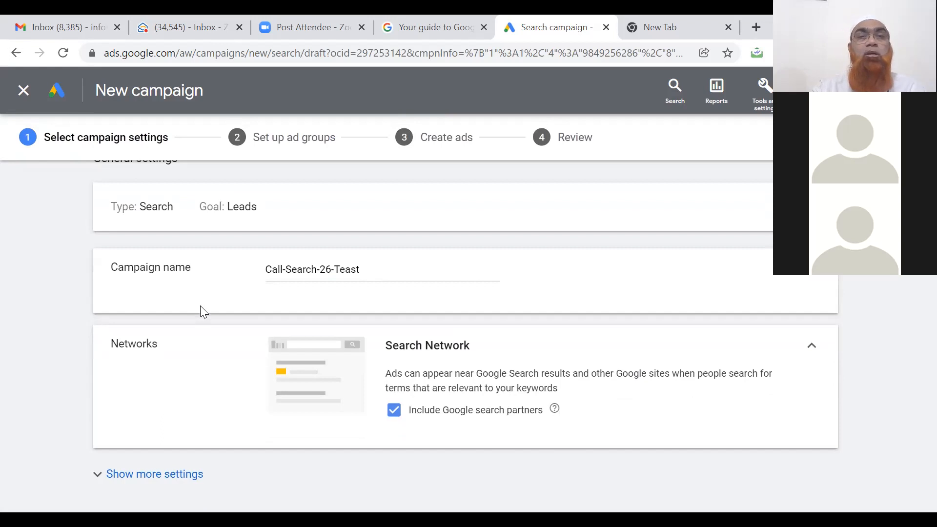
{"action": "left_click", "coordinate": [352, 270]}
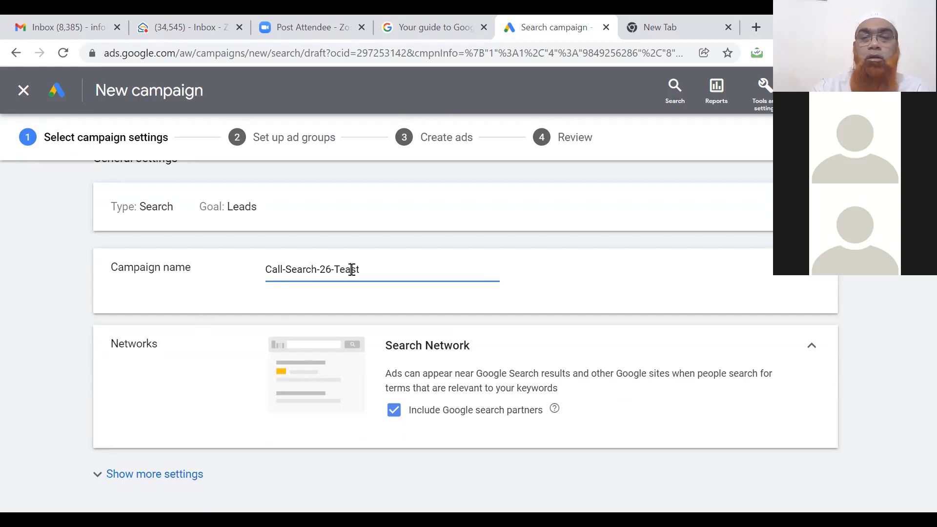
{"action": "key", "text": "BackSpace"}
{"action": "left_click", "coordinate": [521, 303]}
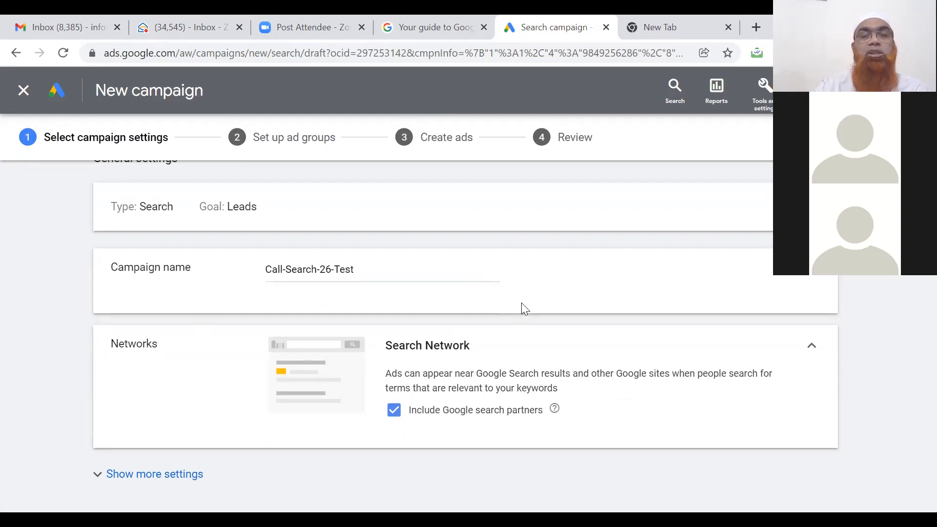
Exclude Google search partners from the campaign's Search Network.
{"action": "scroll", "coordinate": [521, 303], "scroll_direction": "down", "scroll_amount": 1}
{"action": "scroll", "coordinate": [521, 303], "scroll_direction": "down", "scroll_amount": 2}
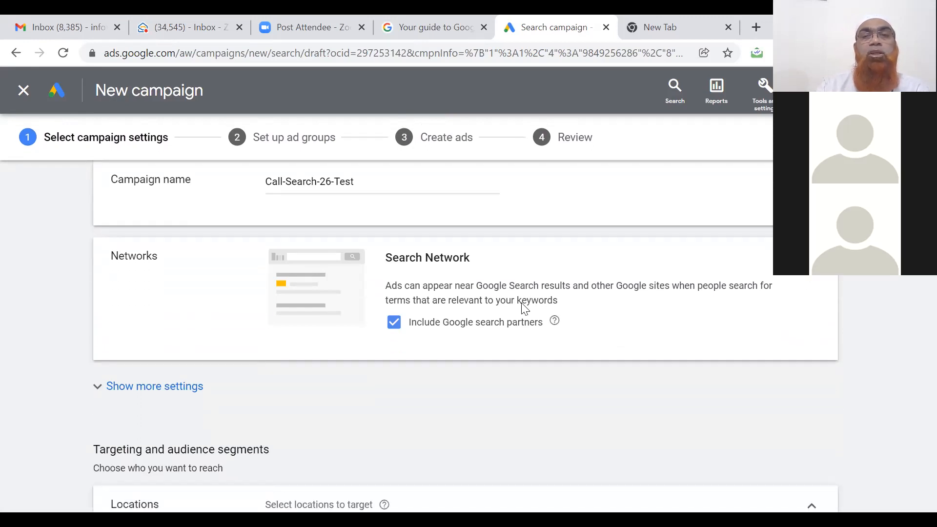
{"action": "left_click", "coordinate": [395, 323]}
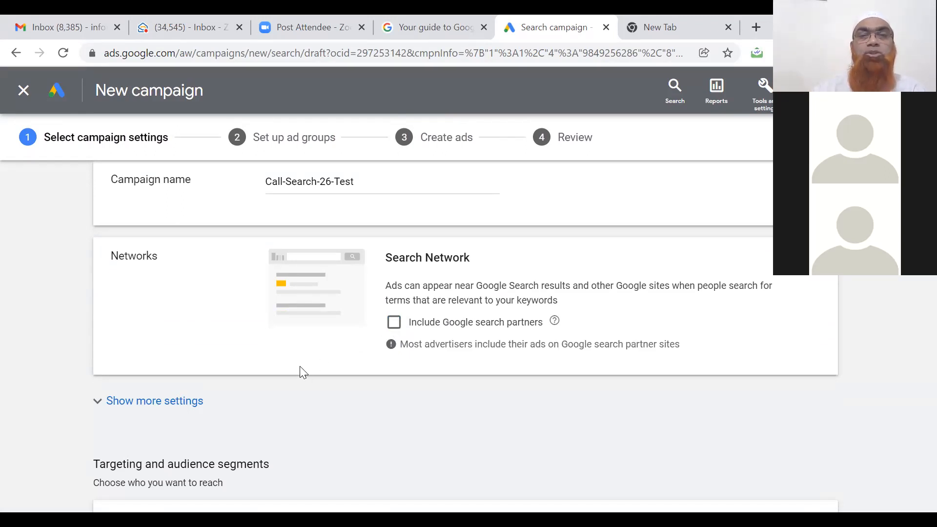
Target only the city Hyderabad, Telangana, India instead of country-wide locations.
{"action": "scroll", "coordinate": [301, 373], "scroll_direction": "down", "scroll_amount": 5}
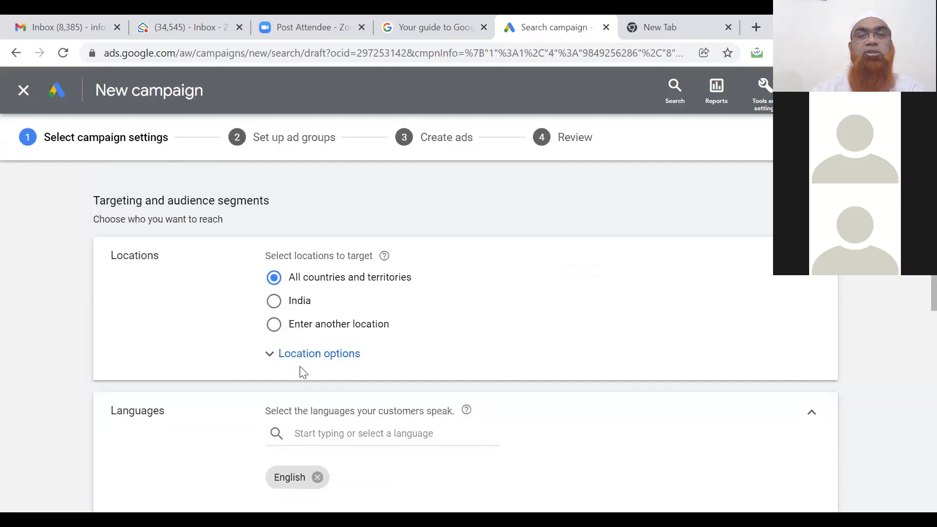
{"action": "left_click", "coordinate": [275, 302]}
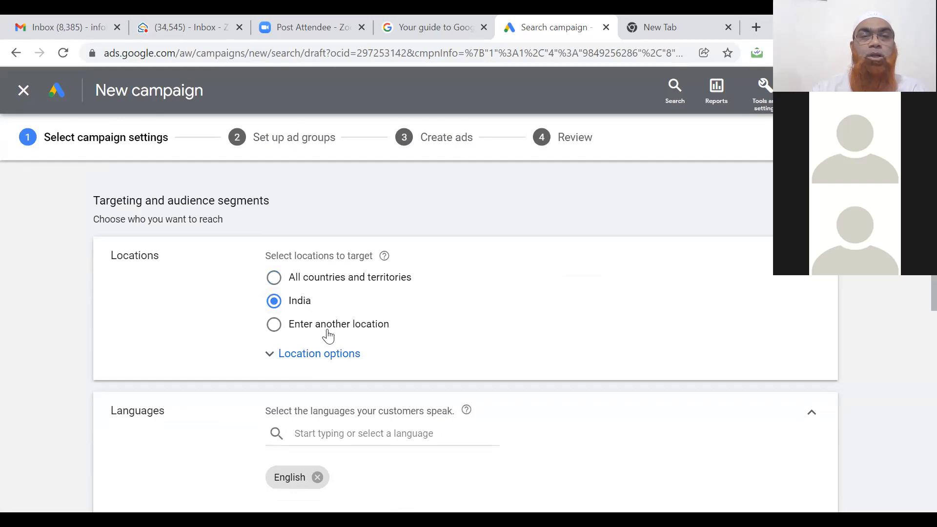
{"action": "left_click", "coordinate": [333, 358]}
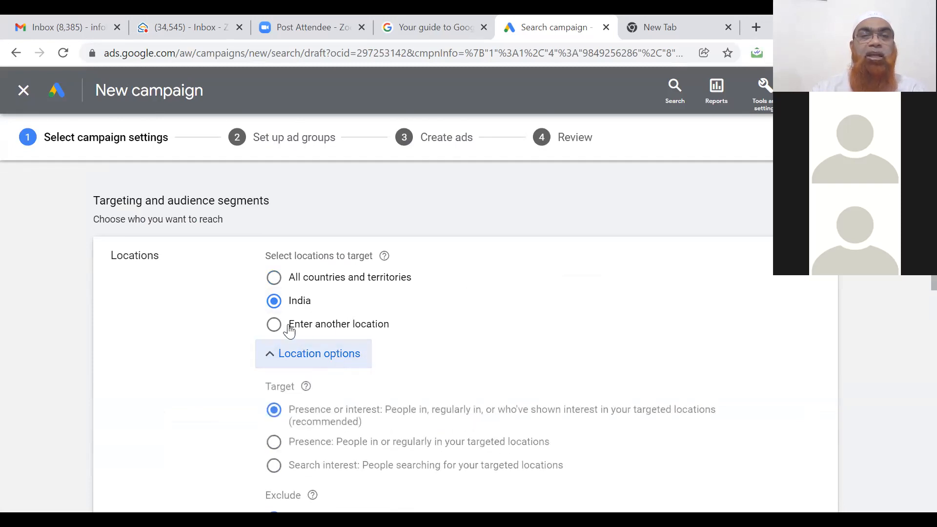
{"action": "left_click", "coordinate": [274, 326]}
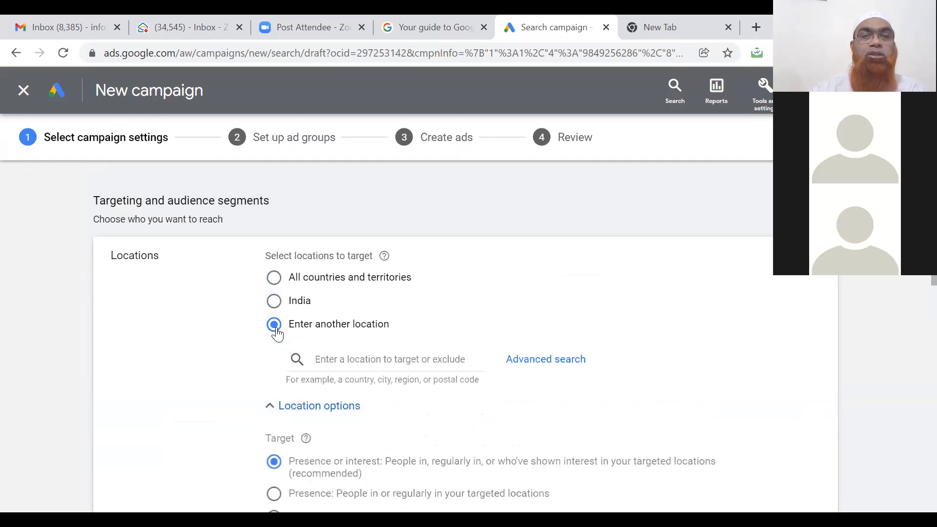
{"action": "left_click", "coordinate": [348, 359]}
{"action": "type", "text": "Hyd"}
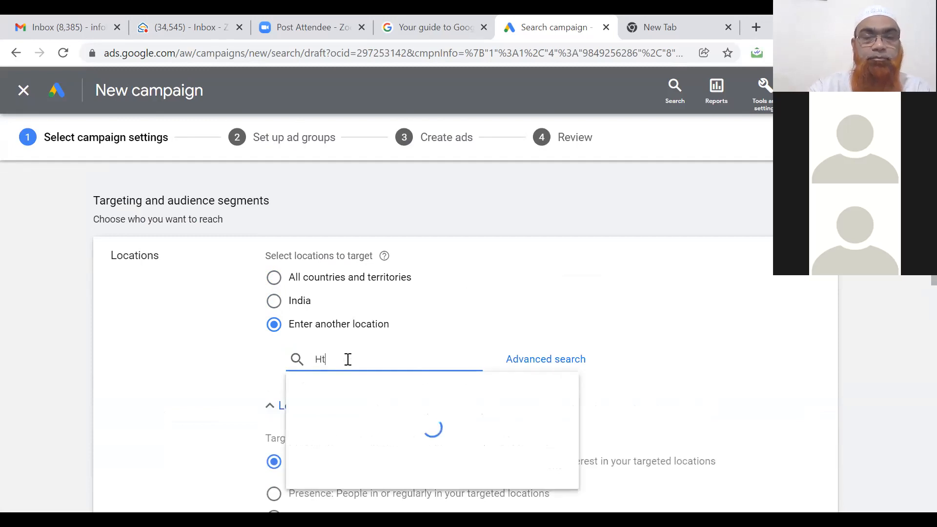
{"action": "type", "text": "erabad"}
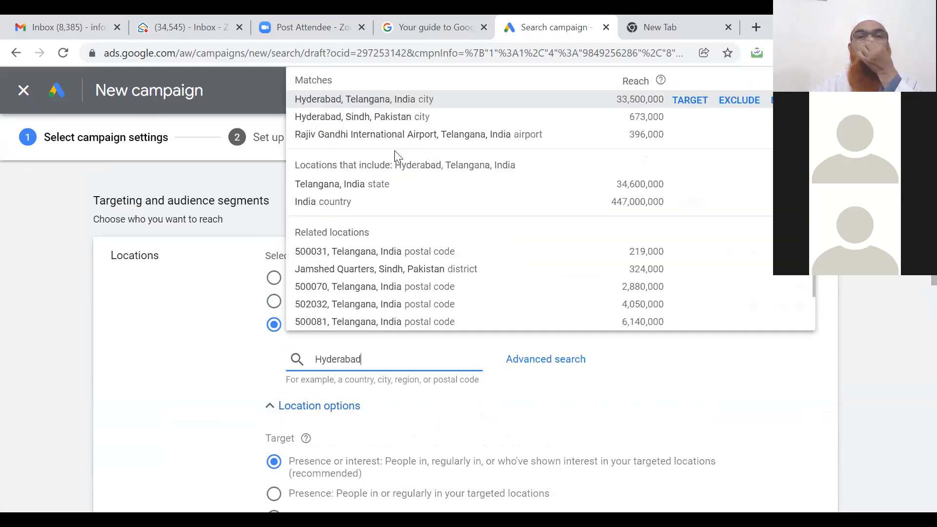
{"action": "left_click", "coordinate": [392, 100]}
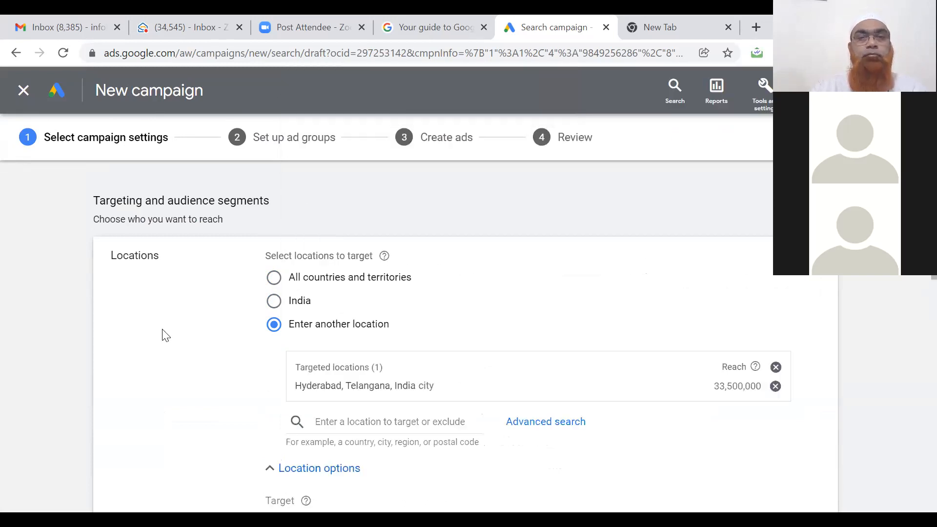
{"action": "scroll", "coordinate": [166, 335], "scroll_direction": "down", "scroll_amount": 3}
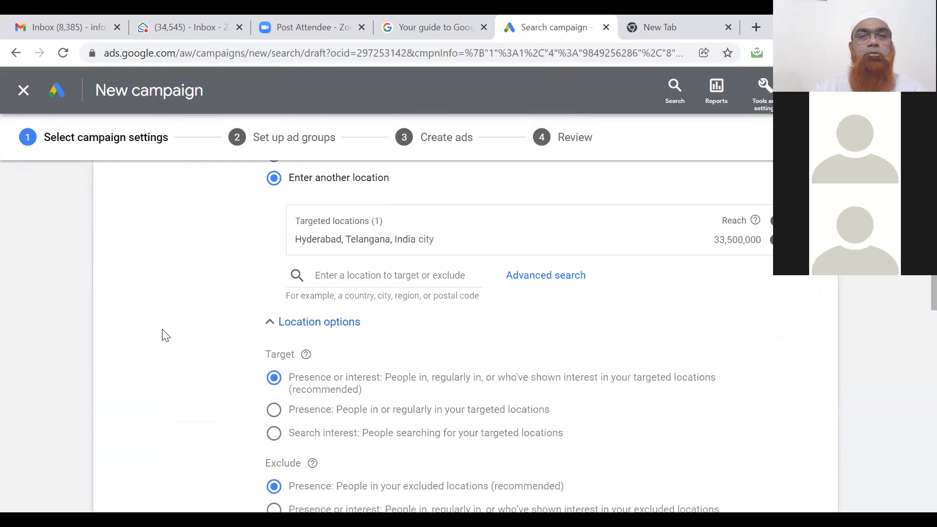
{"action": "scroll", "coordinate": [166, 335], "scroll_direction": "down", "scroll_amount": 1}
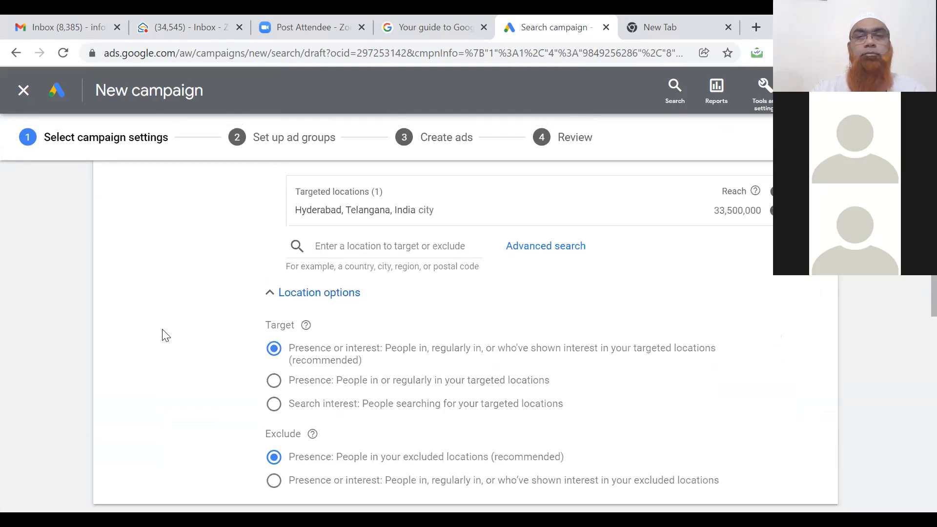
{"action": "scroll", "coordinate": [166, 335], "scroll_direction": "down", "scroll_amount": 1}
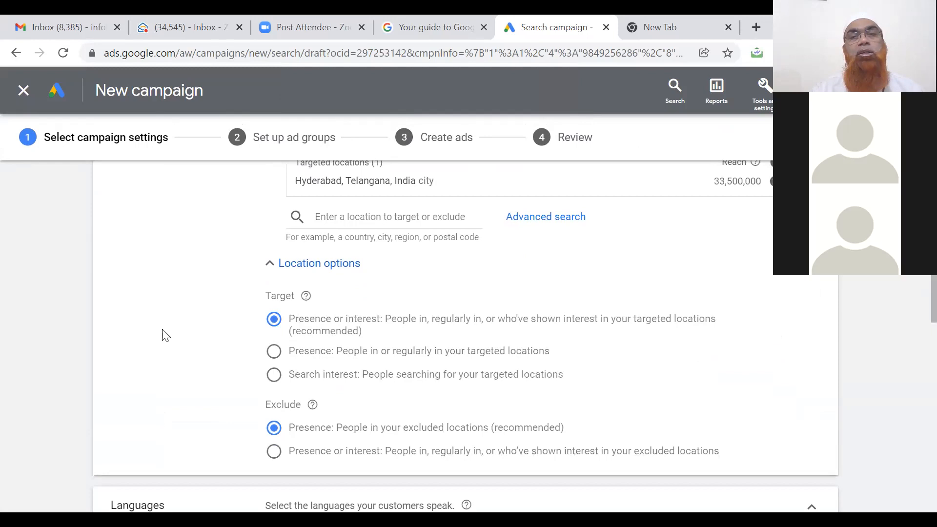
{"action": "scroll", "coordinate": [166, 335], "scroll_direction": "down", "scroll_amount": 1}
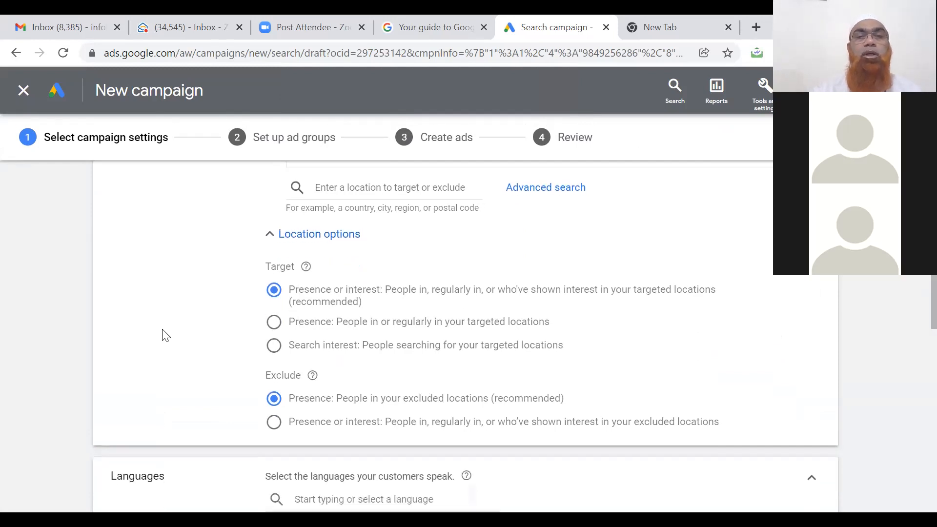
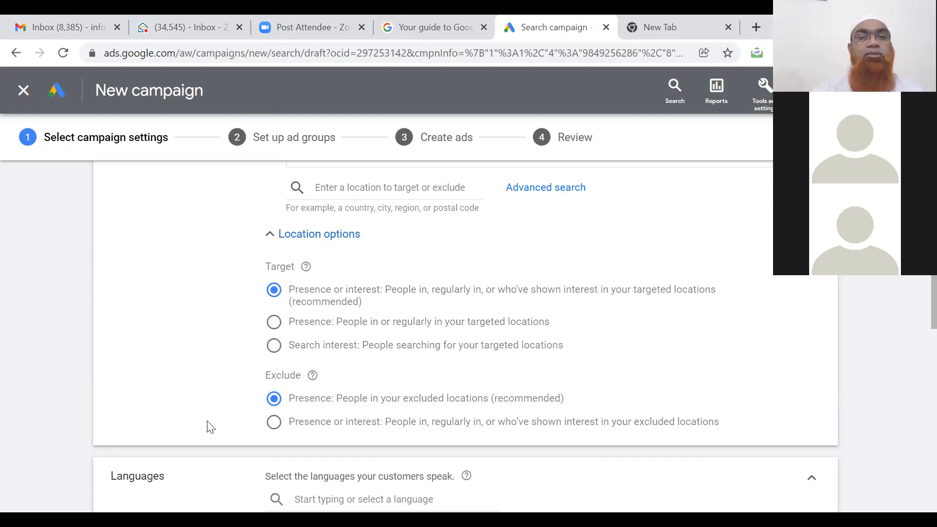
Collapse Location options, then add and remove Telugu so English stays the only language.
{"action": "scroll", "coordinate": [184, 409], "scroll_direction": "down", "scroll_amount": 2}
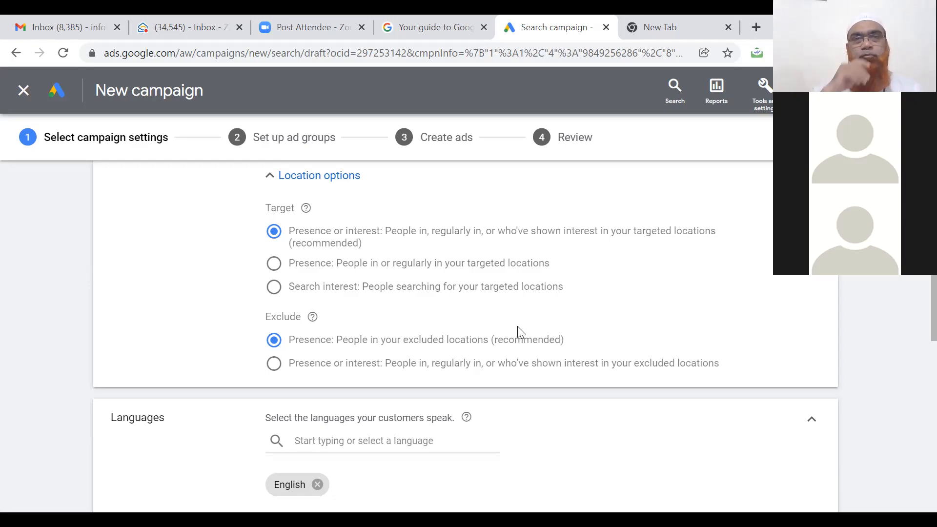
{"action": "left_click", "coordinate": [271, 178]}
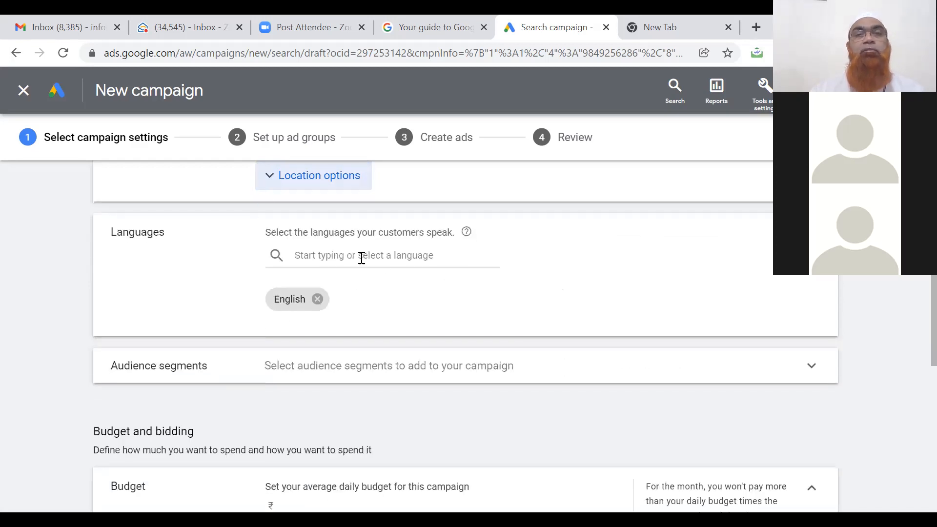
{"action": "left_click", "coordinate": [310, 255]}
{"action": "type", "text": "t"}
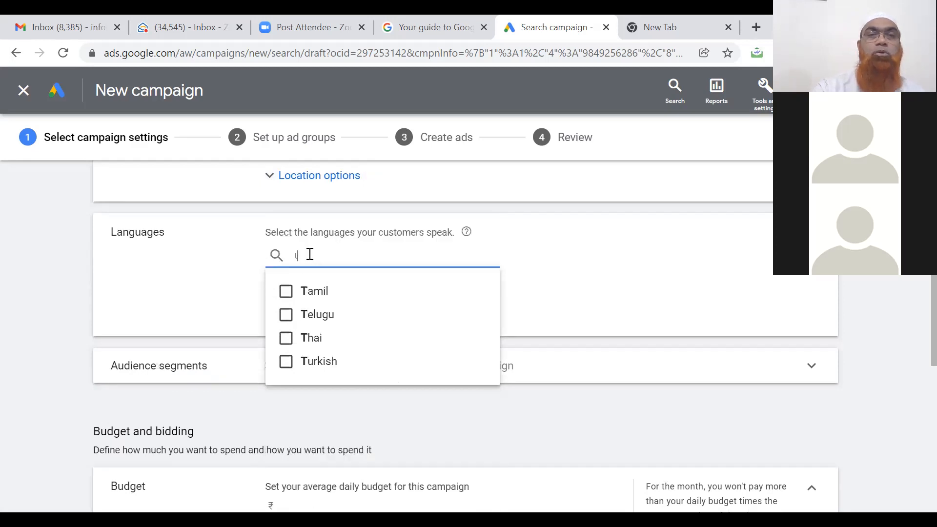
{"action": "left_click", "coordinate": [286, 315]}
{"action": "left_click", "coordinate": [209, 307]}
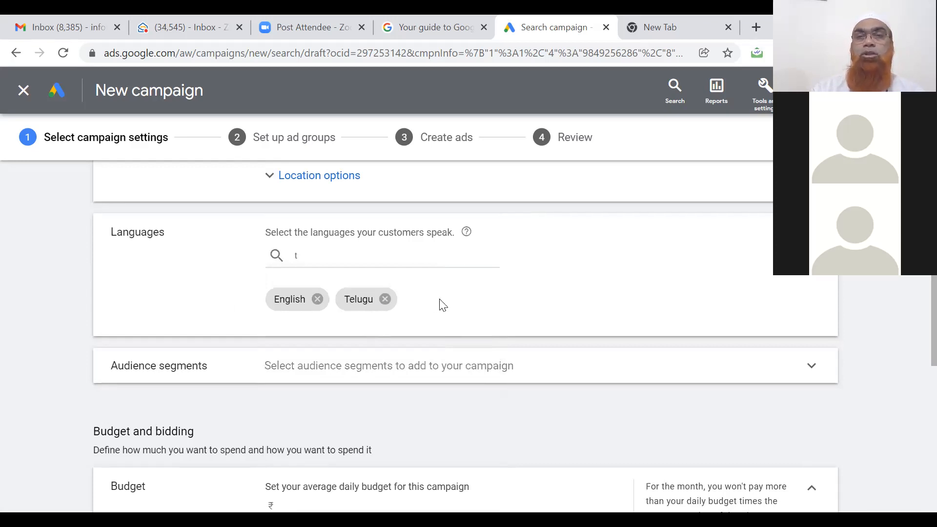
{"action": "left_click", "coordinate": [385, 300]}
{"action": "scroll", "coordinate": [453, 326], "scroll_direction": "down", "scroll_amount": 6}
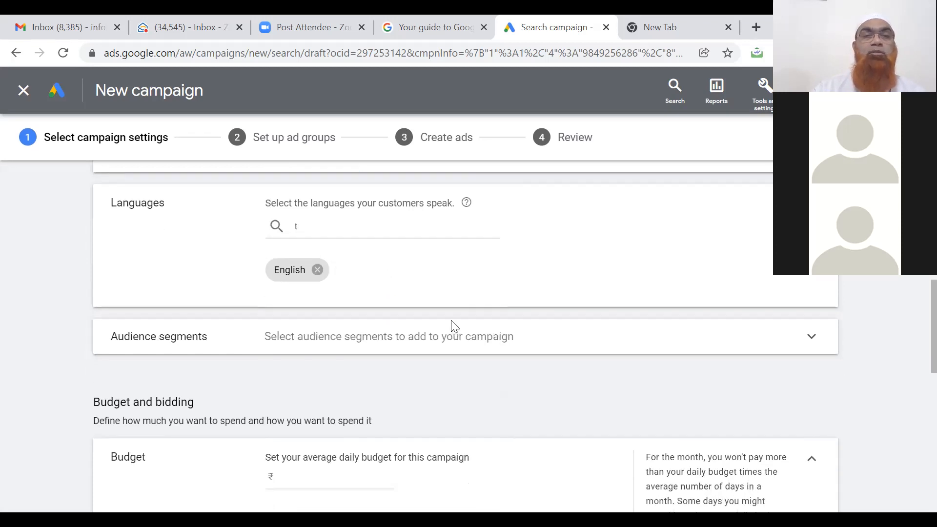
{"action": "scroll", "coordinate": [453, 326], "scroll_direction": "up", "scroll_amount": 1}
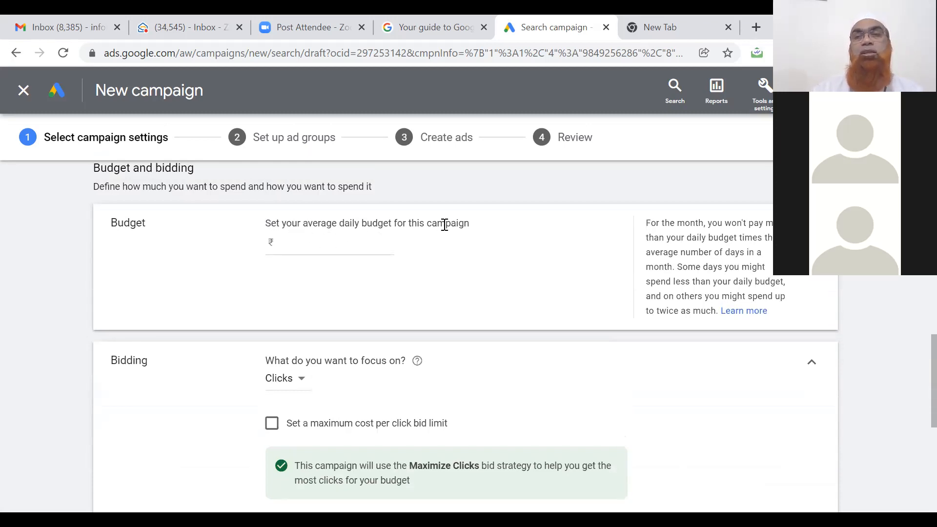
Enter 100 as the campaign's average daily budget (₹100.00).
{"action": "left_click", "coordinate": [350, 248]}
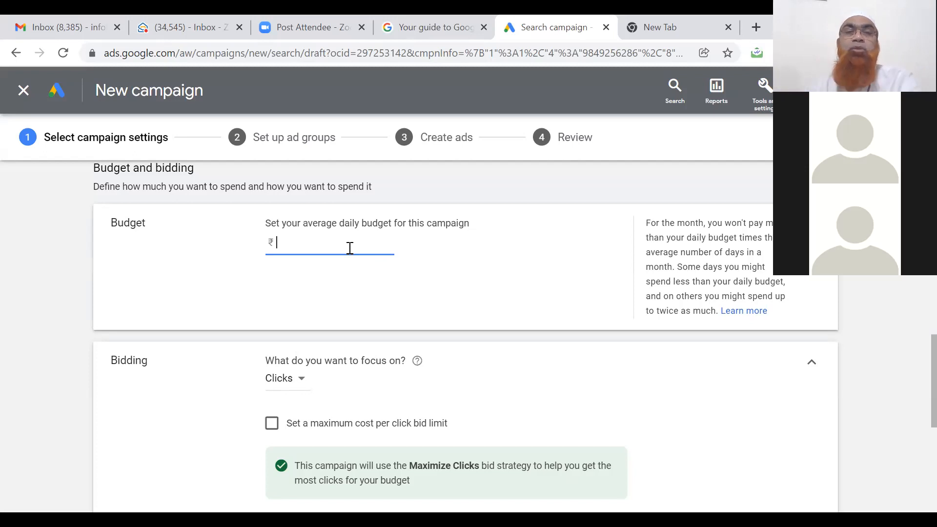
{"action": "type", "text": "100"}
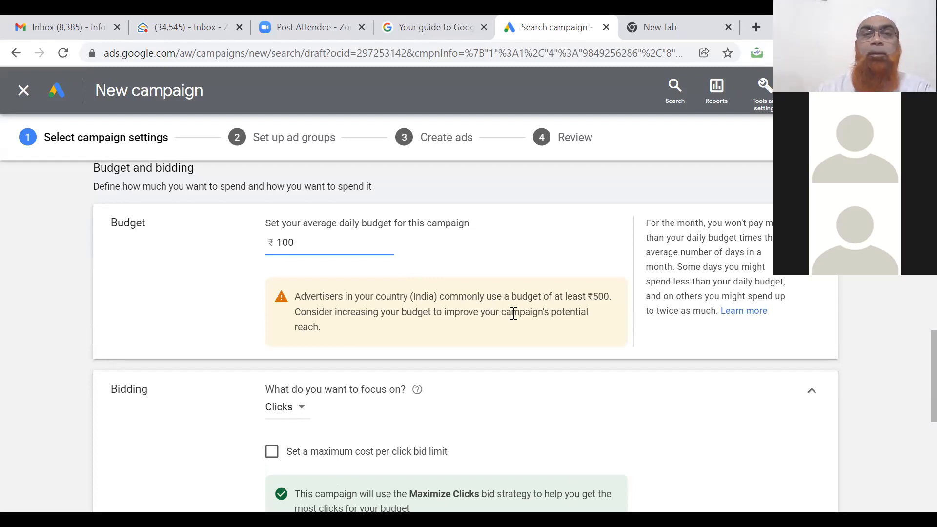
{"action": "left_click", "coordinate": [188, 299]}
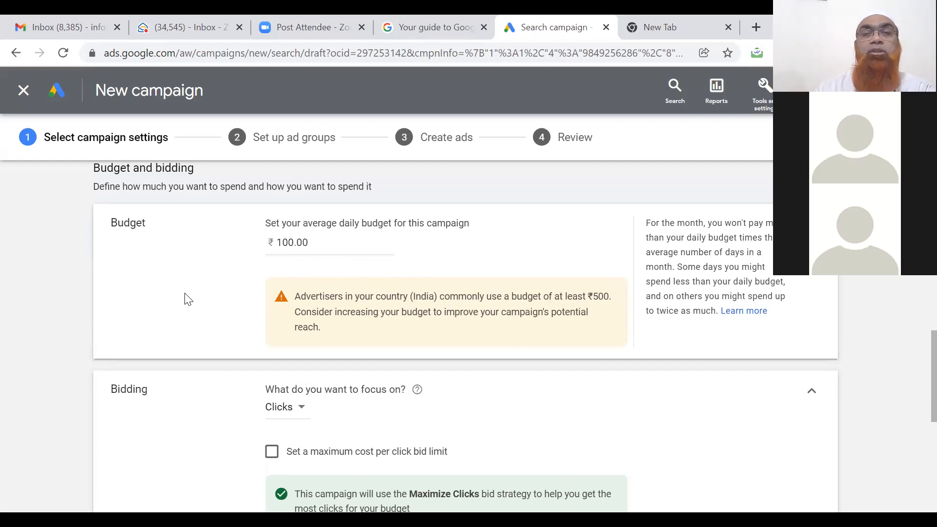
{"action": "scroll", "coordinate": [188, 298], "scroll_direction": "down", "scroll_amount": 3}
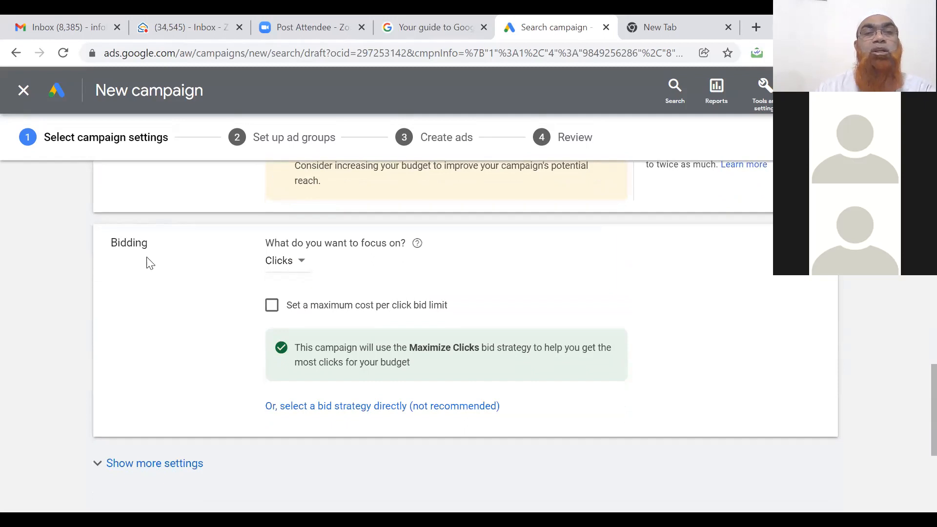
Keep Clicks as the bidding focus and set a ₹5.00 maximum cost-per-click bid limit.
{"action": "left_click", "coordinate": [301, 270]}
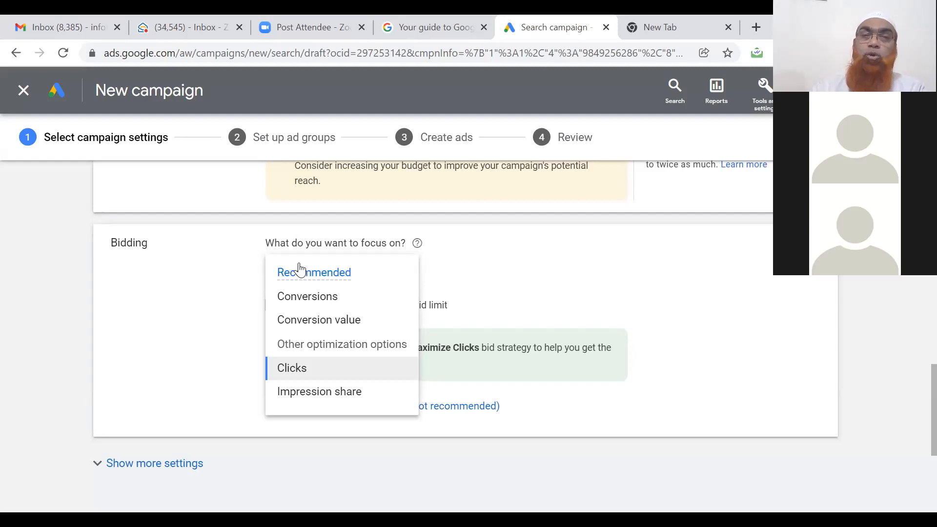
{"action": "left_click", "coordinate": [288, 373]}
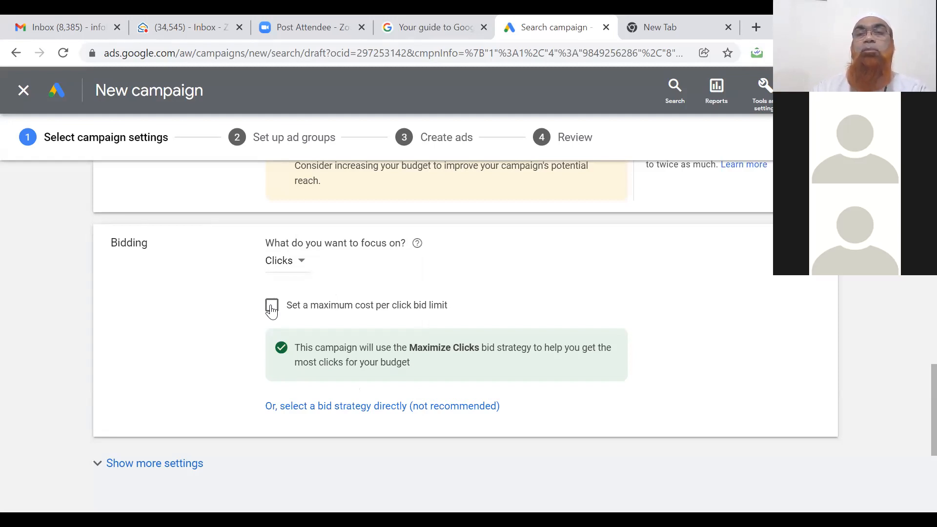
{"action": "left_click", "coordinate": [272, 308]}
{"action": "left_click", "coordinate": [299, 350]}
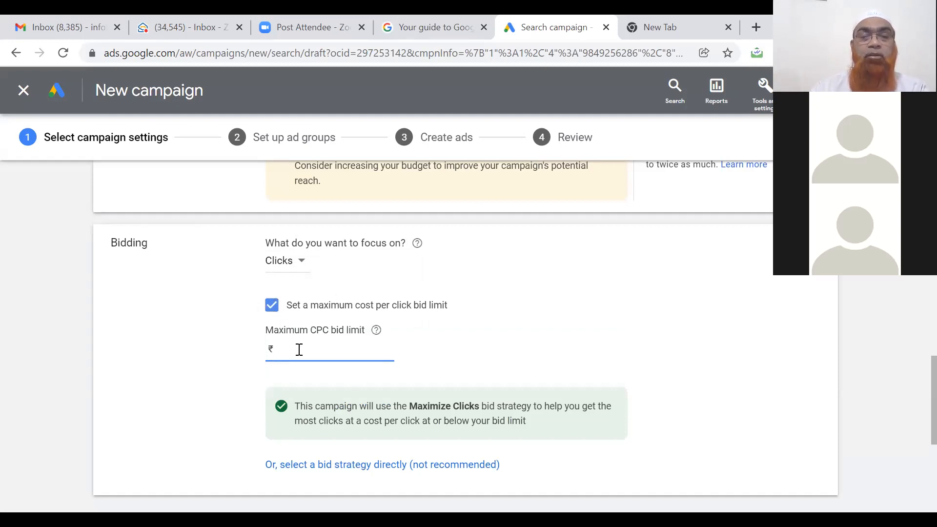
{"action": "type", "text": "5"}
{"action": "left_click", "coordinate": [186, 377]}
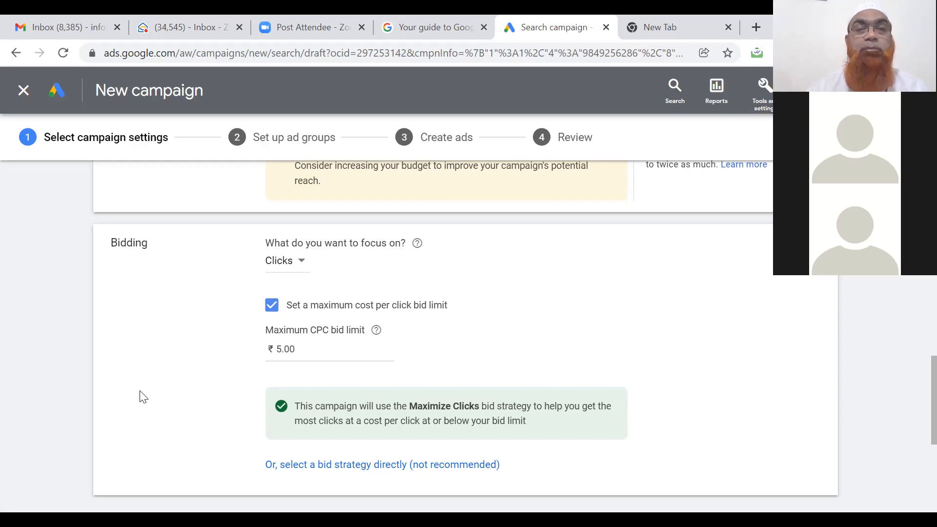
{"action": "scroll", "coordinate": [141, 396], "scroll_direction": "down", "scroll_amount": 4}
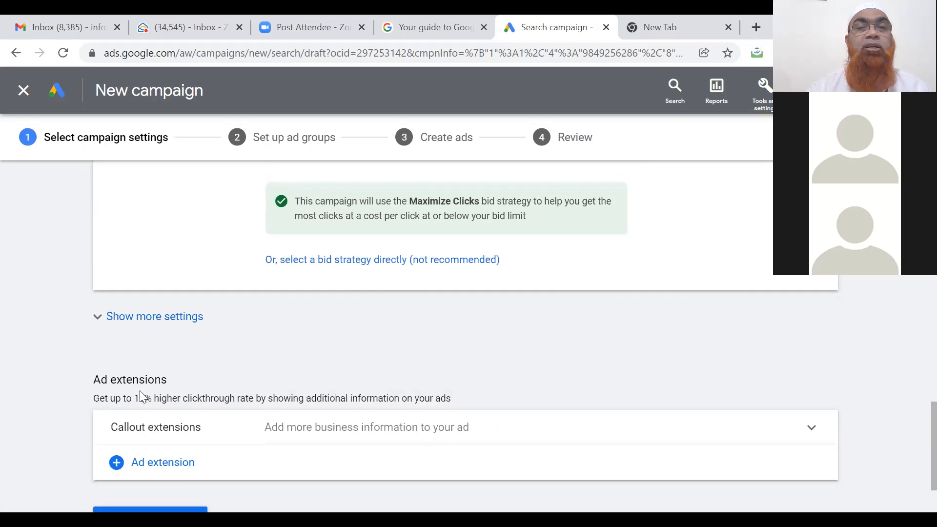
Expand Callout extensions and tick the Free Analysis Report and Call for Best Price callouts.
{"action": "scroll", "coordinate": [140, 391], "scroll_direction": "down", "scroll_amount": 2}
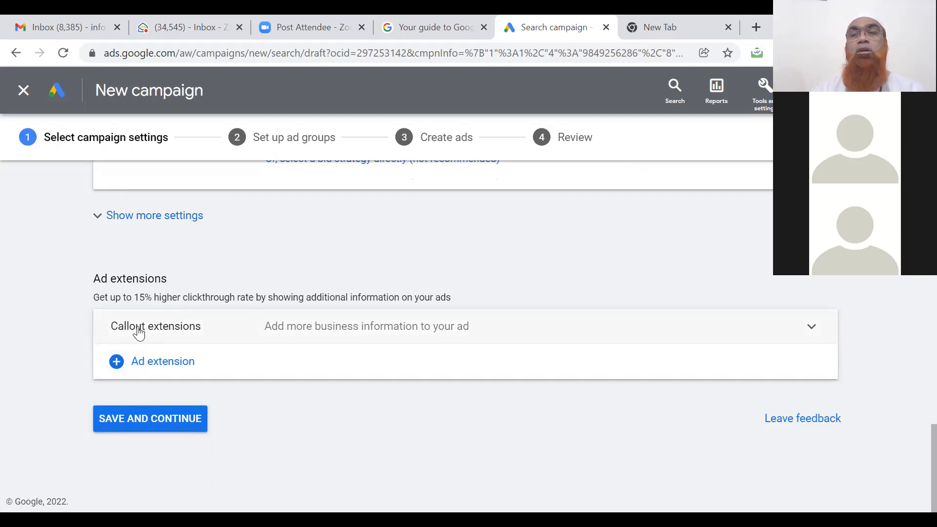
{"action": "left_click", "coordinate": [173, 330]}
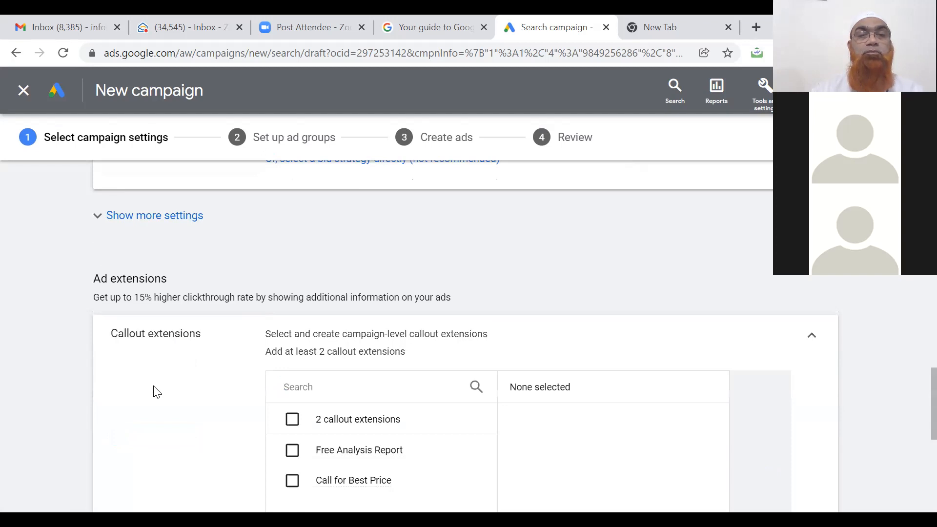
{"action": "scroll", "coordinate": [156, 392], "scroll_direction": "down", "scroll_amount": 2}
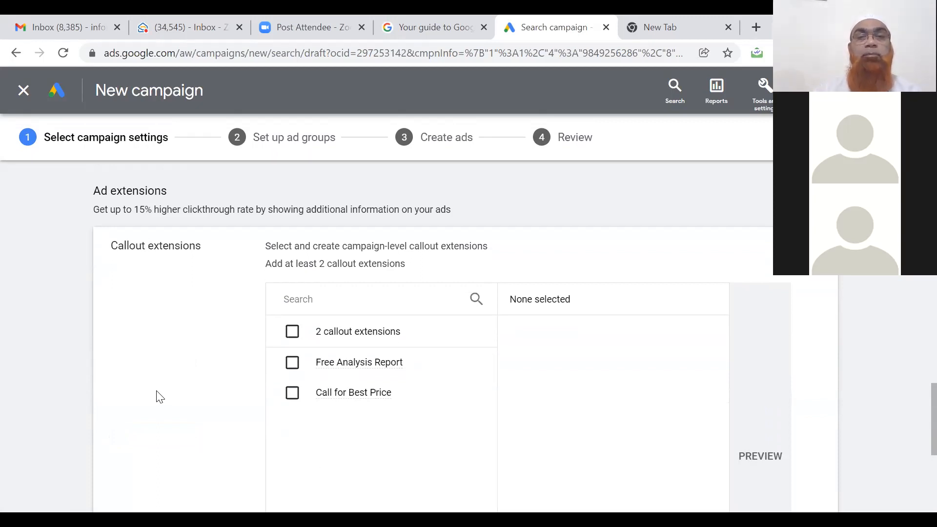
{"action": "scroll", "coordinate": [160, 397], "scroll_direction": "down", "scroll_amount": 1}
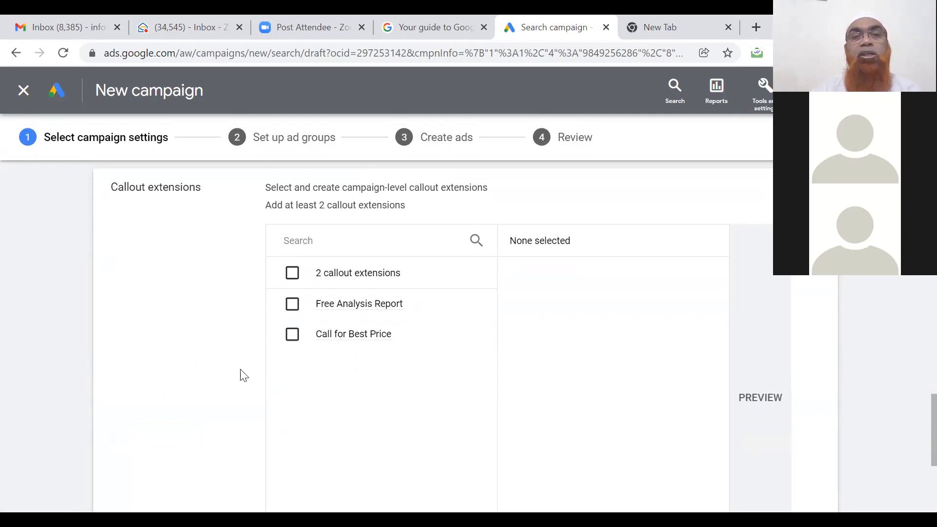
{"action": "mouse_move", "coordinate": [370, 314]}
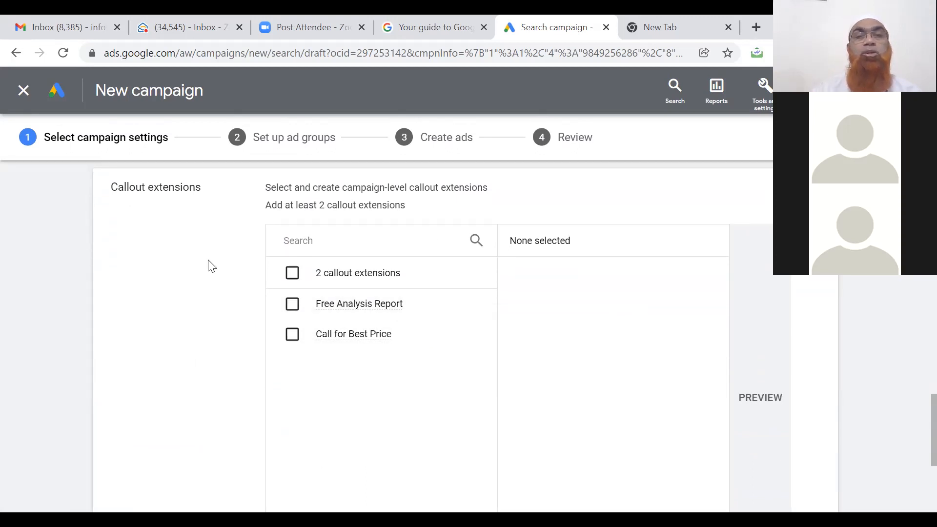
{"action": "left_click", "coordinate": [293, 314]}
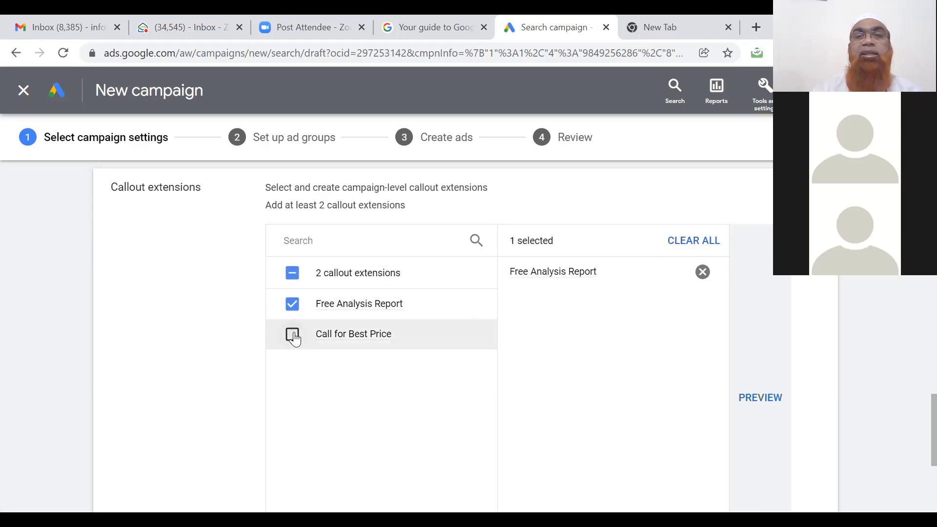
{"action": "left_click", "coordinate": [291, 335]}
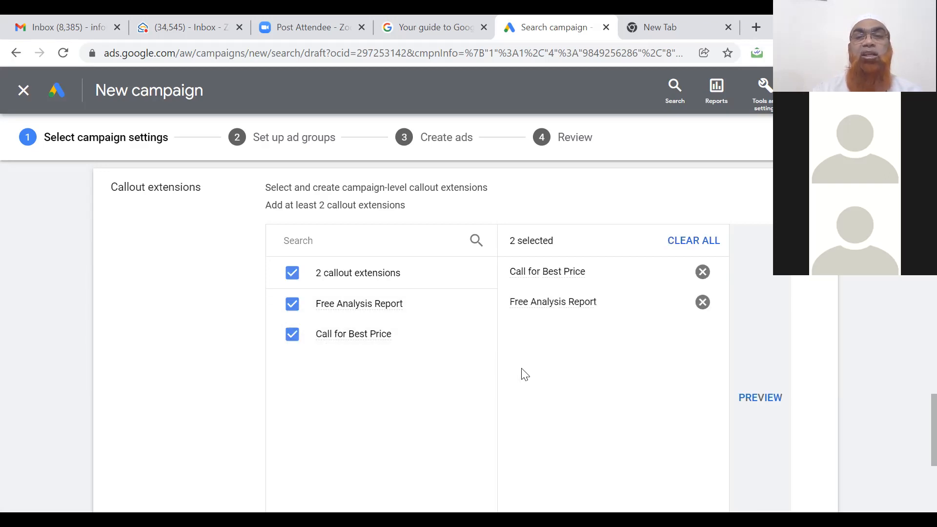
Preview the ad with these callouts in mobile and desktop views, then close the preview.
{"action": "left_click", "coordinate": [744, 400]}
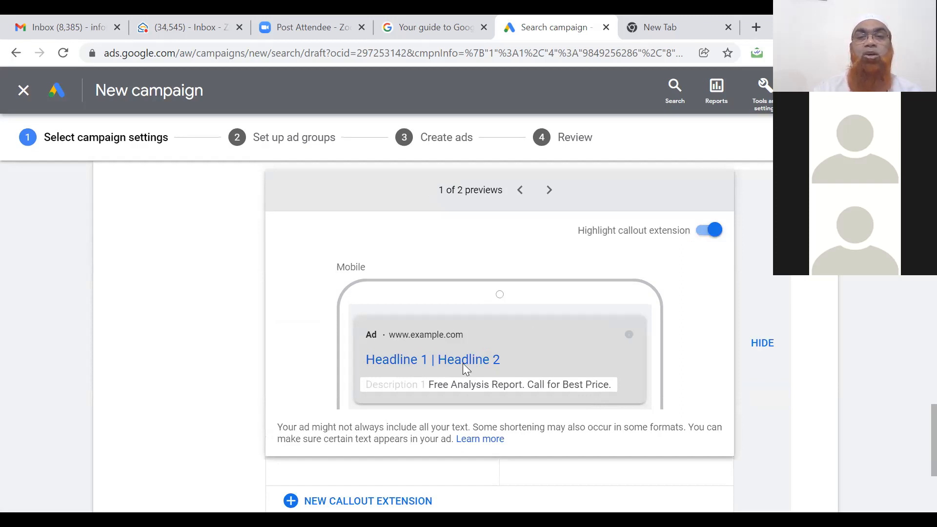
{"action": "scroll", "coordinate": [464, 364], "scroll_direction": "down", "scroll_amount": 1}
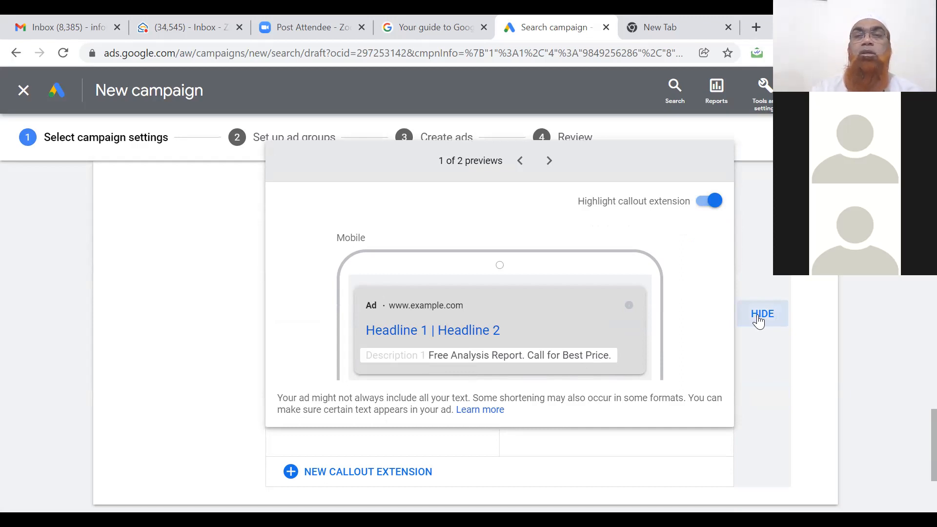
{"action": "left_click", "coordinate": [550, 161]}
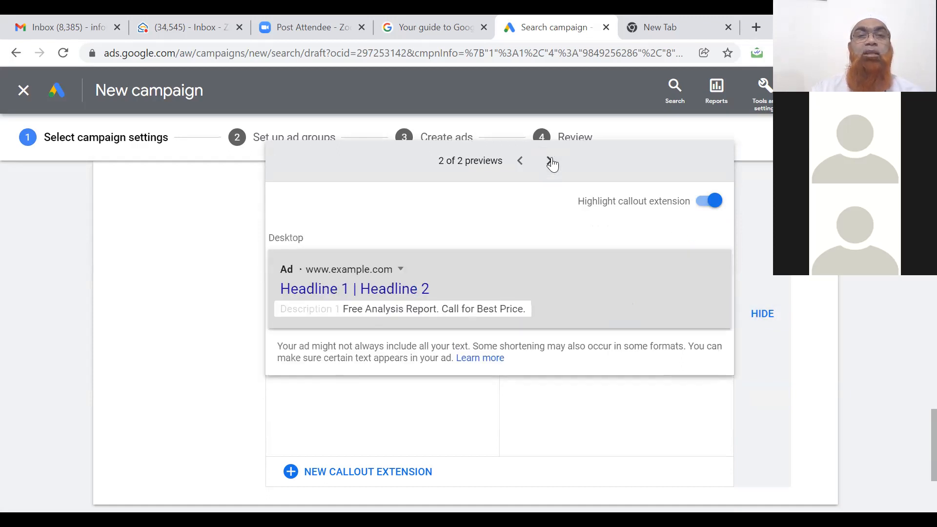
{"action": "left_click", "coordinate": [520, 162]}
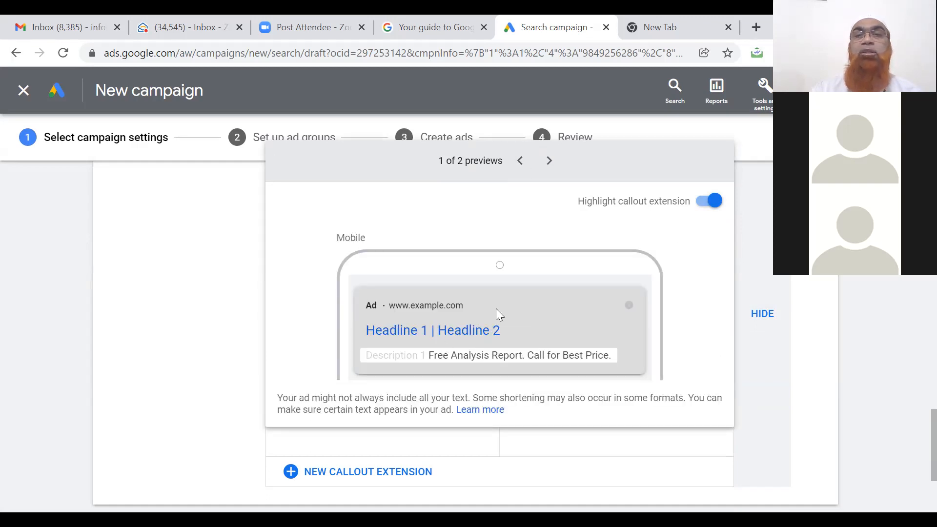
{"action": "left_click", "coordinate": [753, 313]}
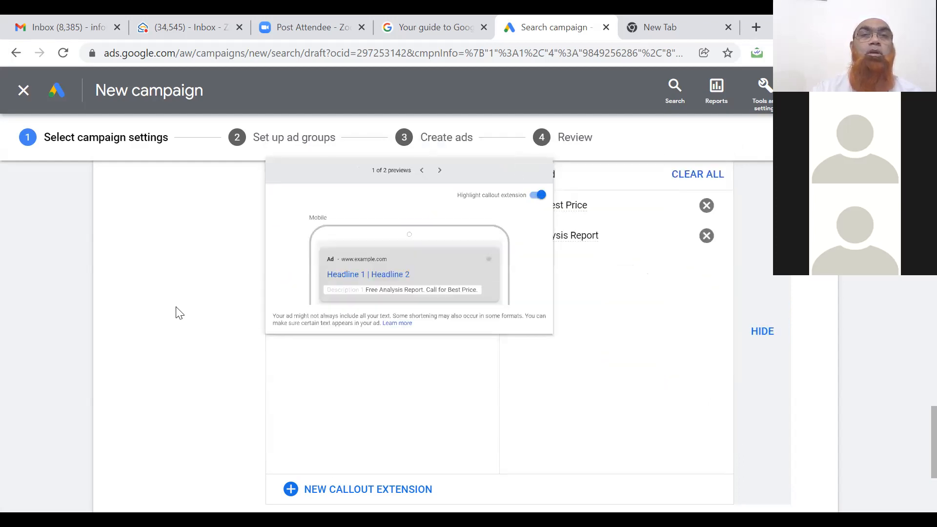
Untick all callout extensions and save the campaign settings to continue.
{"action": "left_click", "coordinate": [293, 207]}
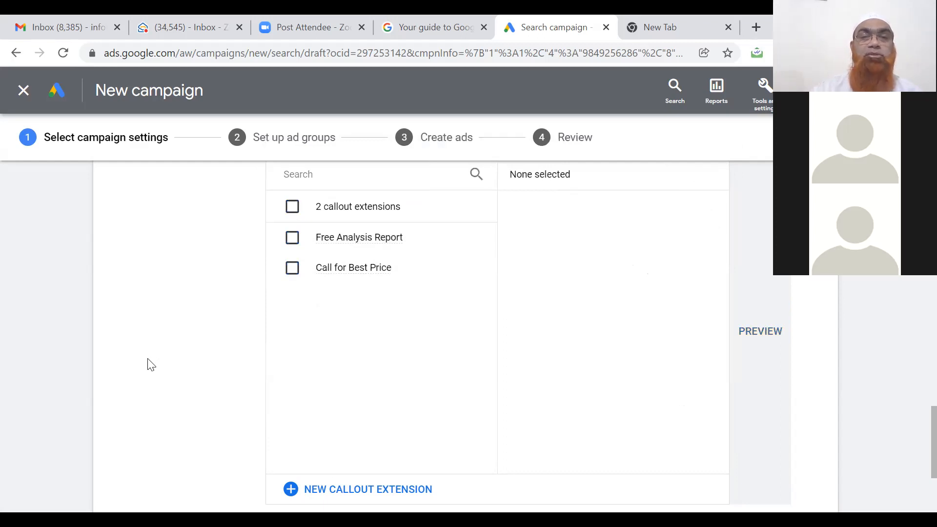
{"action": "scroll", "coordinate": [148, 365], "scroll_direction": "down", "scroll_amount": 4}
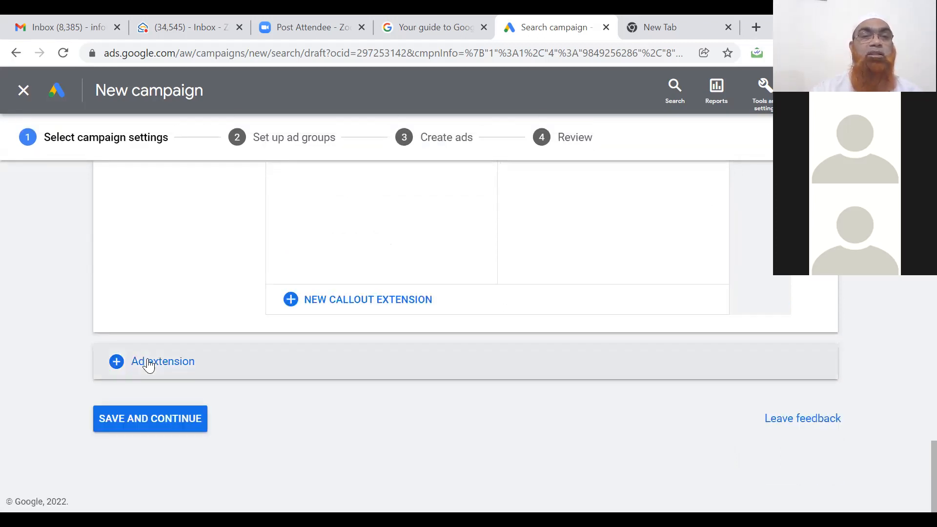
{"action": "left_click", "coordinate": [180, 420]}
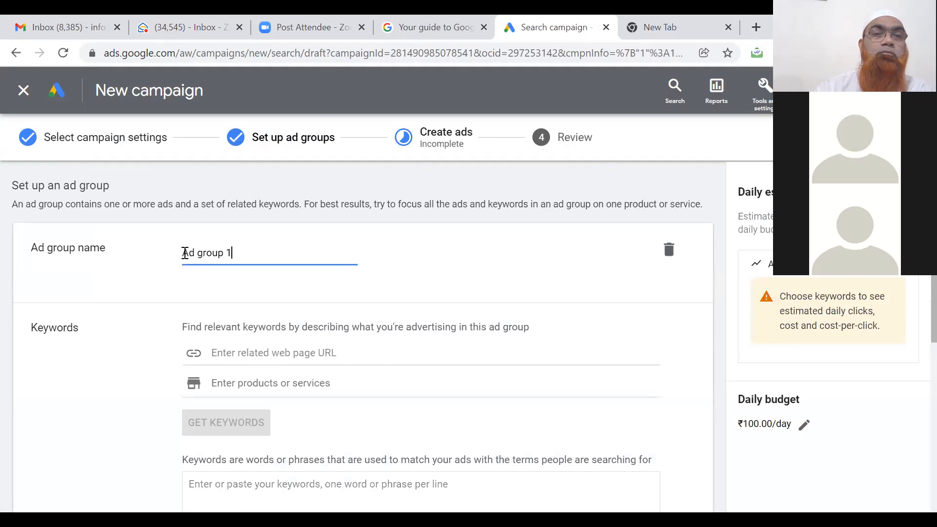
Rename the ad group from 'Ad group 1' to 'Test Ad group 1-27th Jan'.
{"action": "left_click", "coordinate": [185, 253]}
{"action": "type", "text": "Test"}
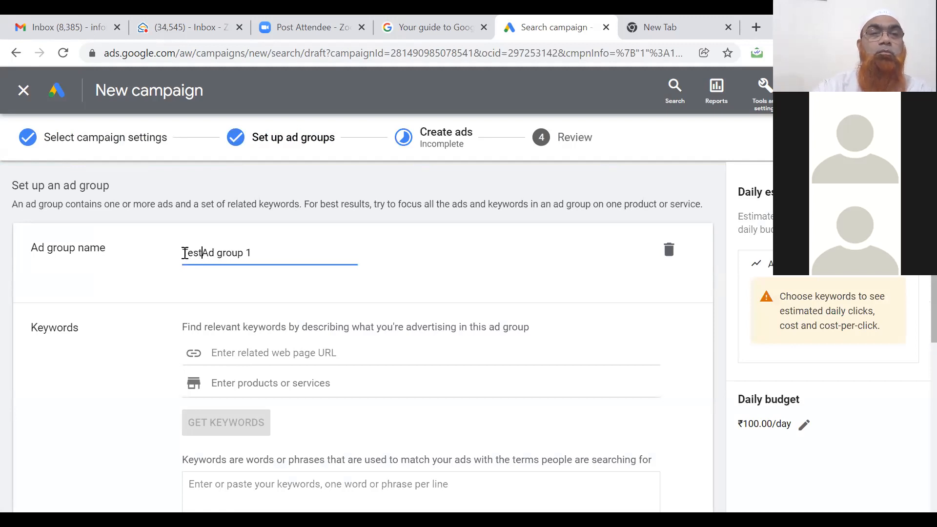
{"action": "left_click", "coordinate": [263, 253]}
{"action": "type", "text": "-27th Jan"}
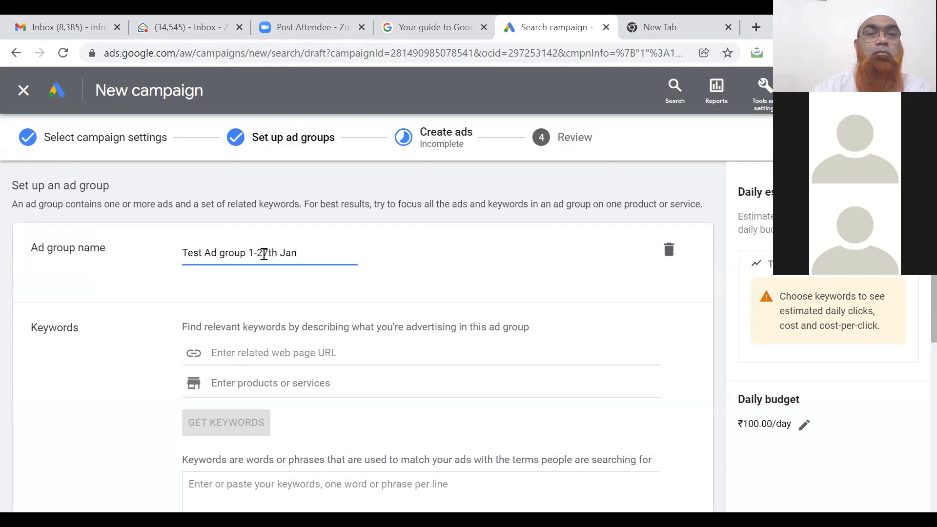
{"action": "left_click", "coordinate": [85, 365]}
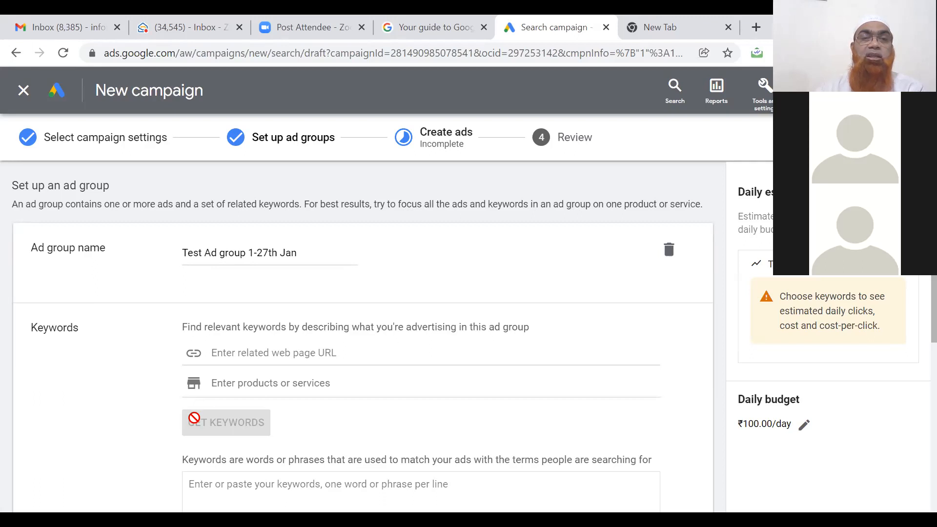
{"action": "left_click", "coordinate": [250, 383]}
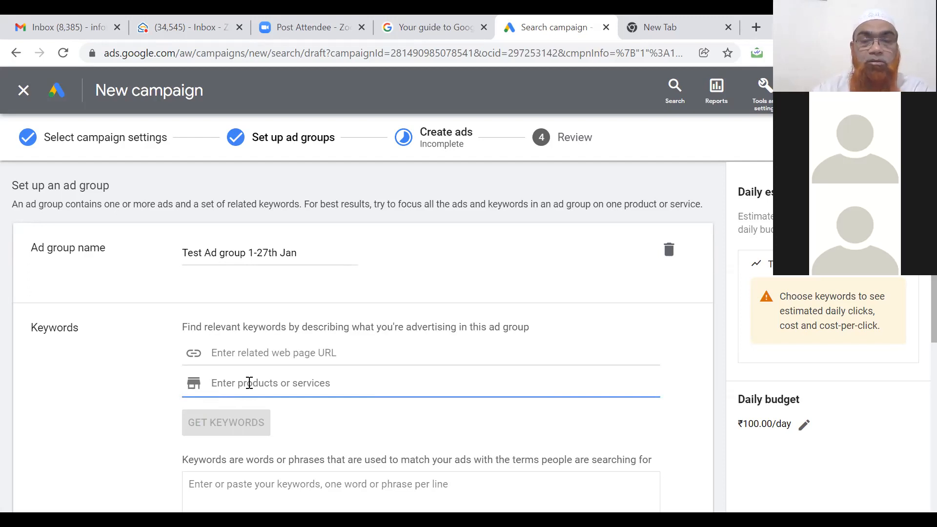
Get keyword suggestions for 'Digital Marketing' and select the marketing 4.0 through display advertising lines.
{"action": "type", "text": "Digital Marketing"}
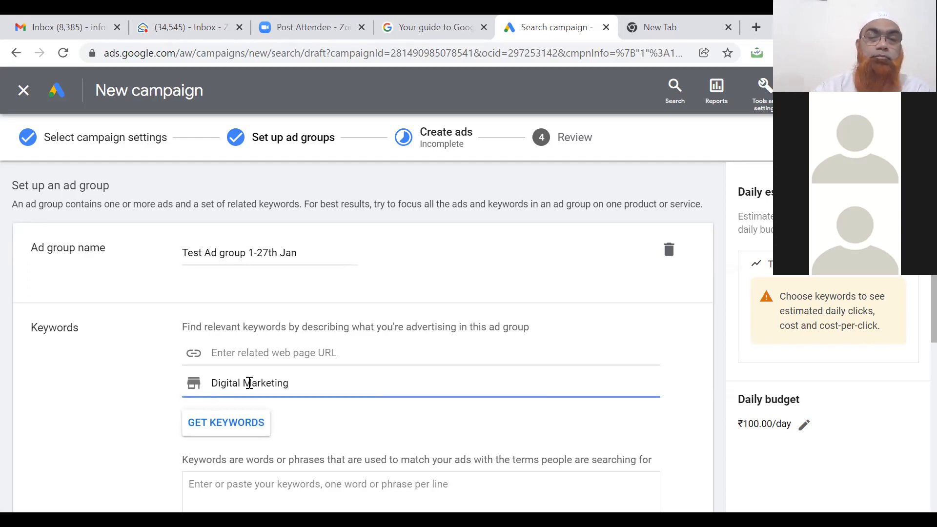
{"action": "left_click", "coordinate": [239, 425]}
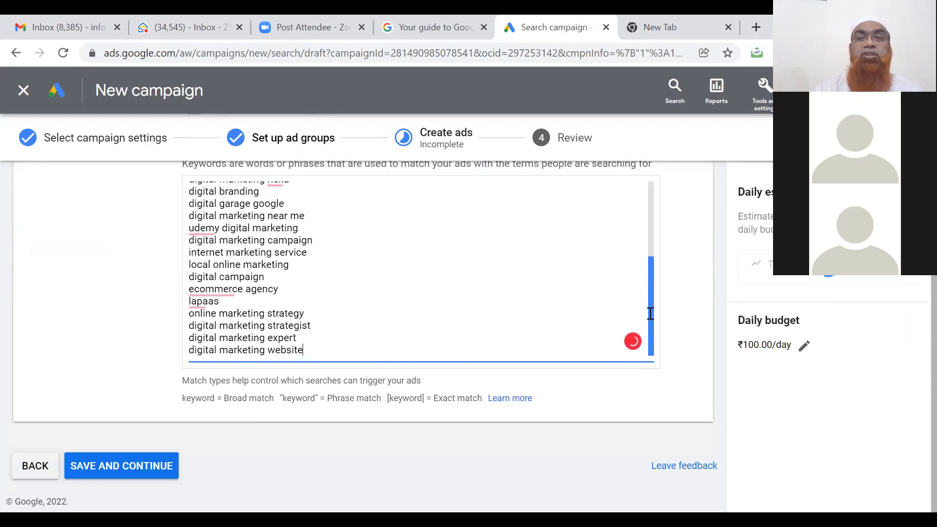
{"action": "right_click", "coordinate": [649, 255]}
{"action": "key", "text": "Escape"}
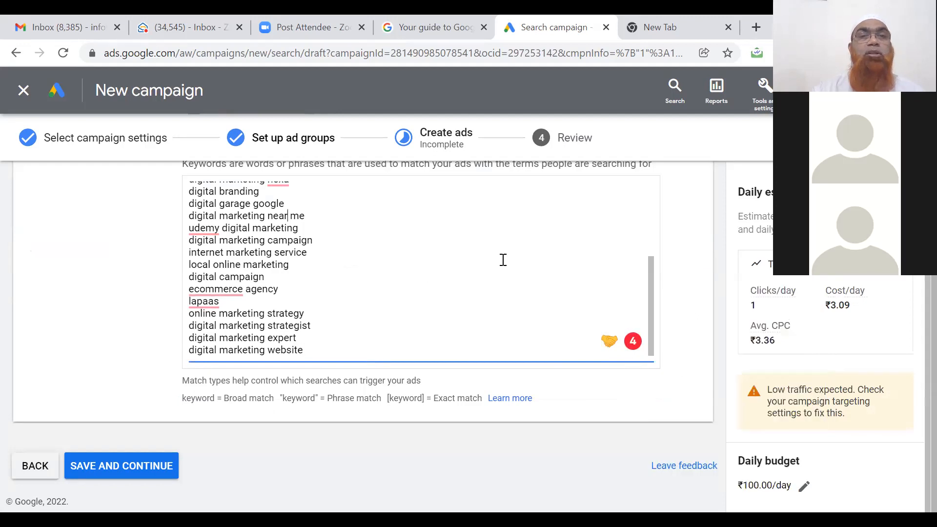
{"action": "key", "text": "ctrl+Home"}
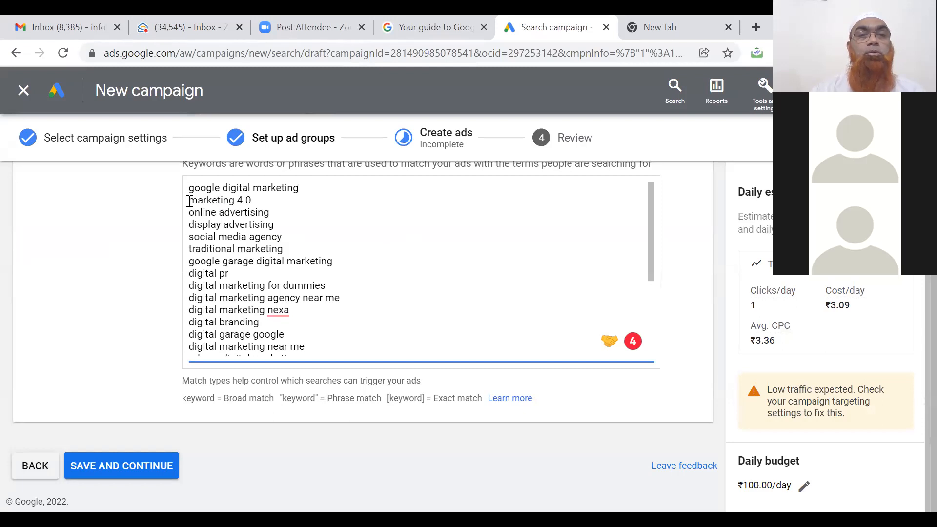
{"action": "left_click_drag", "start_coordinate": [189, 200], "coordinate": [298, 224]}
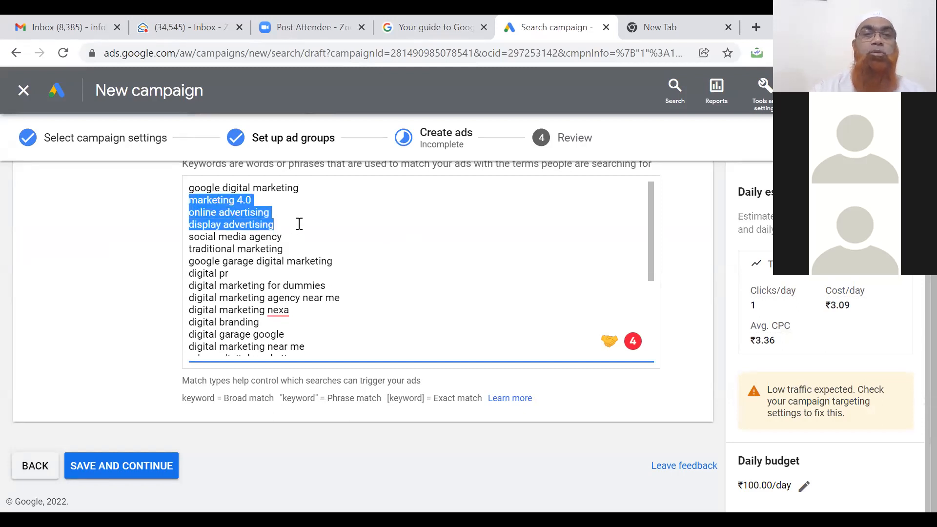
Delete six keywords, from marketing 4.0 and display advertising to traditional marketing and digital pr.
{"action": "key", "text": "BackSpace"}
{"action": "key", "text": "BackSpace"}
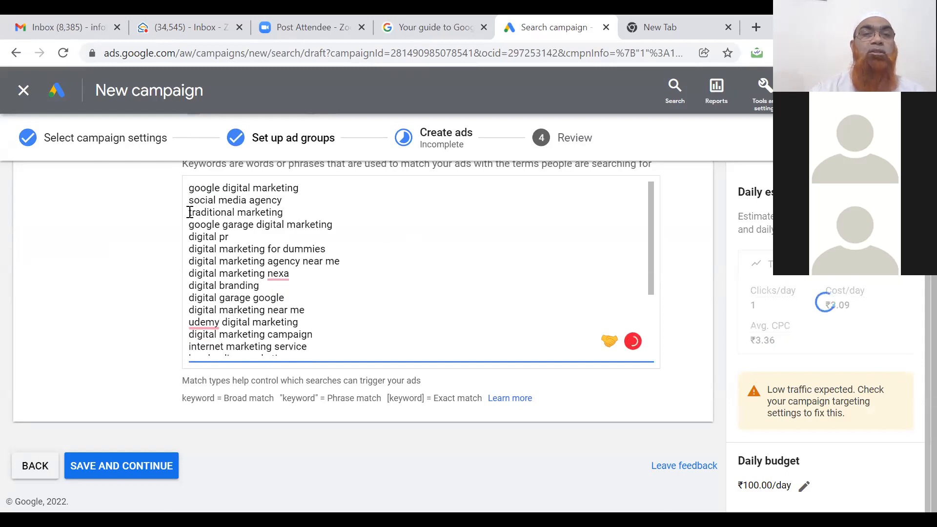
{"action": "left_click_drag", "start_coordinate": [190, 212], "coordinate": [372, 238]}
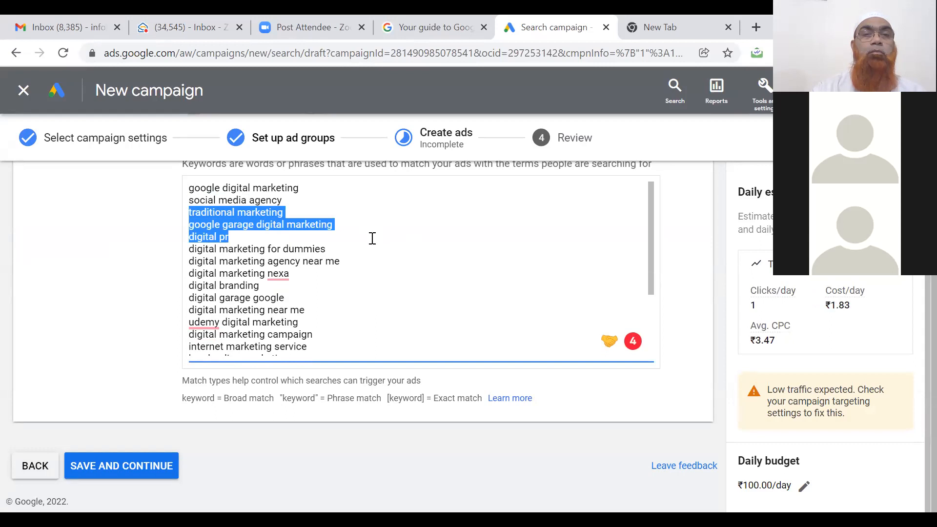
{"action": "key", "text": "BackSpace"}
{"action": "key", "text": "BackSpace"}
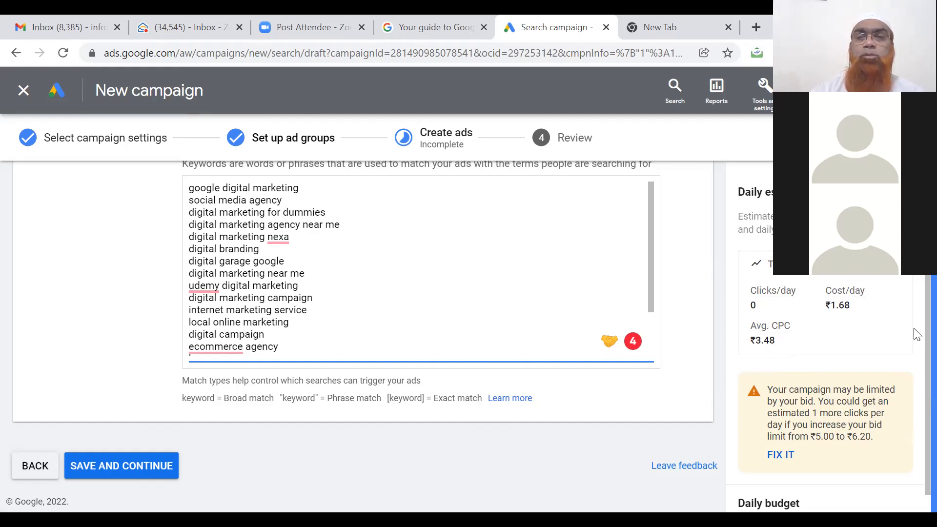
{"action": "right_click", "coordinate": [915, 277]}
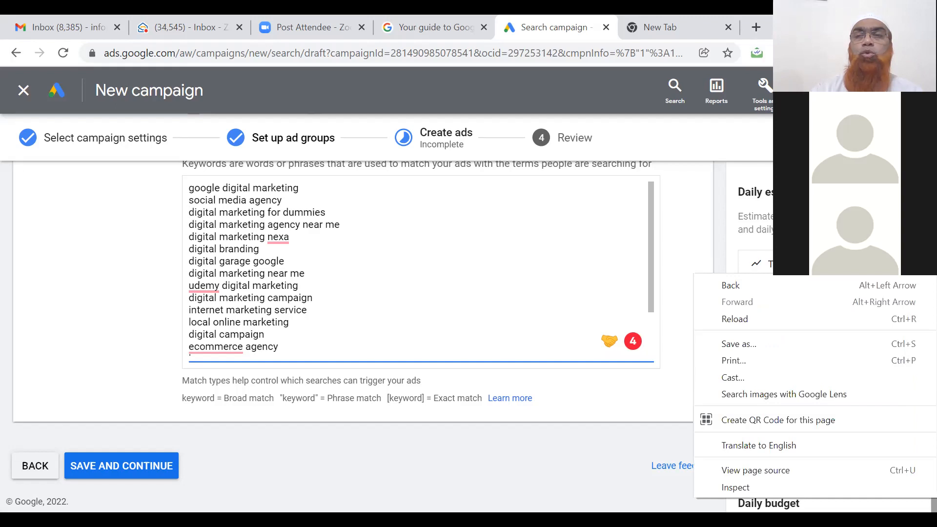
{"action": "key", "text": "Escape"}
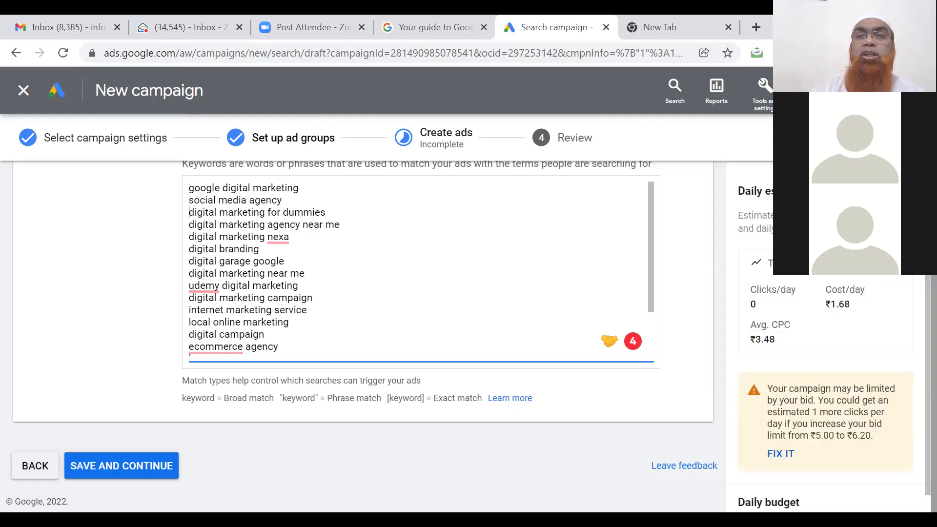
{"action": "scroll", "coordinate": [361, 293], "scroll_direction": "up", "scroll_amount": 5}
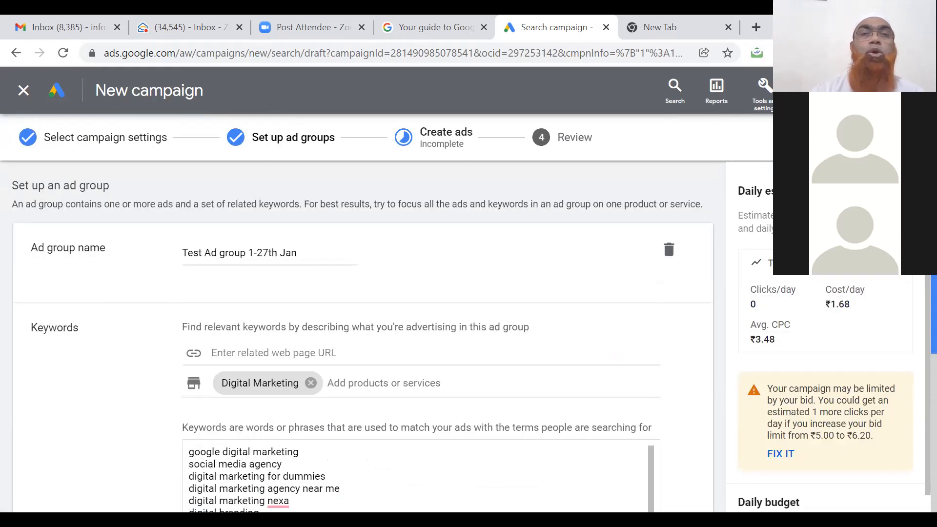
Go back to campaign settings and raise the maximum CPC bid limit to ₹10.00.
{"action": "left_click", "coordinate": [16, 52]}
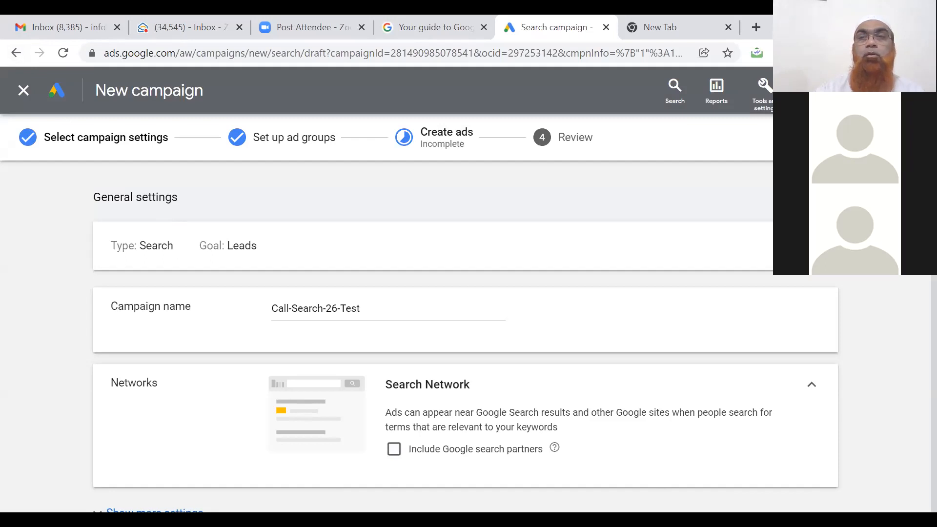
{"action": "scroll", "coordinate": [914, 279], "scroll_direction": "down", "scroll_amount": 10}
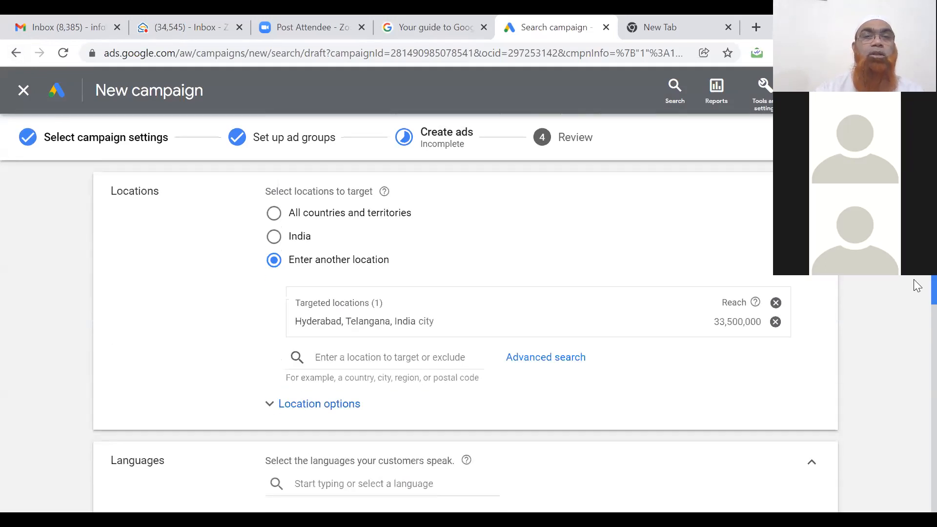
{"action": "scroll", "coordinate": [918, 317], "scroll_direction": "down", "scroll_amount": 9}
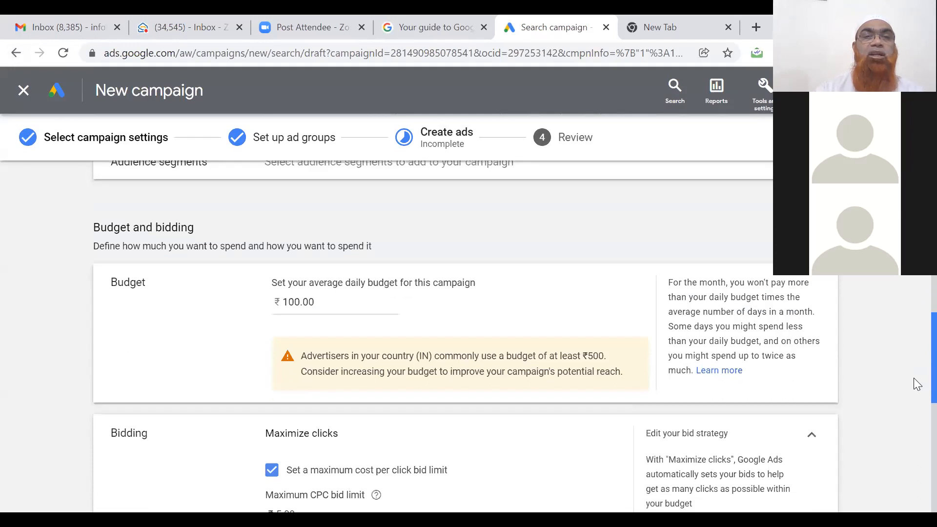
{"action": "scroll", "coordinate": [917, 410], "scroll_direction": "down", "scroll_amount": 1}
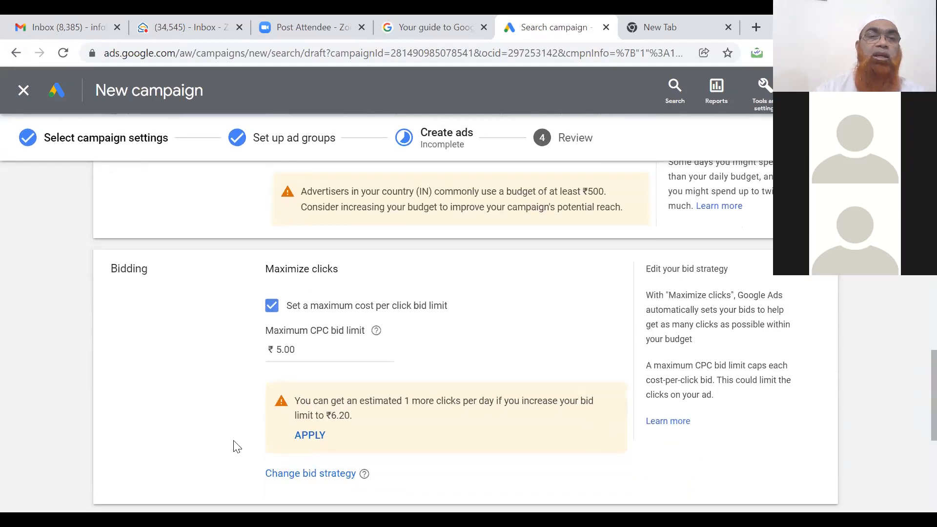
{"action": "left_click", "coordinate": [282, 355]}
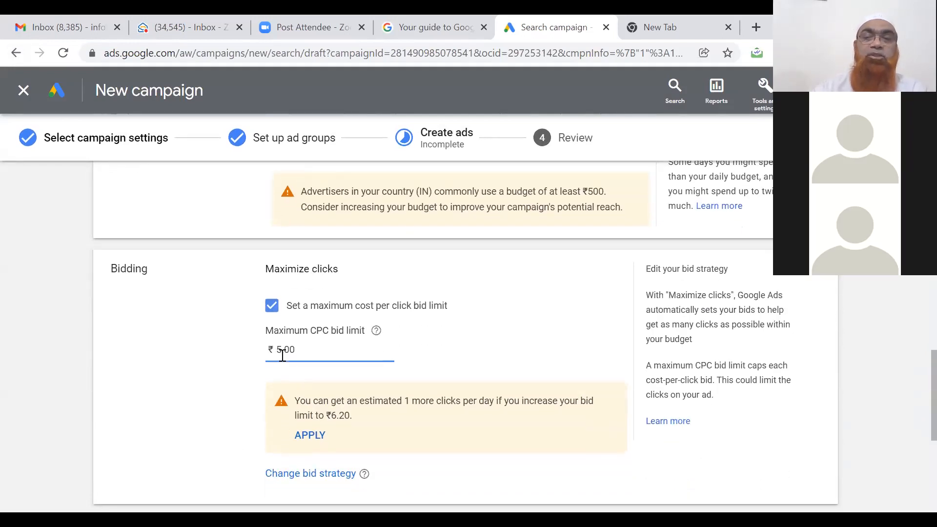
{"action": "key", "text": "ctrl+a"}
{"action": "key", "text": "BackSpace"}
{"action": "type", "text": "10"}
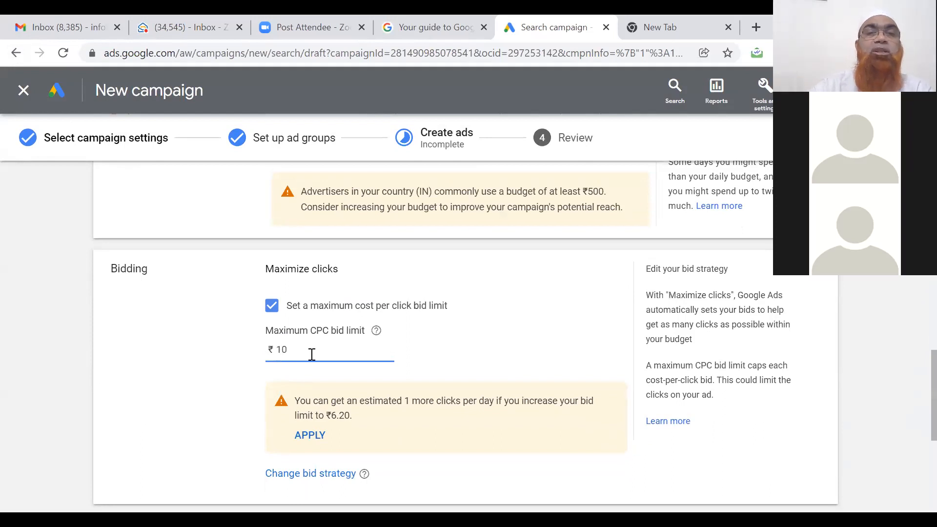
{"action": "left_click", "coordinate": [164, 348]}
Change the daily budget from ₹100.00 to ₹300.00.
{"action": "scroll", "coordinate": [165, 347], "scroll_direction": "up", "scroll_amount": 2}
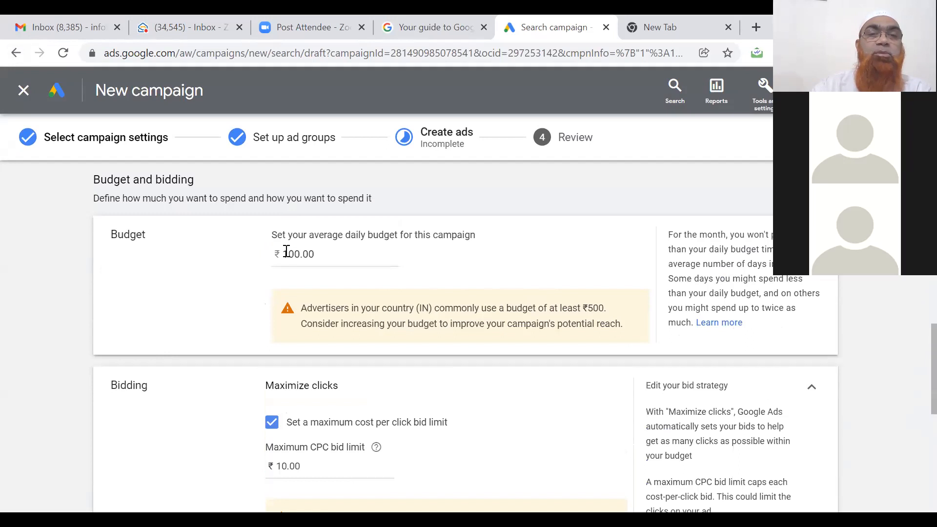
{"action": "left_click", "coordinate": [288, 253]}
{"action": "key", "text": "BackSpace"}
{"action": "type", "text": "3"}
{"action": "left_click", "coordinate": [200, 297]}
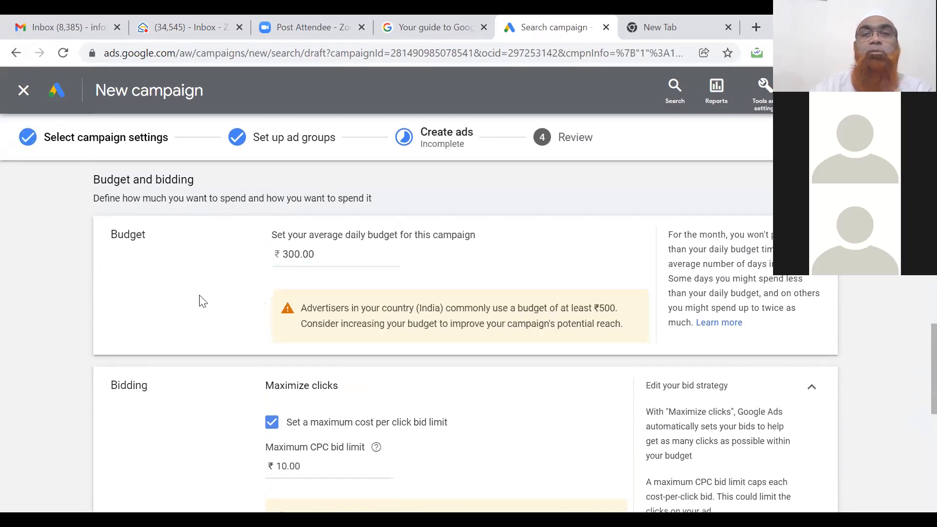
{"action": "scroll", "coordinate": [203, 301], "scroll_direction": "down", "scroll_amount": 5}
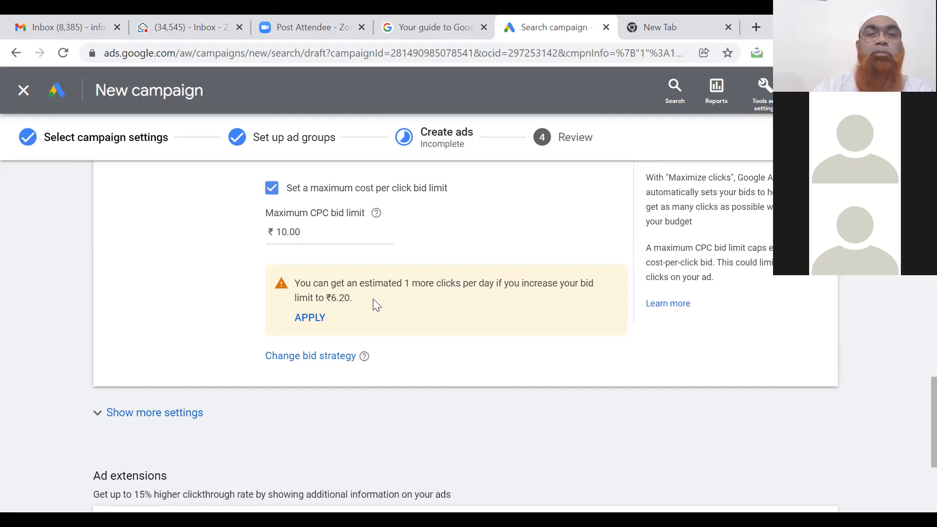
{"action": "scroll", "coordinate": [373, 299], "scroll_direction": "down", "scroll_amount": 4}
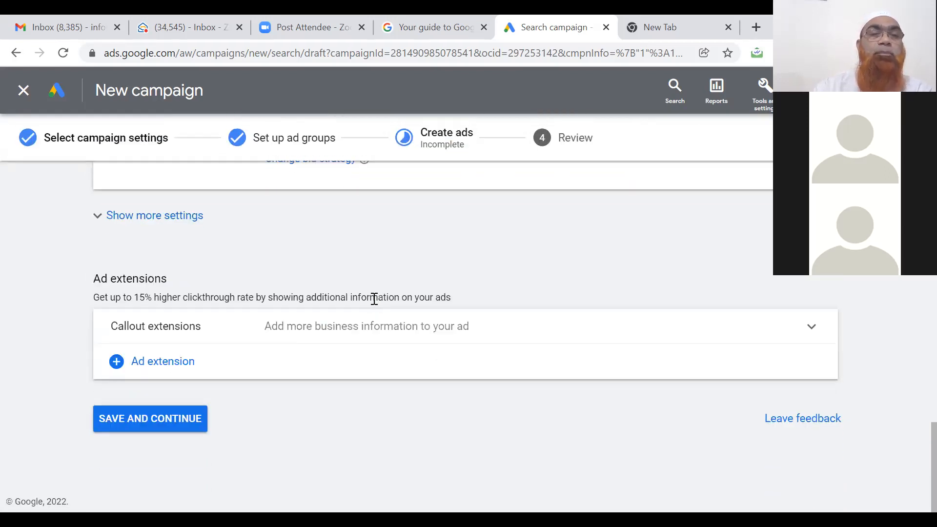
Continue to the ad group step and enter the web page digitoze.business.site.
{"action": "left_click", "coordinate": [168, 416]}
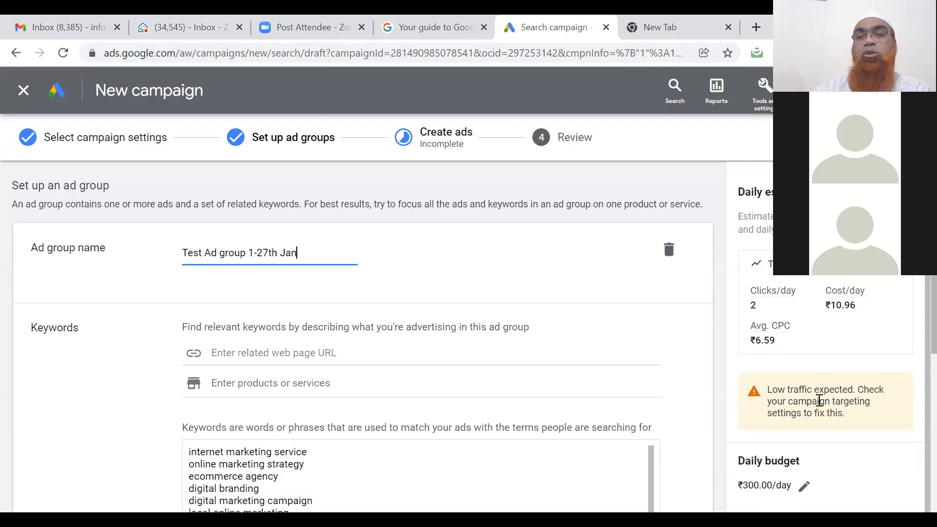
{"action": "right_click", "coordinate": [916, 356]}
{"action": "left_click", "coordinate": [915, 411]}
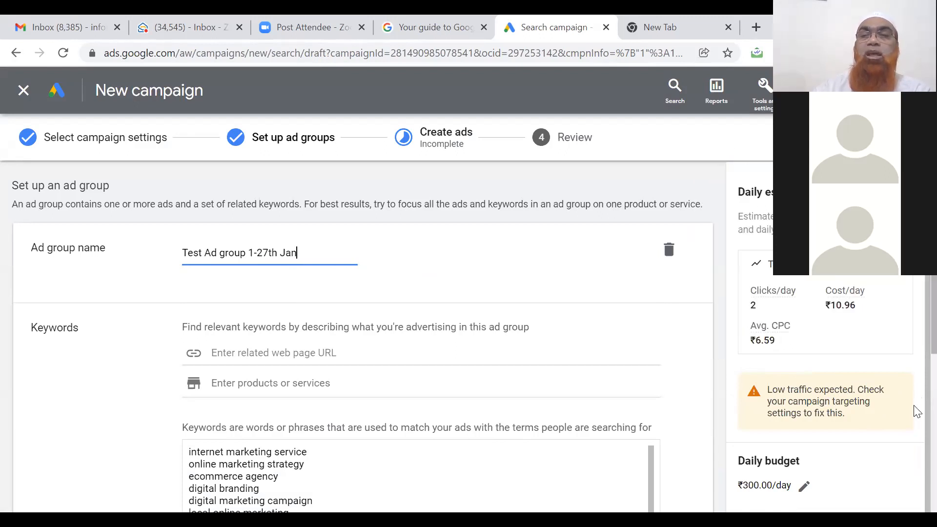
{"action": "right_click", "coordinate": [916, 445]}
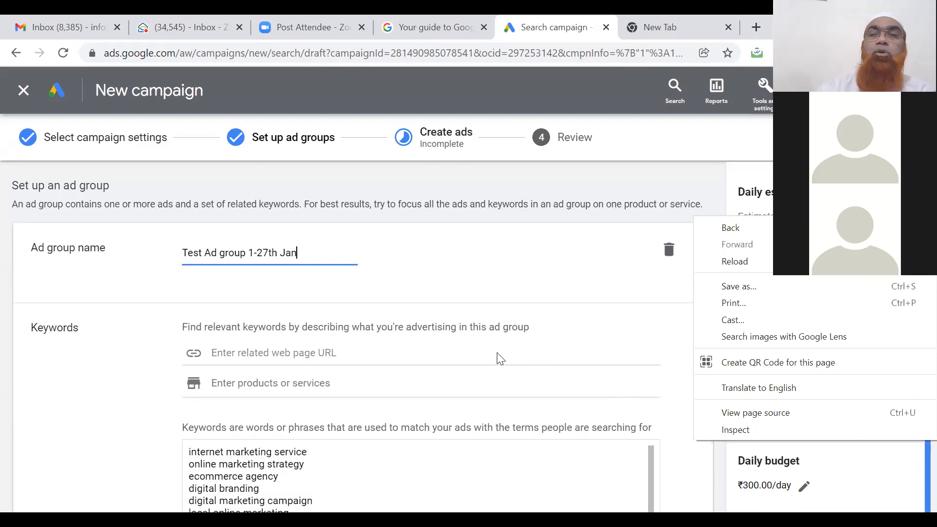
{"action": "left_click", "coordinate": [421, 349]}
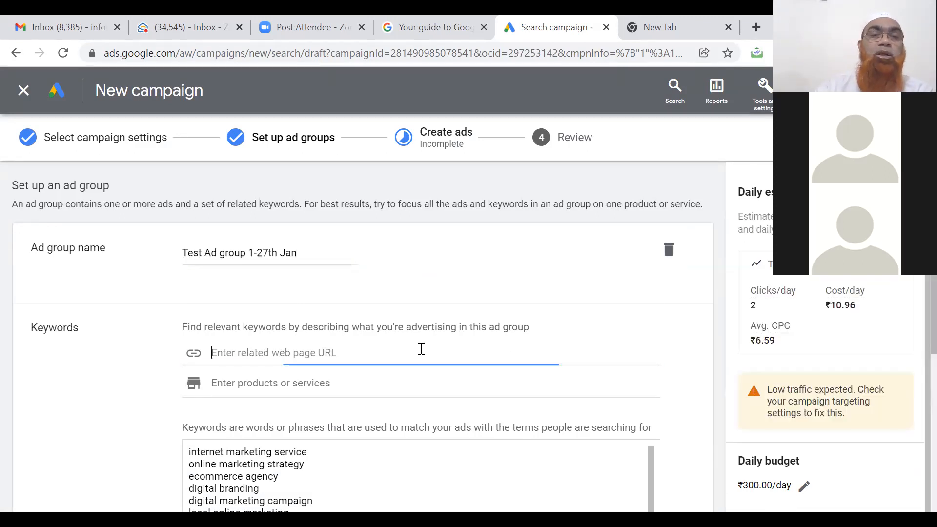
{"action": "type", "text": "di"}
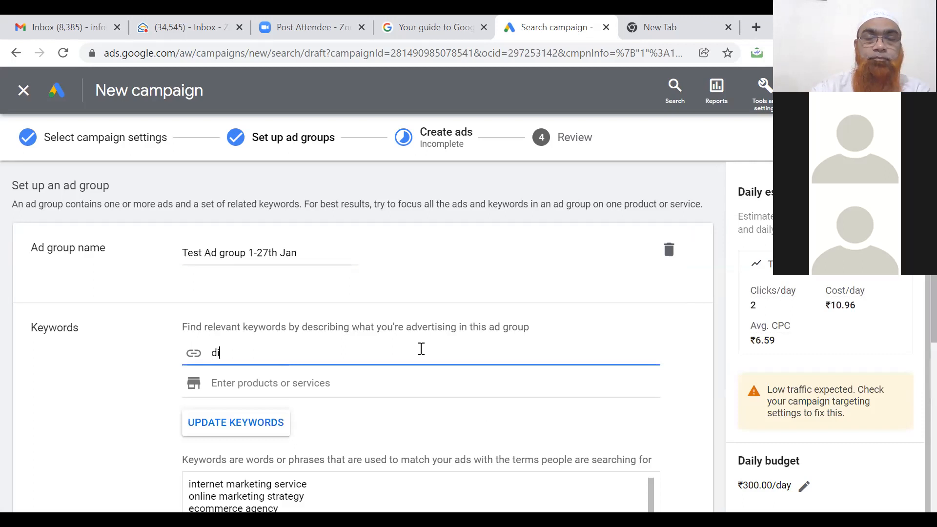
{"action": "type", "text": "gitoze."}
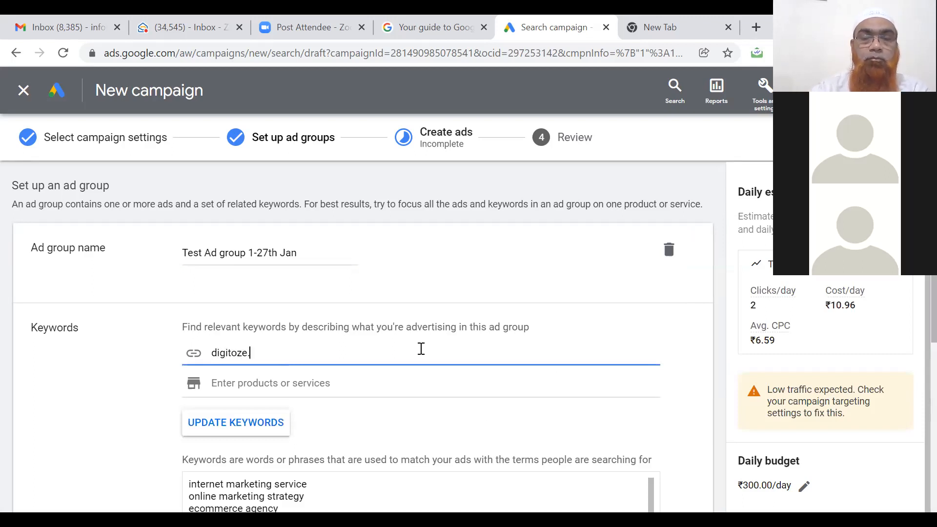
{"action": "type", "text": "business.com"}
{"action": "key", "text": "BackSpace"}
{"action": "key", "text": "BackSpace"}
{"action": "key", "text": "BackSpace"}
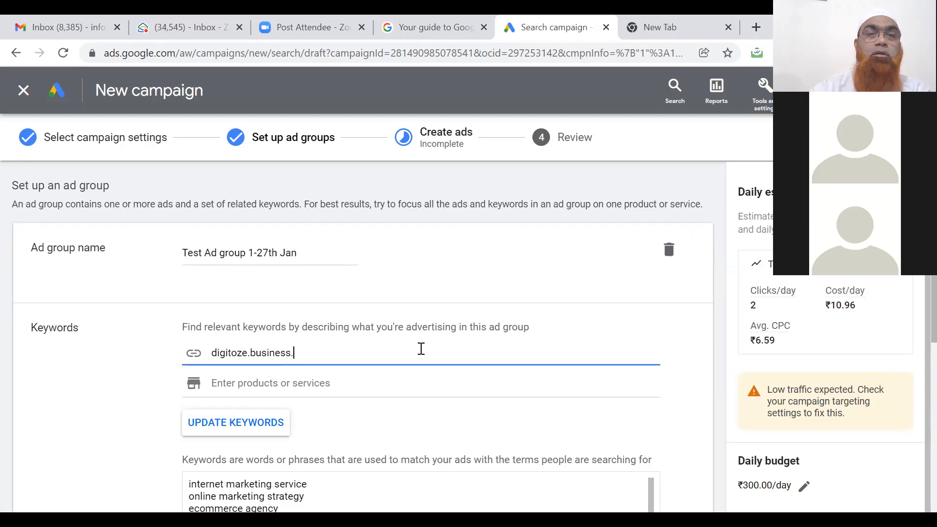
{"action": "type", "text": "site"}
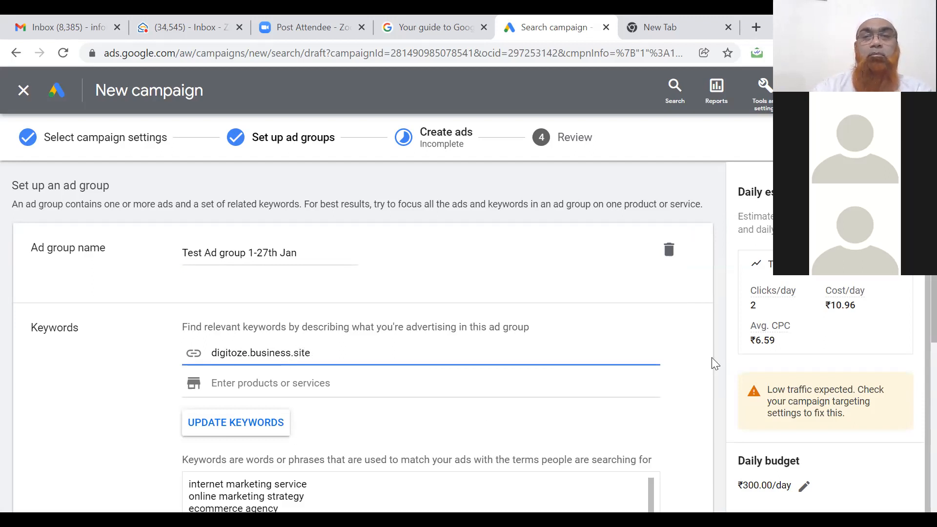
{"action": "left_click", "coordinate": [696, 378]}
Update keywords from the site and replace the current list with its suggestions.
{"action": "scroll", "coordinate": [696, 378], "scroll_direction": "down", "scroll_amount": 4}
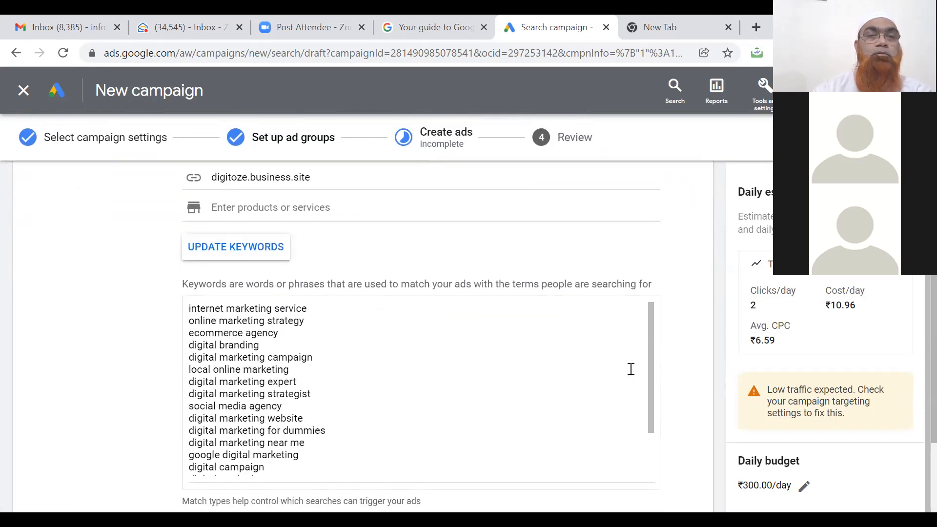
{"action": "scroll", "coordinate": [632, 369], "scroll_direction": "down", "scroll_amount": 1}
{"action": "left_click", "coordinate": [256, 233]}
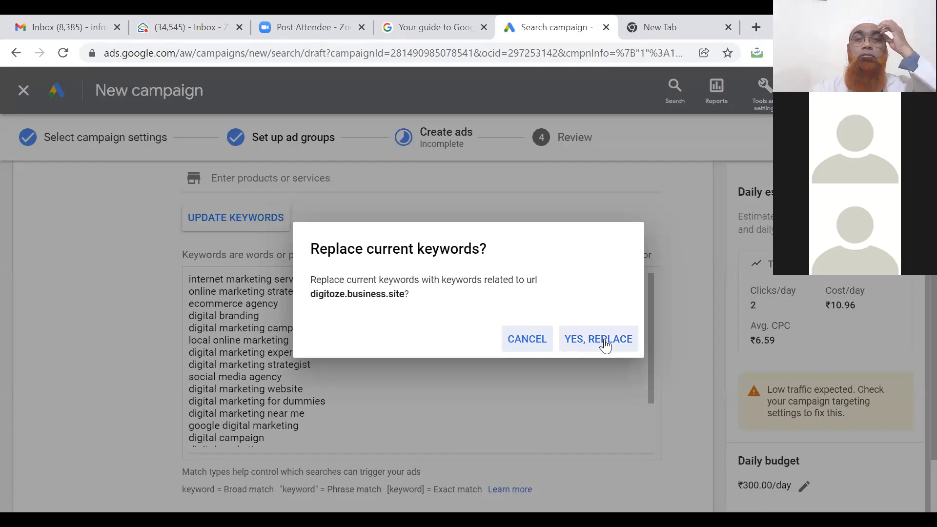
{"action": "left_click", "coordinate": [611, 342]}
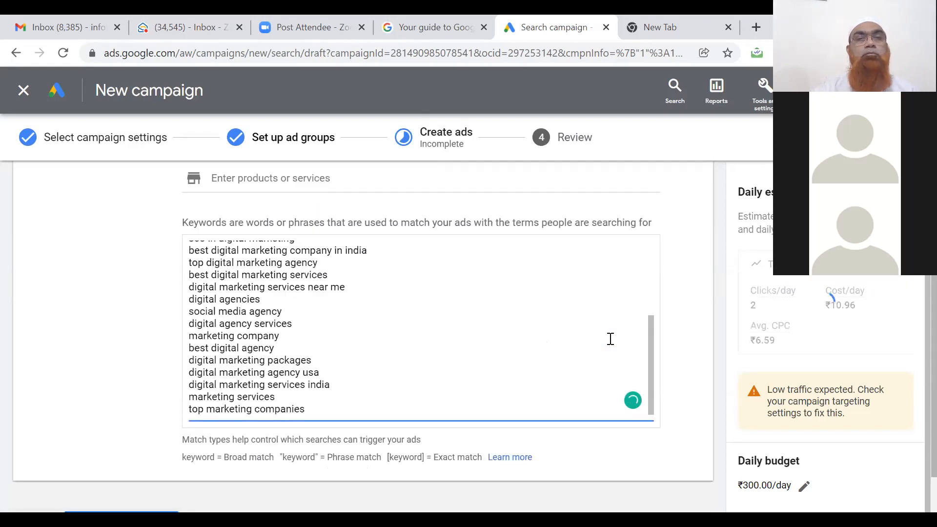
Edit the daily budget from ₹300.00 to ₹200.00 per day and save it.
{"action": "right_click", "coordinate": [650, 355]}
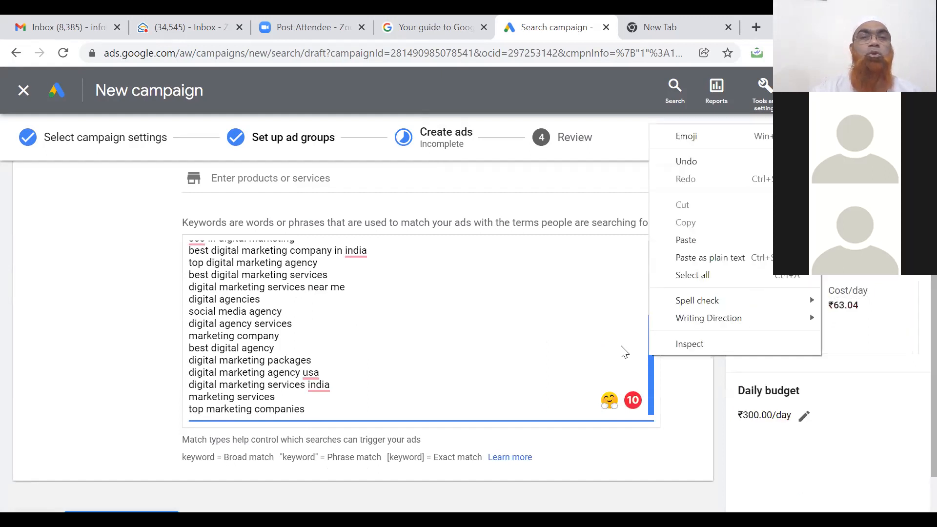
{"action": "left_click", "coordinate": [263, 270]}
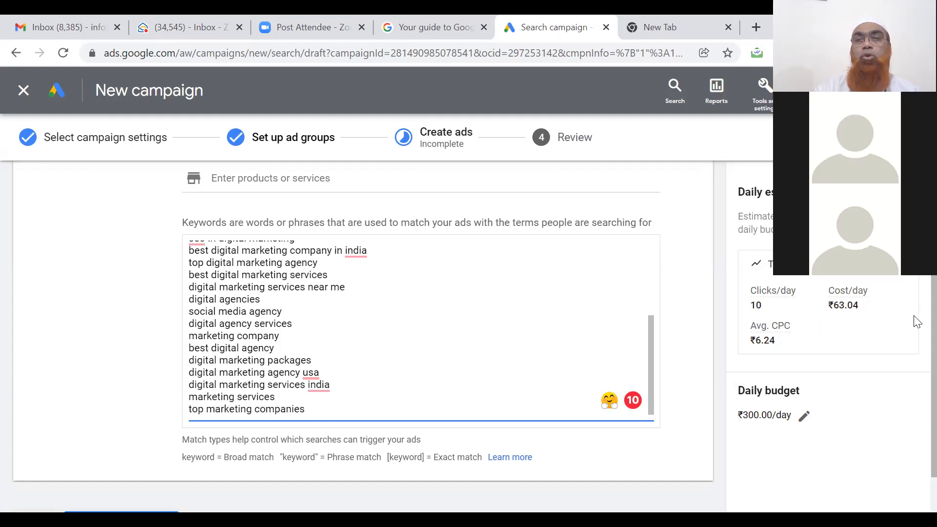
{"action": "scroll", "coordinate": [917, 334], "scroll_direction": "down", "scroll_amount": 2}
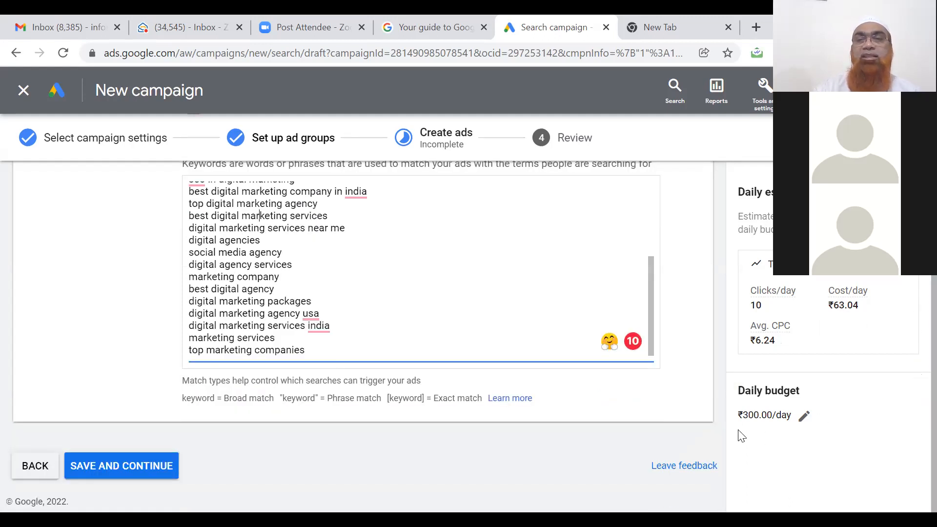
{"action": "left_click", "coordinate": [804, 418]}
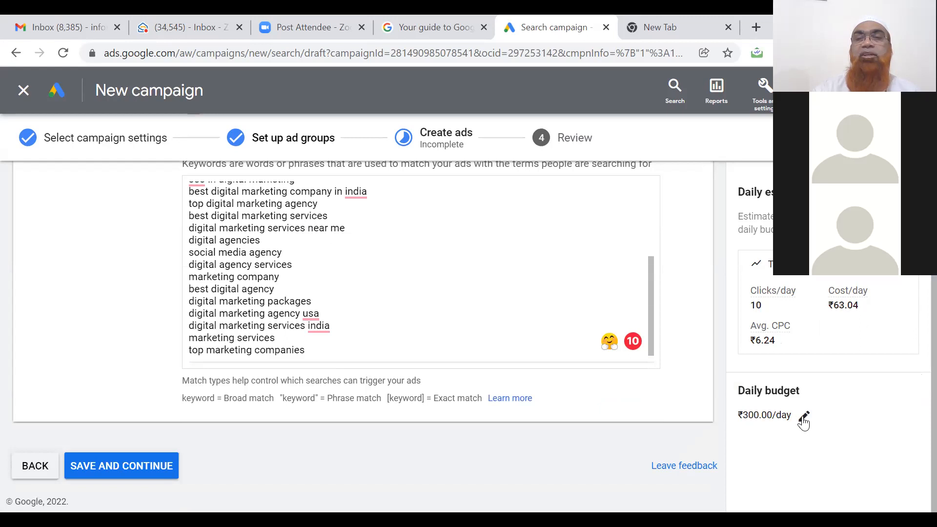
{"action": "left_click", "coordinate": [767, 414]}
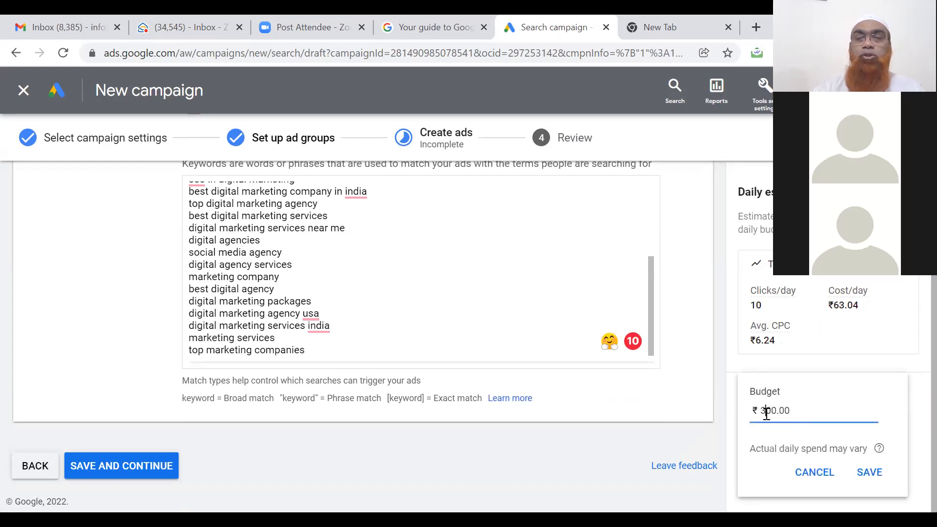
{"action": "key", "text": "BackSpace"}
{"action": "type", "text": "2"}
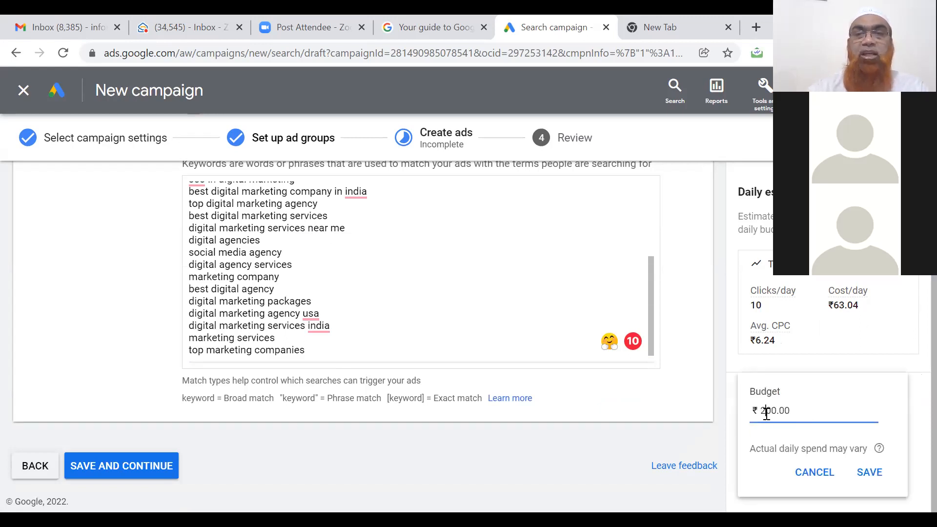
{"action": "left_click", "coordinate": [838, 403]}
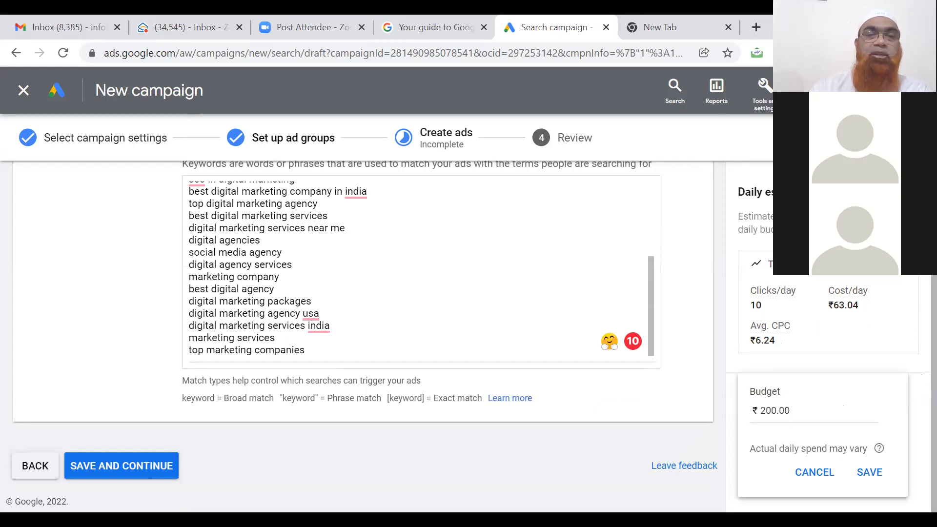
{"action": "left_click", "coordinate": [873, 472]}
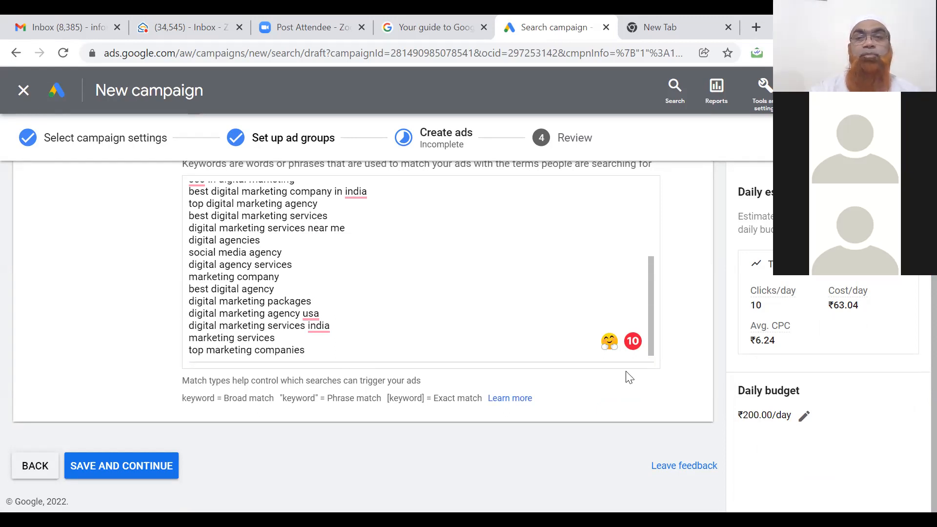
Delete the 'marketing services' and 'top marketing companies' keywords from the ad group's list.
{"action": "left_click_drag", "start_coordinate": [652, 304], "coordinate": [652, 221]}
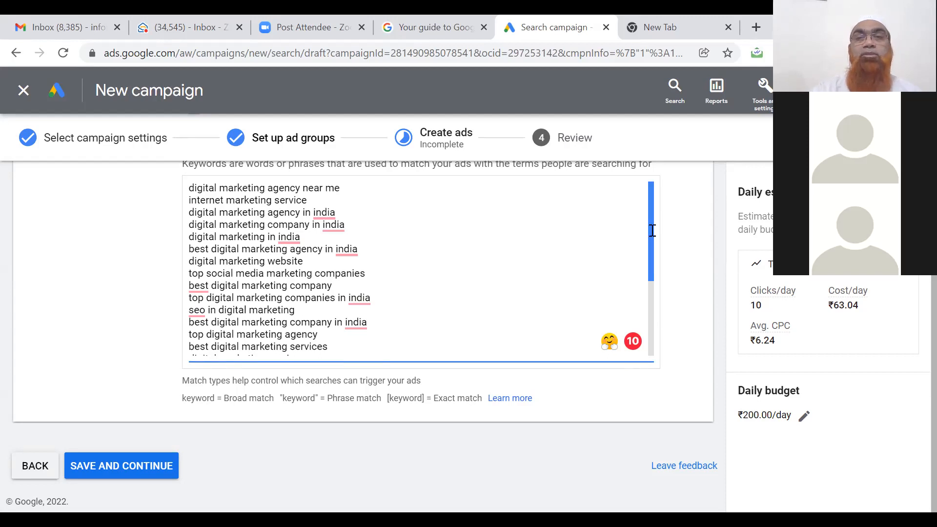
{"action": "left_click_drag", "start_coordinate": [652, 230], "coordinate": [665, 309]}
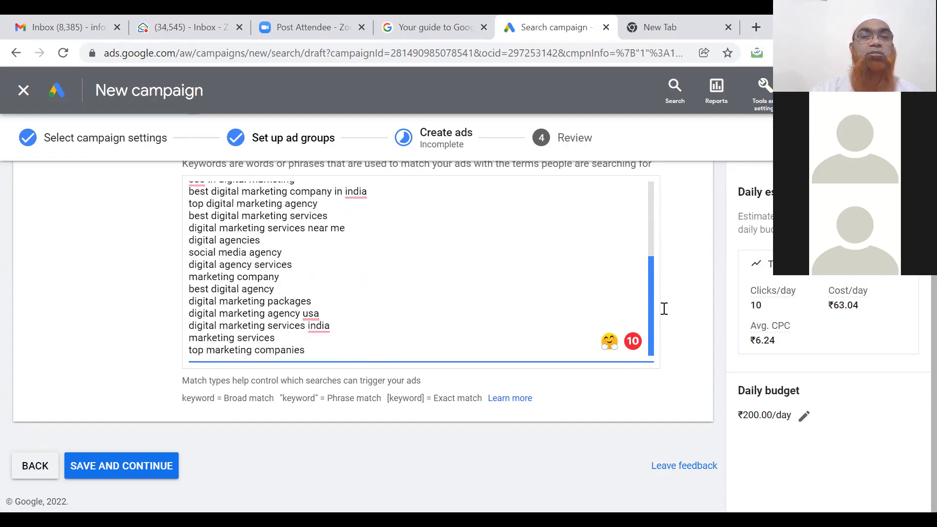
{"action": "double_click", "coordinate": [277, 338]}
{"action": "triple_click", "coordinate": [277, 339]}
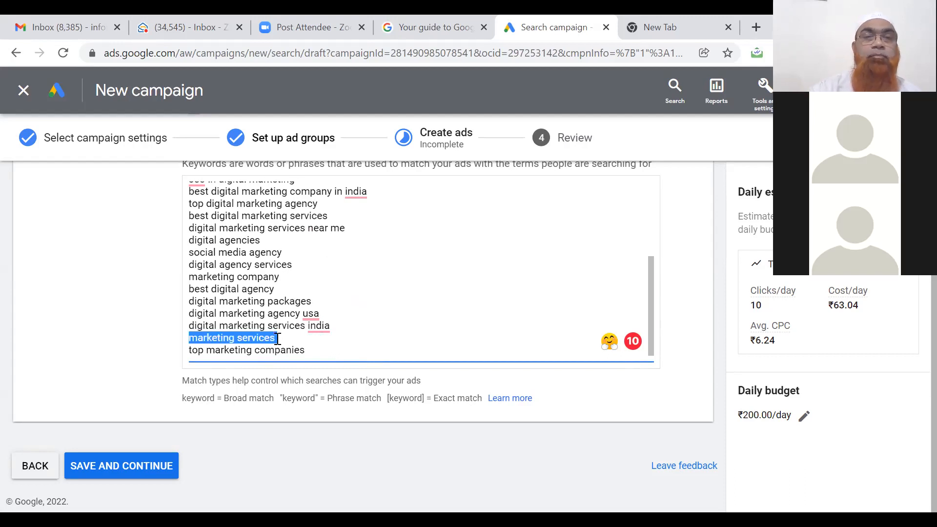
{"action": "key", "text": "BackSpace"}
{"action": "triple_click", "coordinate": [316, 350]}
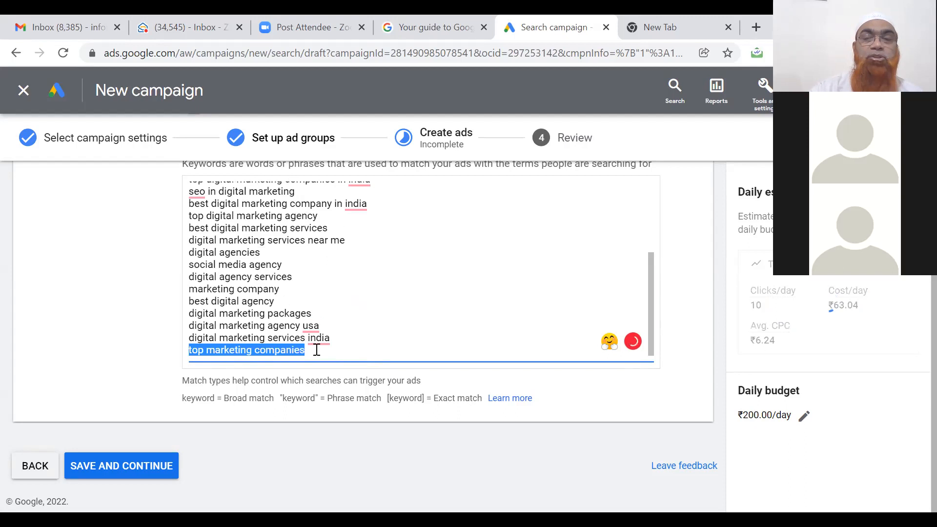
{"action": "key", "text": "BackSpace"}
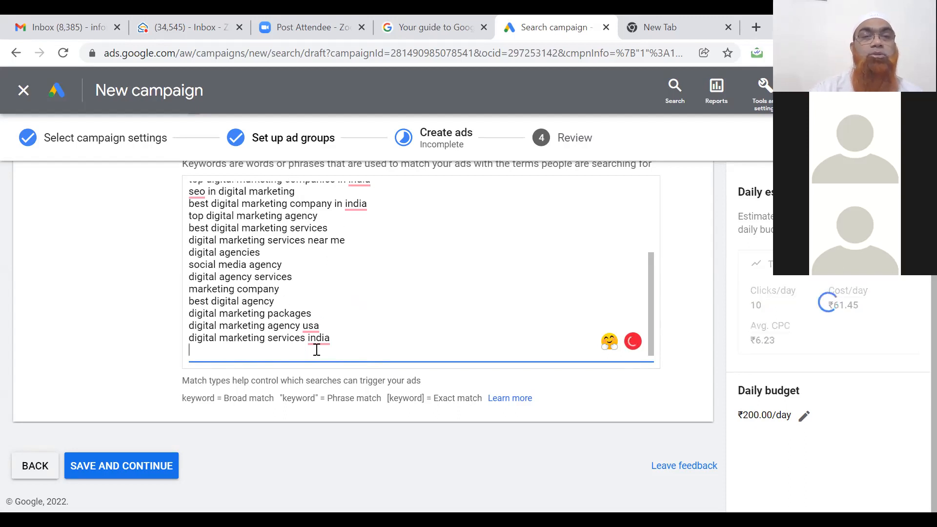
Remove the 'marketing company' keyword and finish editing the keyword list.
{"action": "key", "text": "Up"}
{"action": "key", "text": "Up"}
{"action": "key", "text": "Up"}
{"action": "key", "text": "Up"}
{"action": "key", "text": "Up"}
{"action": "key", "text": "Delete"}
{"action": "key", "text": "Delete"}
{"action": "key", "text": "Delete"}
{"action": "key", "text": "Delete"}
{"action": "key", "text": "Delete"}
{"action": "key", "text": "Delete"}
{"action": "key", "text": "Delete"}
{"action": "key", "text": "Delete"}
{"action": "key", "text": "Delete"}
{"action": "key", "text": "Delete"}
{"action": "key", "text": "Delete"}
{"action": "key", "text": "Delete"}
{"action": "key", "text": "Delete"}
{"action": "key", "text": "Delete"}
{"action": "key", "text": "Delete"}
{"action": "key", "text": "Delete"}
{"action": "key", "text": "Delete"}
{"action": "key", "text": "Delete"}
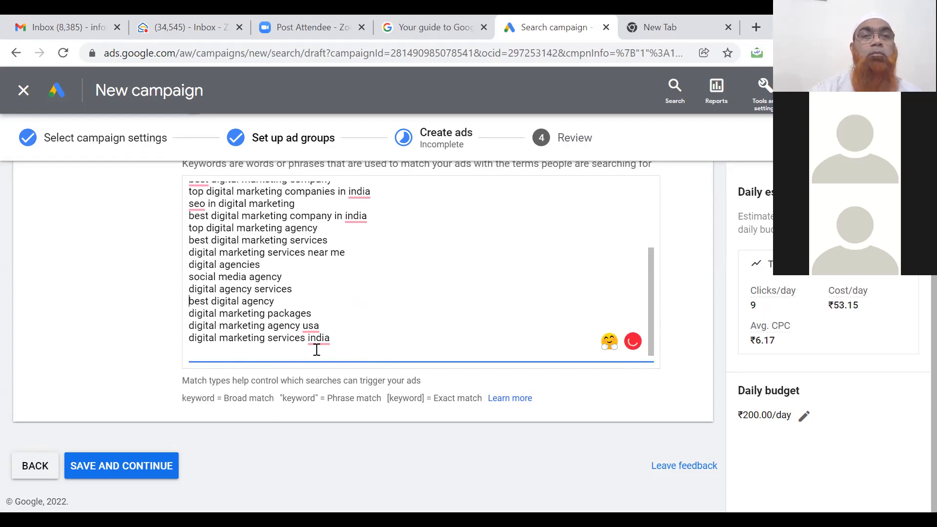
{"action": "key", "text": "Up"}
{"action": "key", "text": "Up"}
{"action": "key", "text": "Up"}
{"action": "key", "text": "Up"}
{"action": "key", "text": "Up"}
{"action": "key", "text": "Up"}
{"action": "key", "text": "Up"}
{"action": "key", "text": "Up"}
{"action": "key", "text": "Up"}
{"action": "key", "text": "Up"}
{"action": "key", "text": "Up"}
{"action": "key", "text": "Up"}
{"action": "key", "text": "Up"}
{"action": "key", "text": "Up"}
{"action": "key", "text": "Up"}
{"action": "key", "text": "Up"}
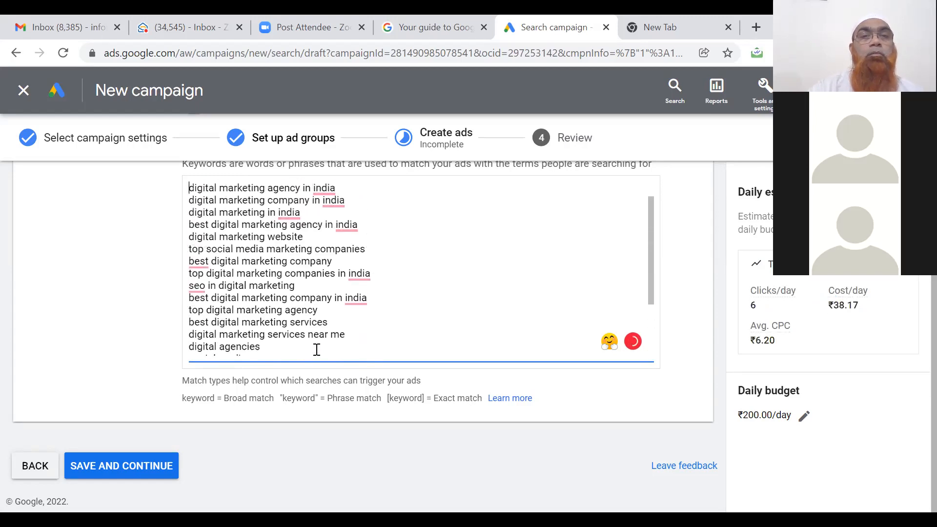
{"action": "key", "text": "Up"}
{"action": "key", "text": "Up"}
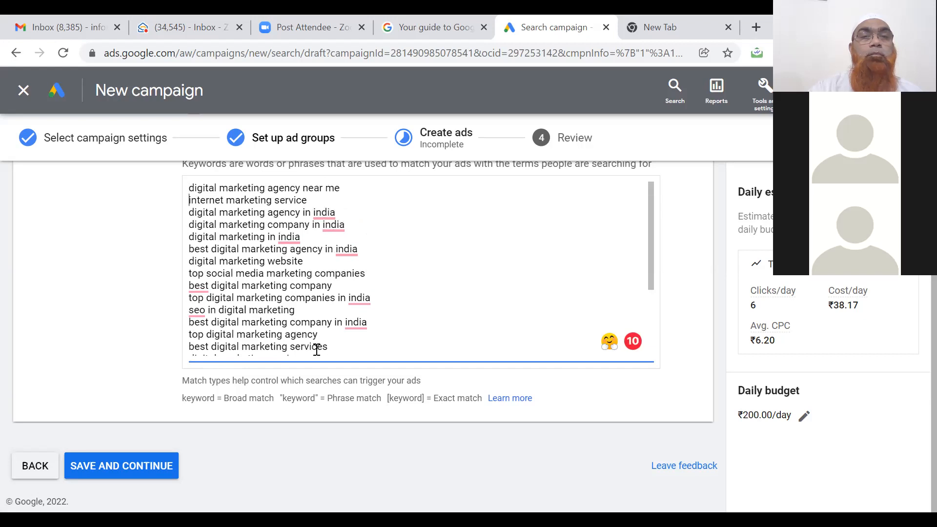
{"action": "key", "text": "Down"}
{"action": "key", "text": "Down"}
{"action": "key", "text": "Down"}
{"action": "key", "text": "Down"}
{"action": "key", "text": "Down"}
{"action": "key", "text": "Down"}
{"action": "key", "text": "Down"}
{"action": "key", "text": "Down"}
{"action": "key", "text": "Down"}
{"action": "key", "text": "Down"}
{"action": "key", "text": "Down"}
{"action": "key", "text": "Down"}
{"action": "key", "text": "Down"}
{"action": "key", "text": "Down"}
{"action": "key", "text": "Down"}
{"action": "key", "text": "Down"}
{"action": "key", "text": "Down"}
{"action": "key", "text": "Down"}
{"action": "key", "text": "Down"}
{"action": "key", "text": "Down"}
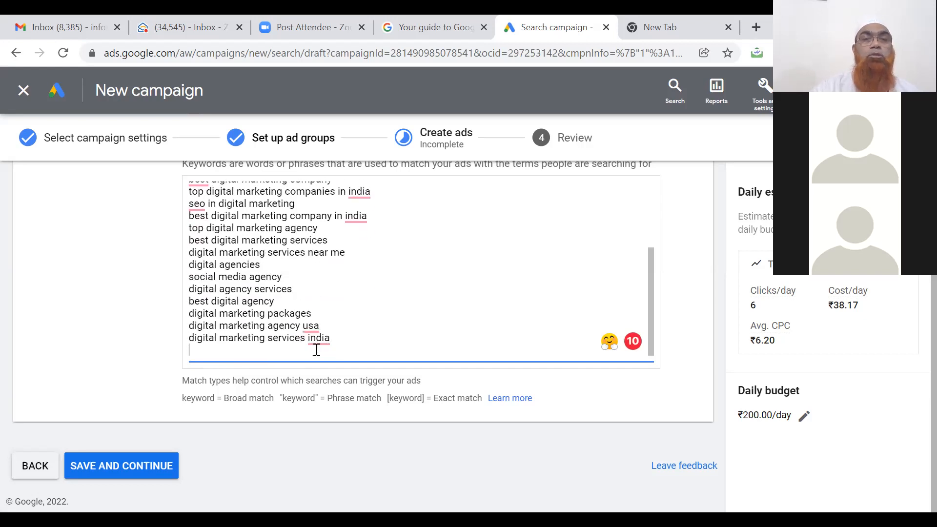
{"action": "left_click", "coordinate": [656, 400]}
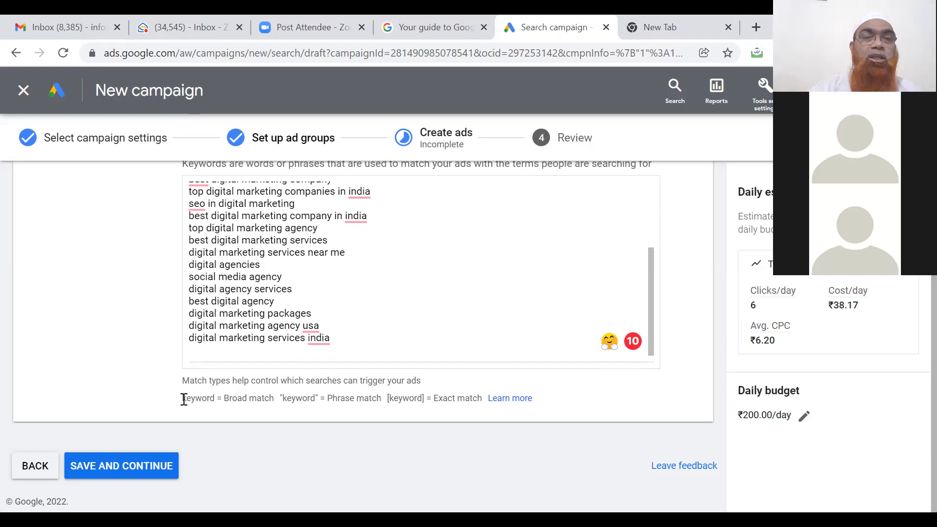
{"action": "left_click_drag", "start_coordinate": [184, 400], "coordinate": [482, 402]}
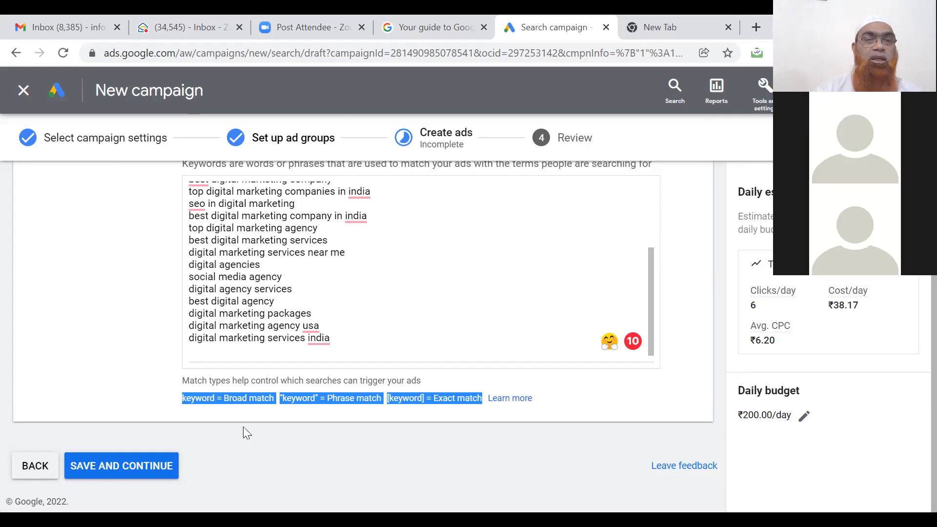
Save the ad group and move to the new call ad's Final URL field.
{"action": "left_click", "coordinate": [131, 468]}
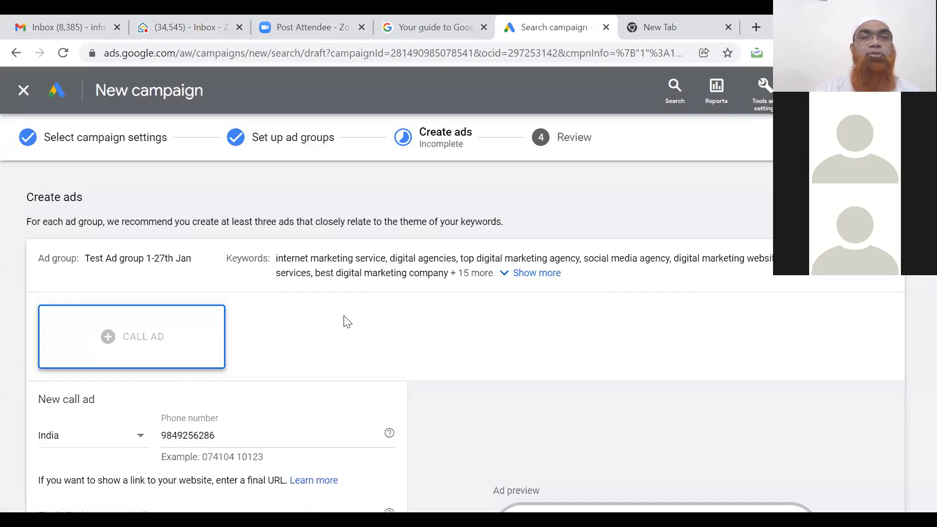
{"action": "scroll", "coordinate": [346, 323], "scroll_direction": "down", "scroll_amount": 3}
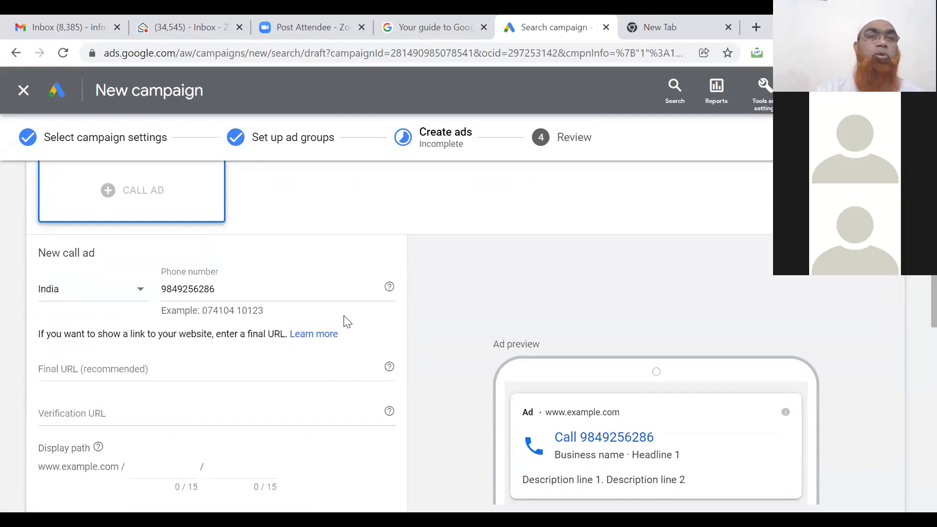
{"action": "scroll", "coordinate": [347, 323], "scroll_direction": "down", "scroll_amount": 1}
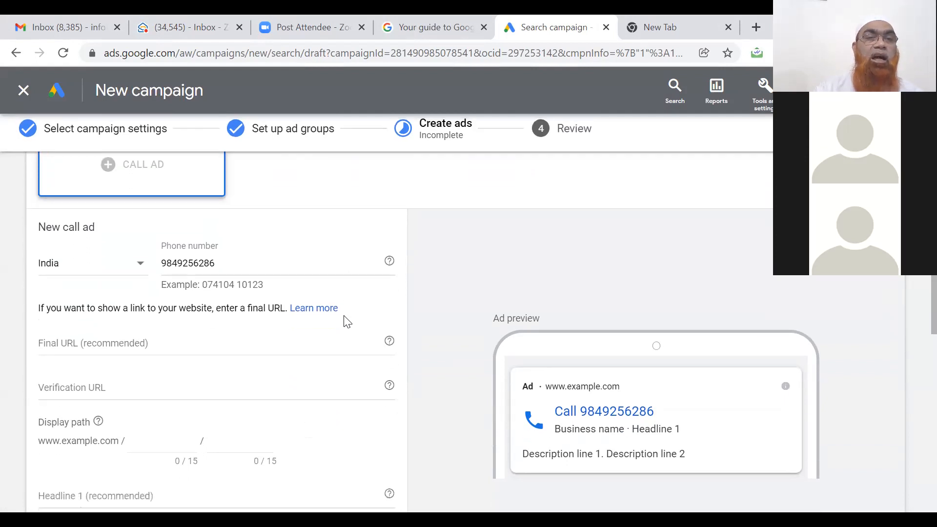
{"action": "left_click", "coordinate": [222, 338]}
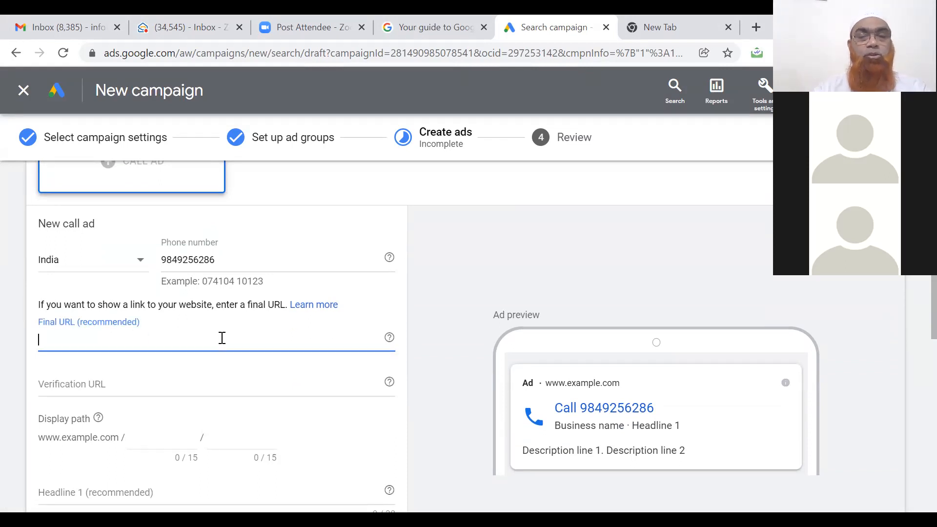
{"action": "type", "text": "digito"}
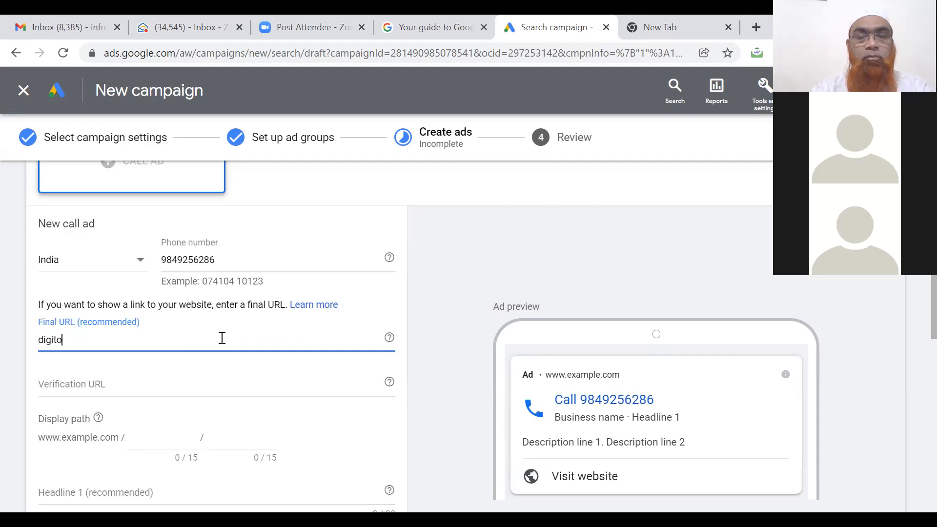
{"action": "type", "text": "ze."}
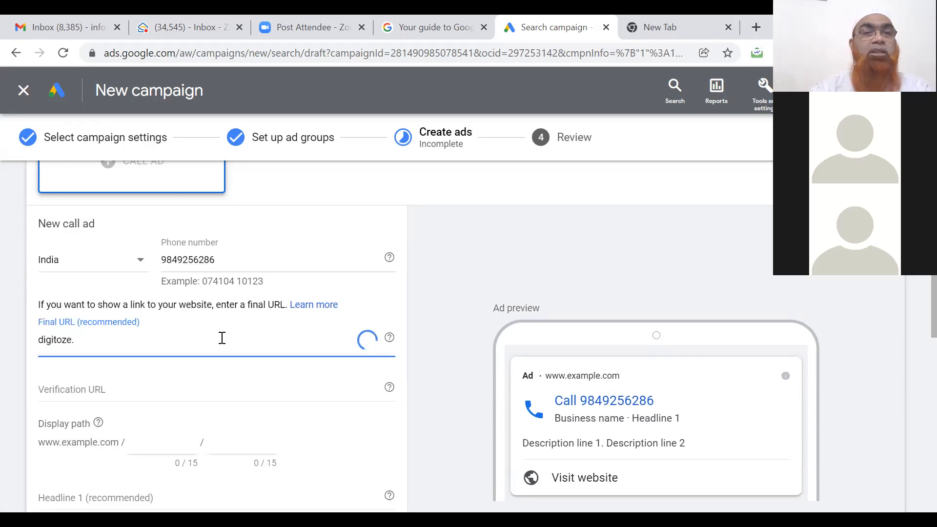
{"action": "type", "text": "b"}
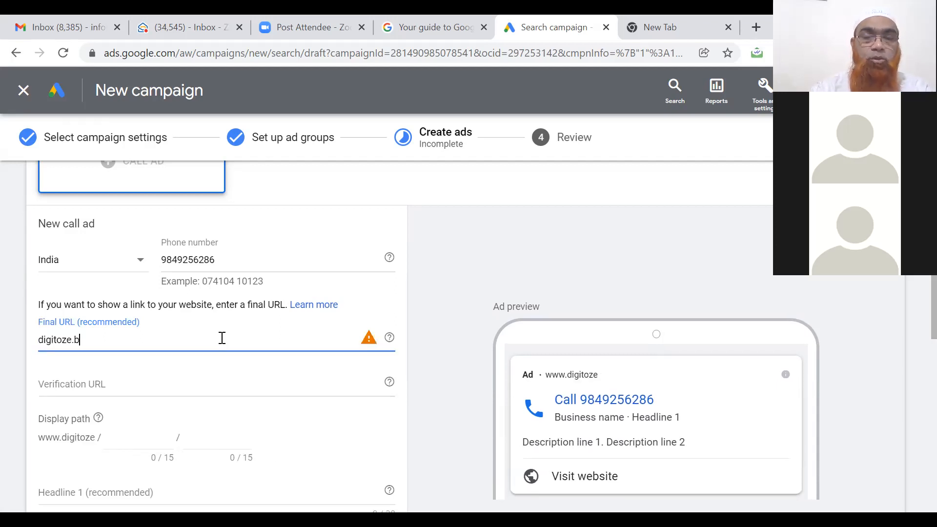
{"action": "type", "text": "usiness.site"}
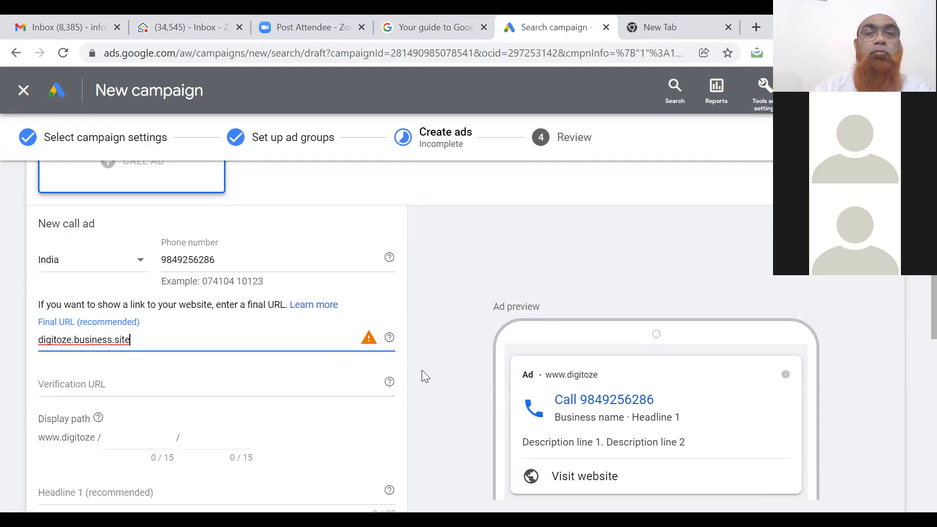
{"action": "left_click", "coordinate": [40, 340]}
{"action": "type", "text": "https:/"}
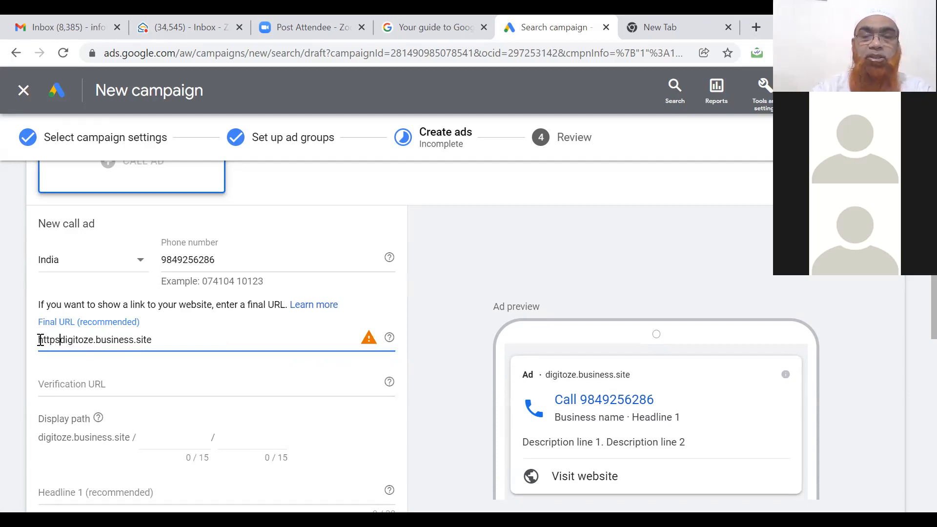
{"action": "type", "text": "/"}
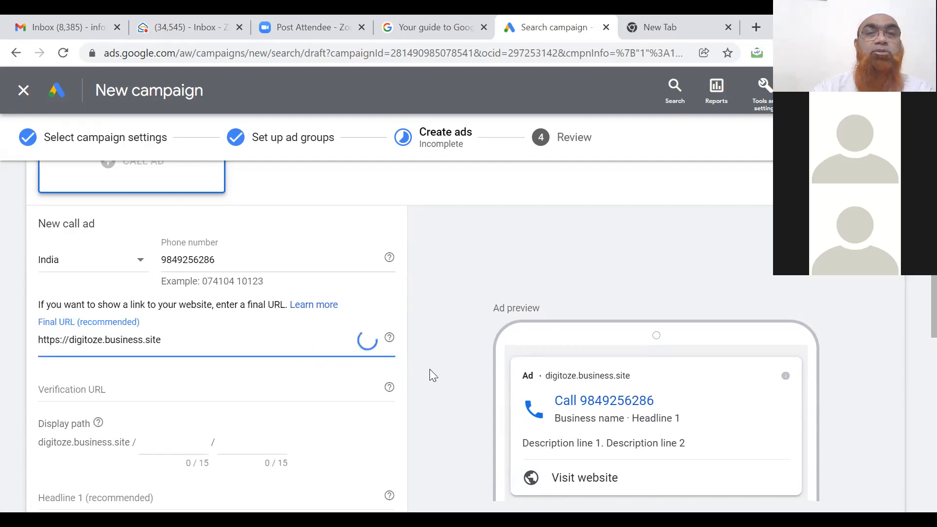
{"action": "left_click", "coordinate": [429, 375]}
{"action": "scroll", "coordinate": [430, 371], "scroll_direction": "down", "scroll_amount": 2}
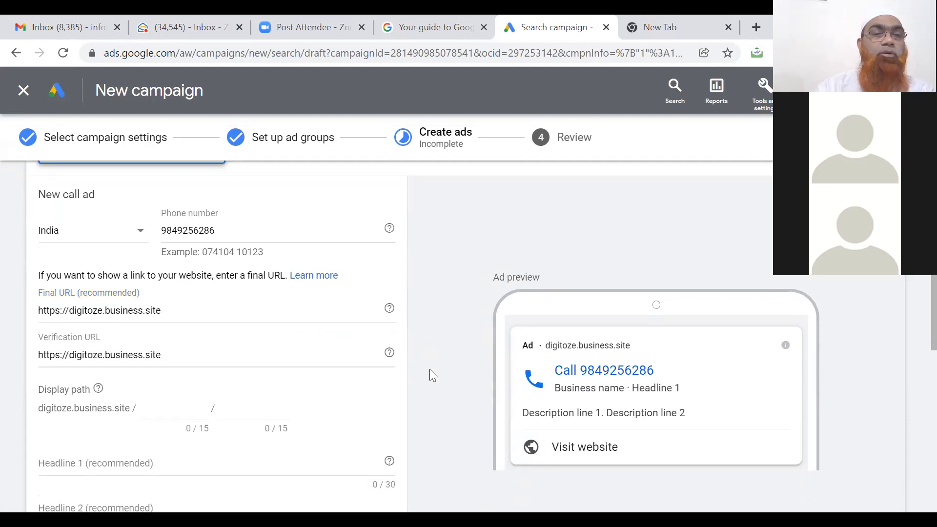
{"action": "scroll", "coordinate": [430, 370], "scroll_direction": "down", "scroll_amount": 1}
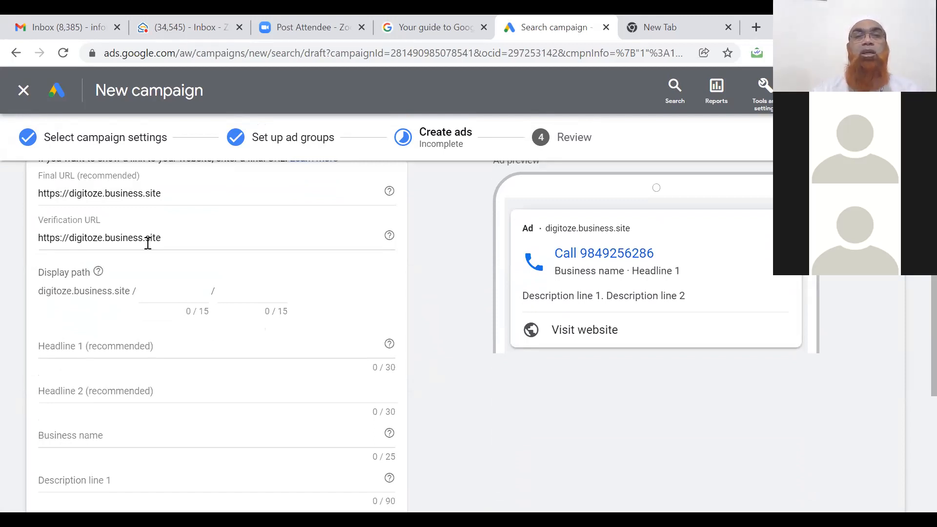
{"action": "left_click", "coordinate": [156, 291]}
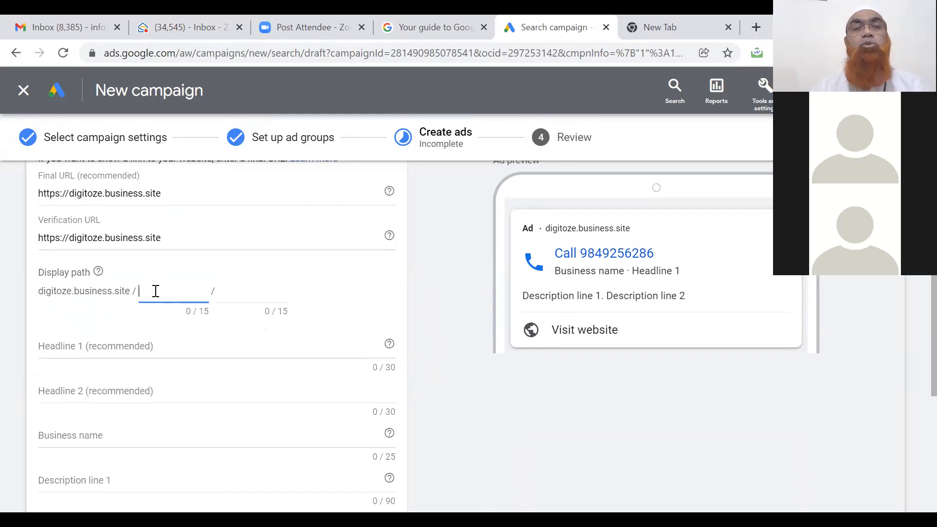
Set display paths to 'Digital-Media' and 'AgencyHyderabad', dropping the hyphen to fit 15 characters.
{"action": "type", "text": "Di"}
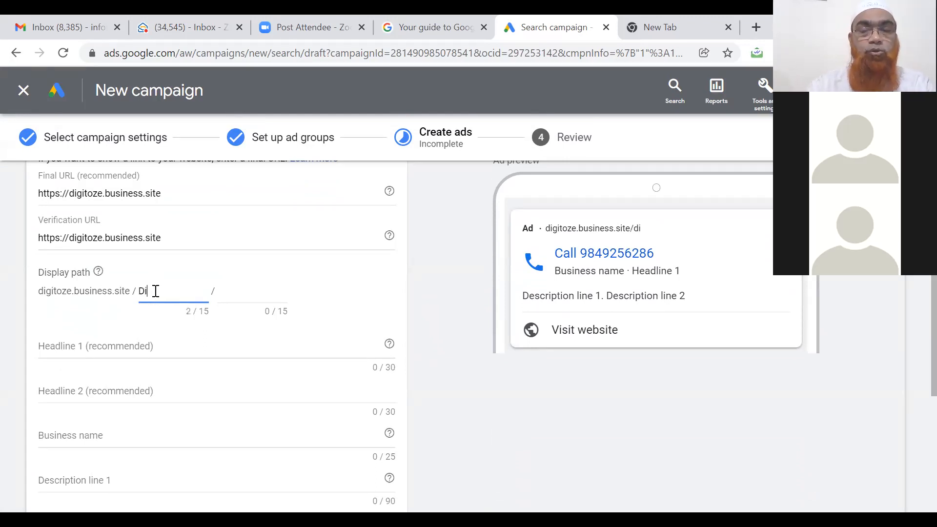
{"action": "type", "text": "gital-Media"}
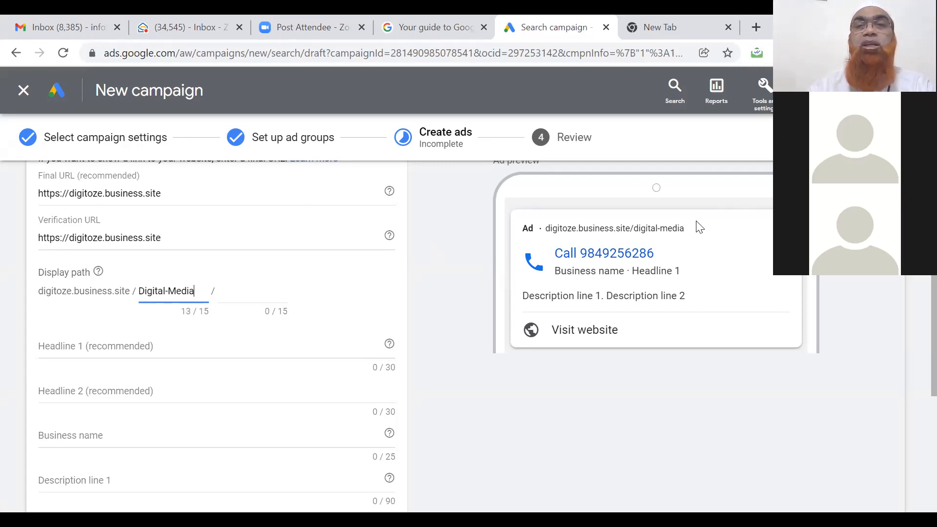
{"action": "left_click", "coordinate": [686, 236]}
{"action": "left_click_drag", "start_coordinate": [685, 236], "coordinate": [650, 232]}
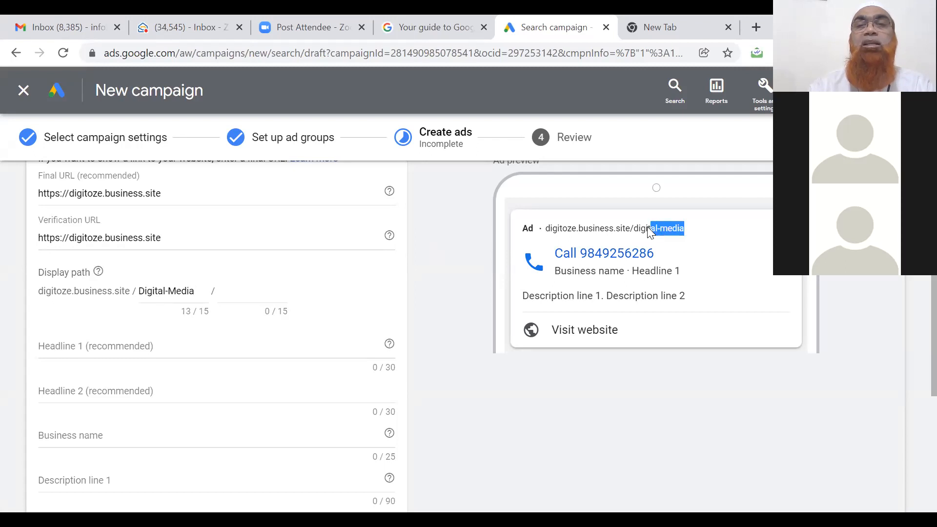
{"action": "left_click", "coordinate": [249, 293]}
{"action": "type", "text": "Age"}
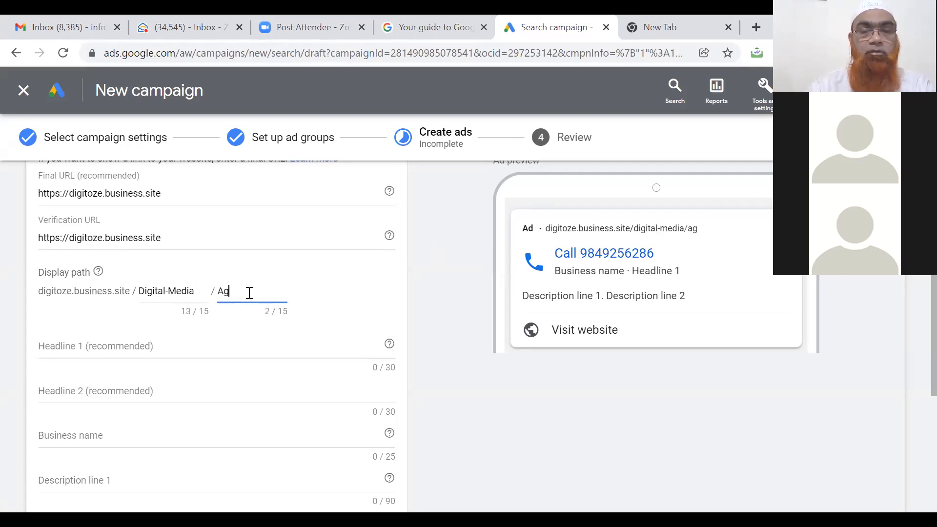
{"action": "key", "text": "BackSpace"}
{"action": "key", "text": "BackSpace"}
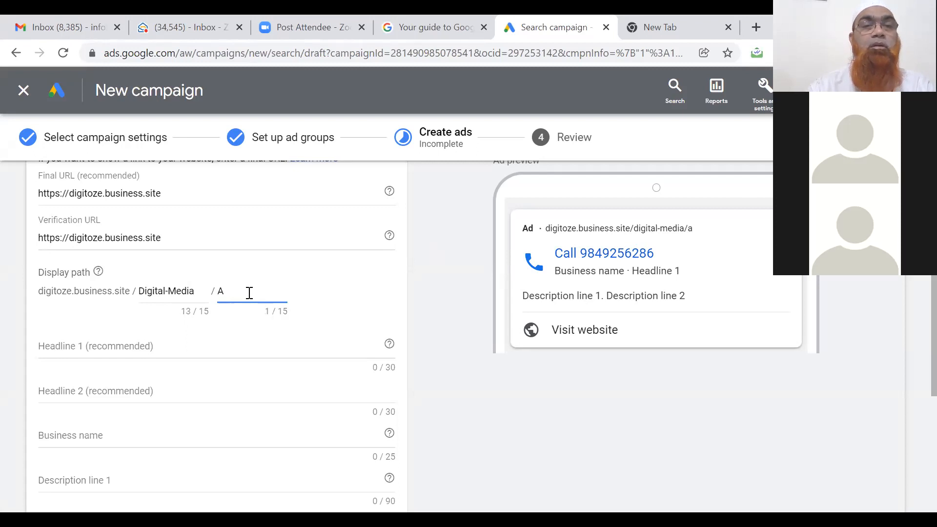
{"action": "type", "text": "gen"}
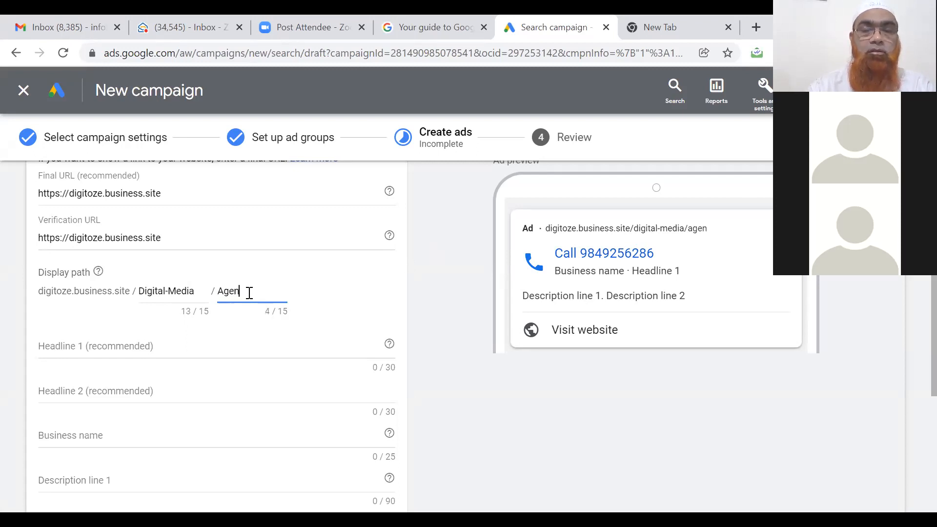
{"action": "type", "text": "cy-Hyderabad"}
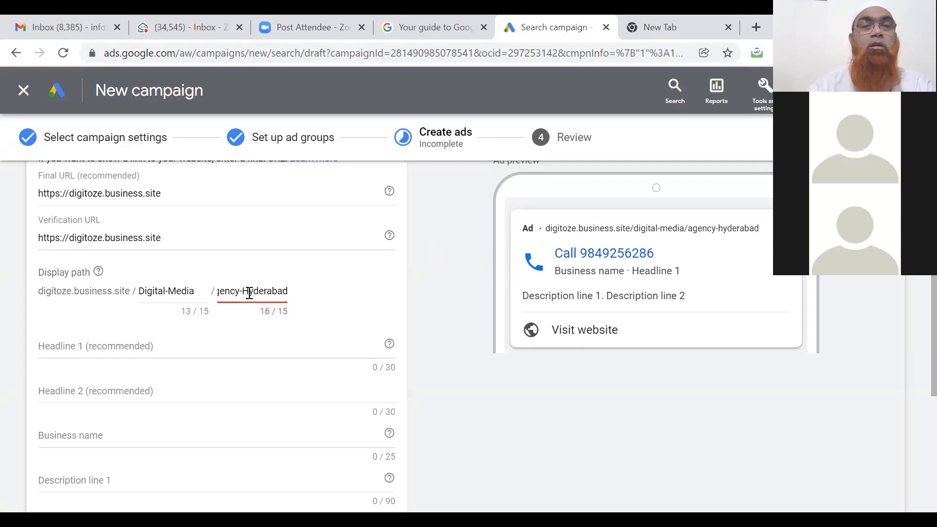
{"action": "left_click", "coordinate": [245, 291]}
{"action": "key", "text": "BackSpace"}
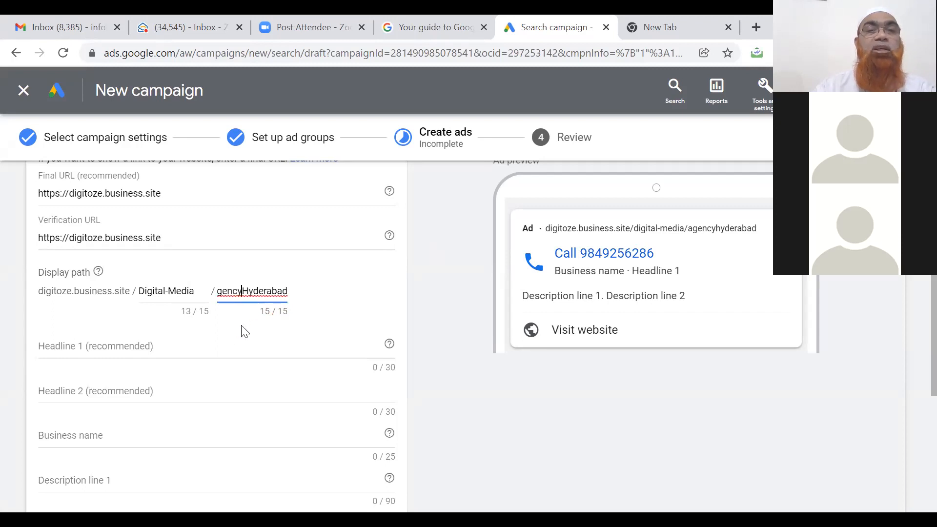
{"action": "left_click", "coordinate": [237, 340]}
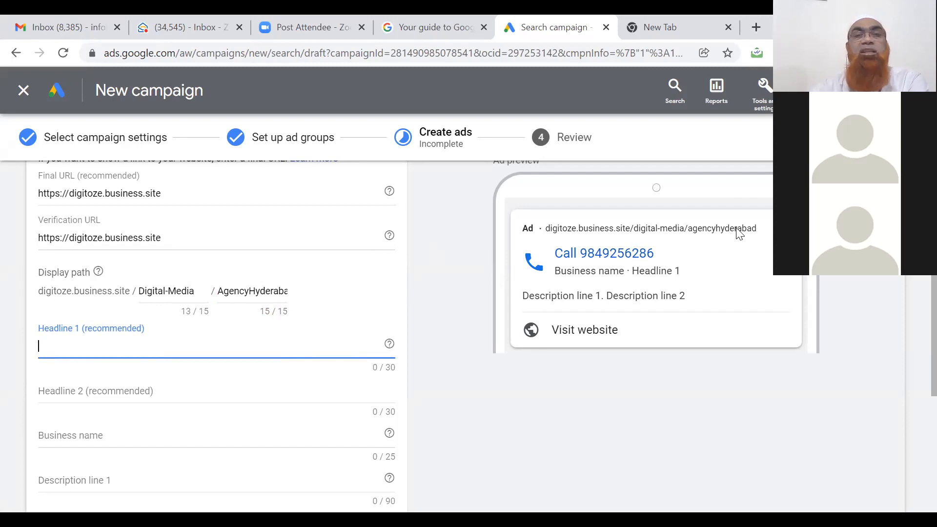
{"action": "left_click", "coordinate": [250, 292]}
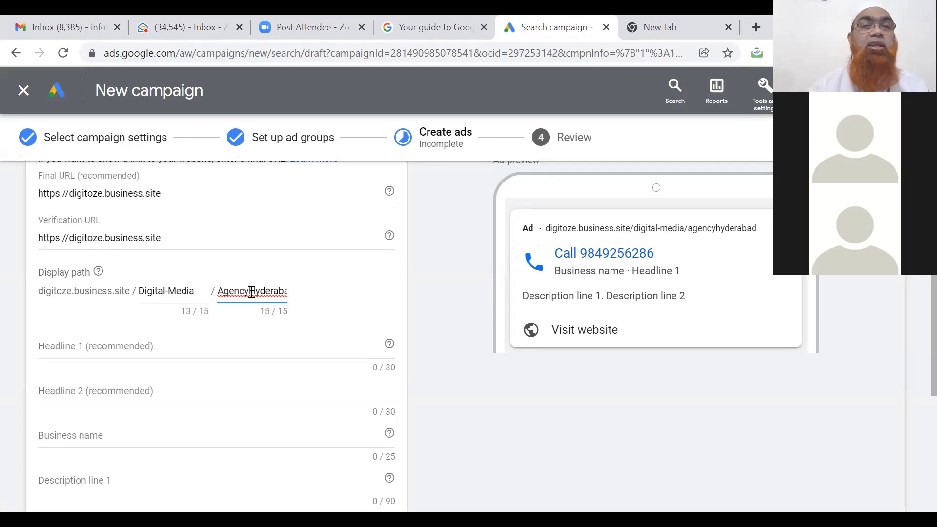
Fill in headlines 'Top Digital Marketing Agency' and 'Best Digital Marketing Company'.
{"action": "left_click", "coordinate": [153, 344]}
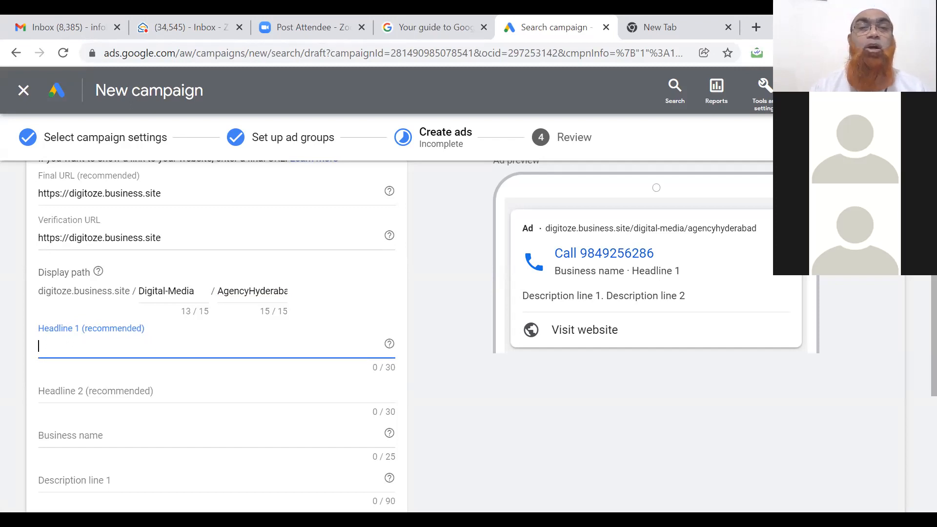
{"action": "type", "text": "Top Digital Marketing"}
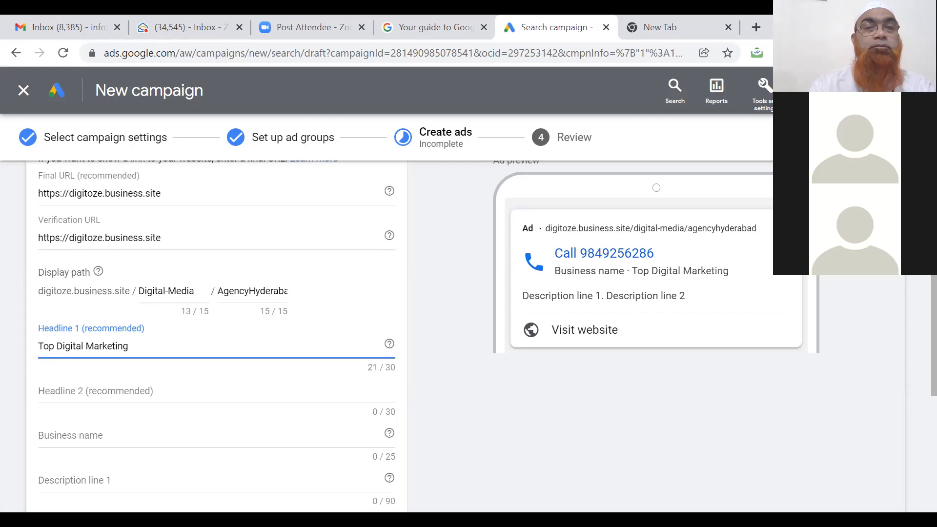
{"action": "type", "text": " Agency"}
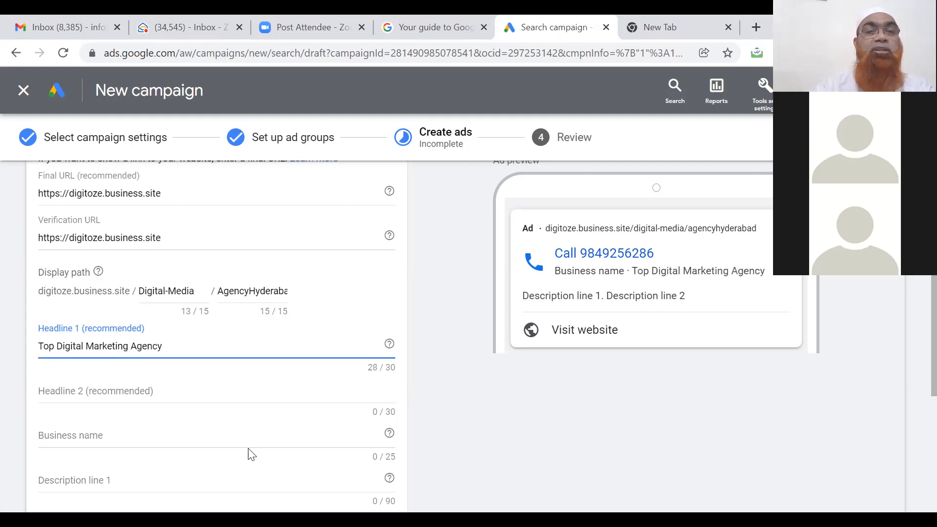
{"action": "left_click", "coordinate": [183, 394]}
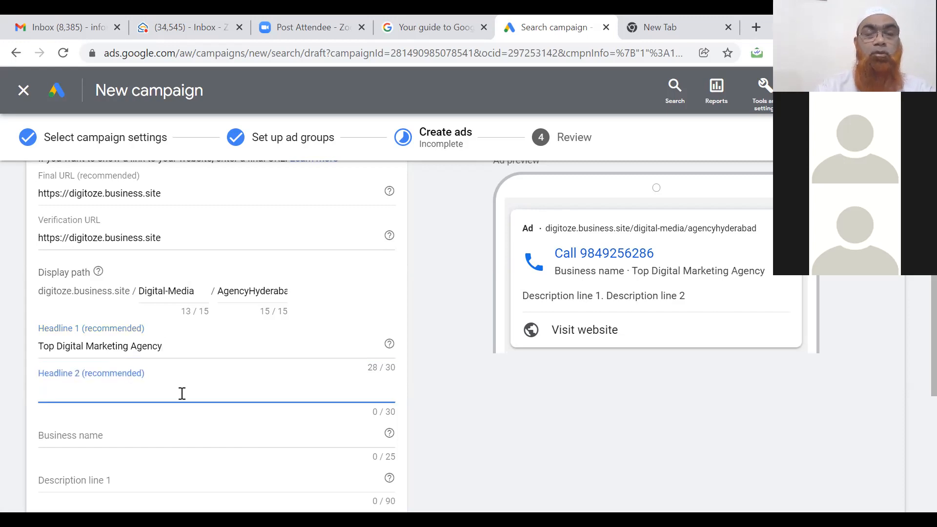
{"action": "type", "text": "Best "}
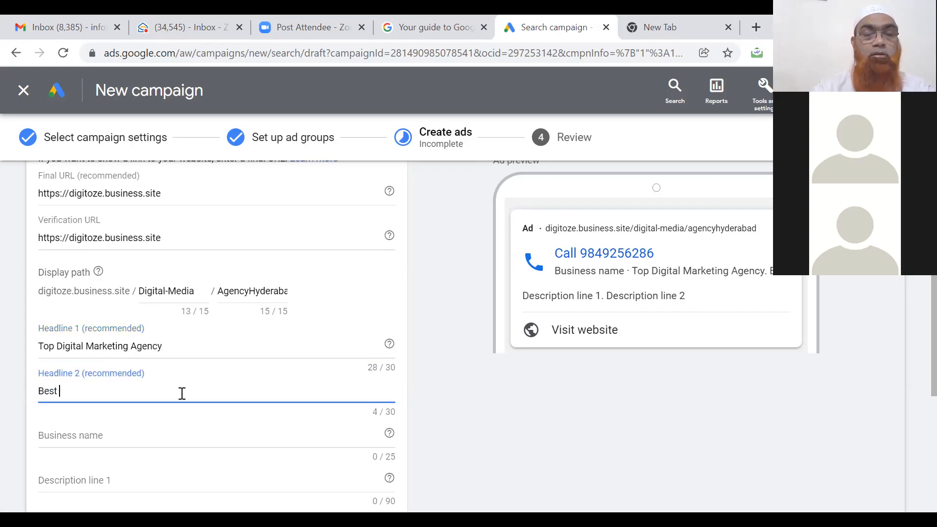
{"action": "type", "text": "Digita"}
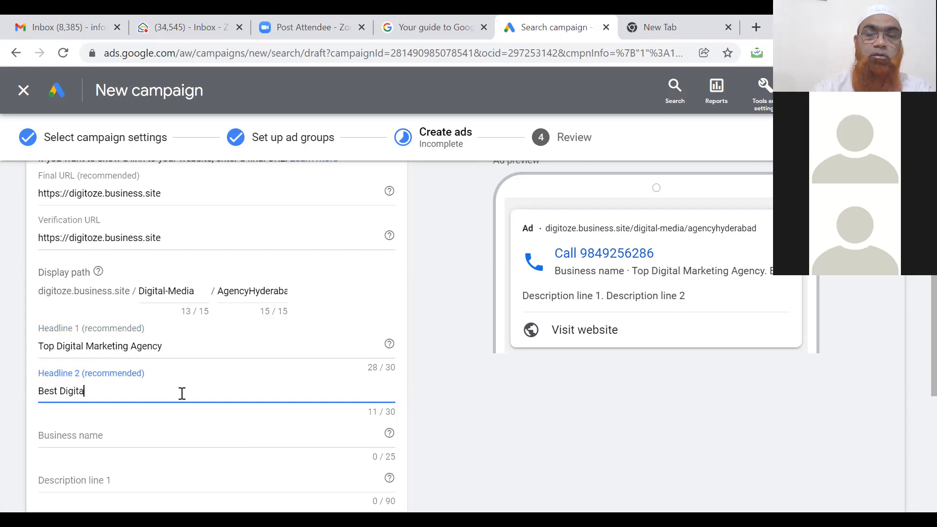
{"action": "type", "text": "l Marke"}
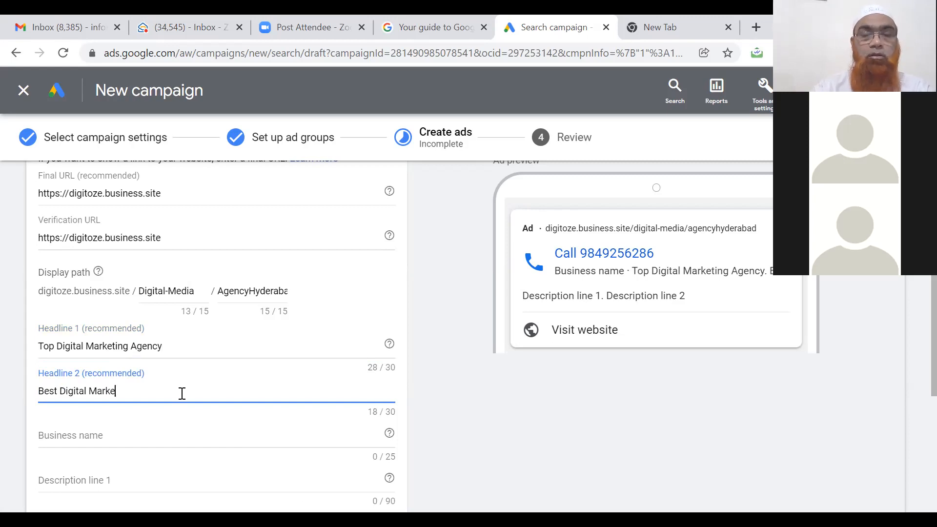
{"action": "type", "text": "ting Company"}
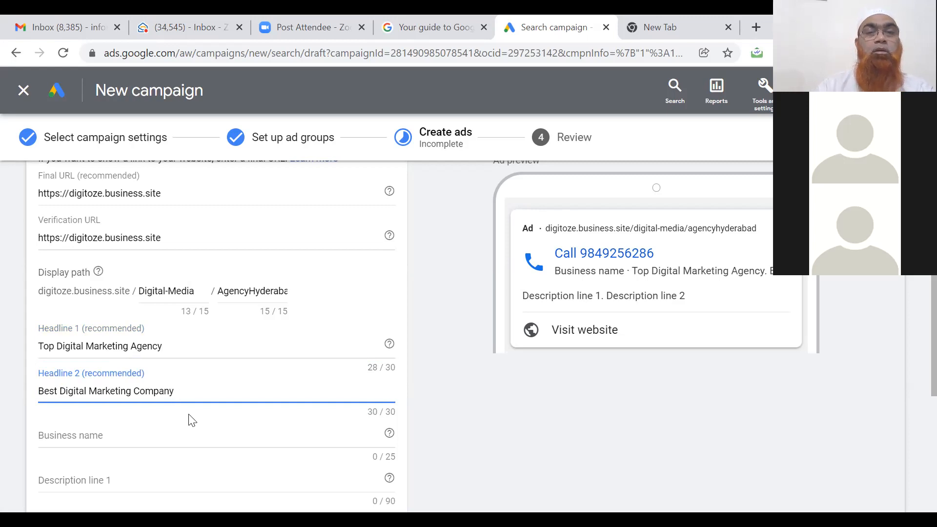
{"action": "left_click", "coordinate": [171, 438]}
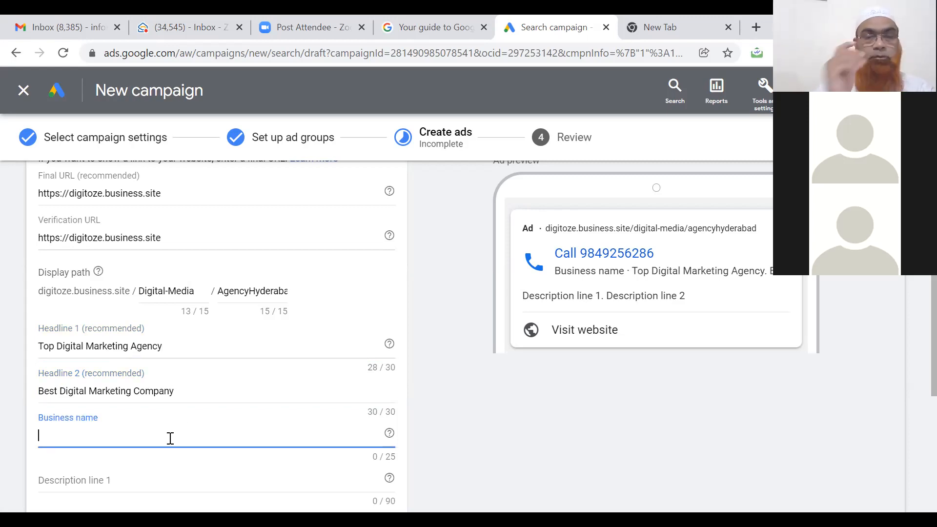
Replace the over-long business name with 'Digitoze Consulting HYD' (23/25 characters).
{"action": "type", "text": "#1"}
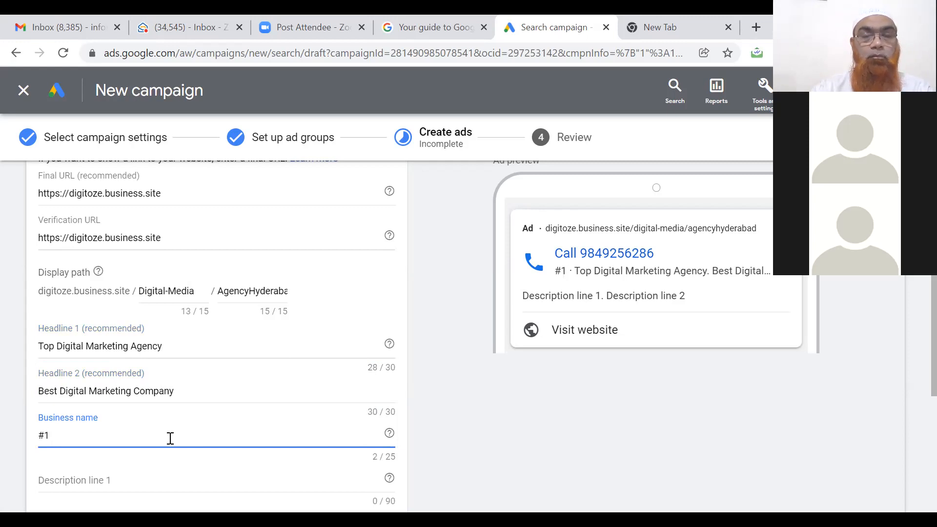
{"action": "type", "text": " Digita"}
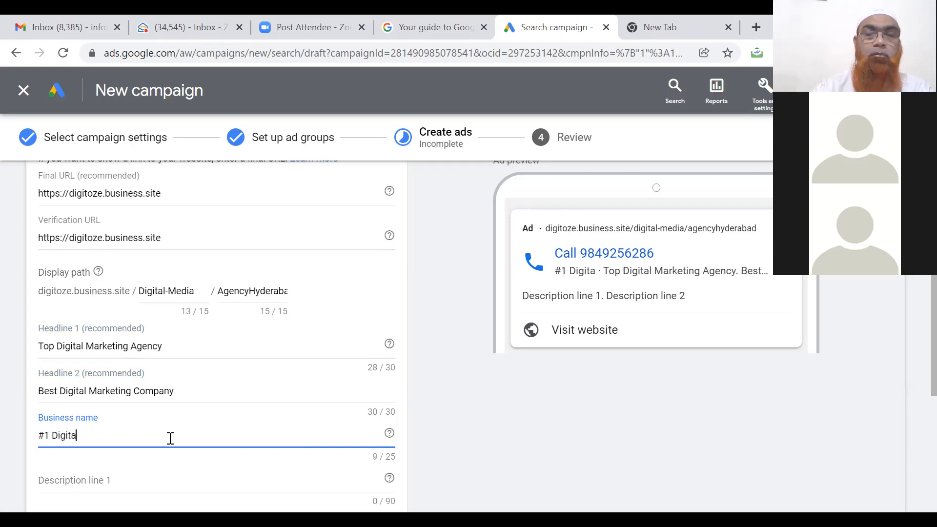
{"action": "type", "text": "l Agenc"}
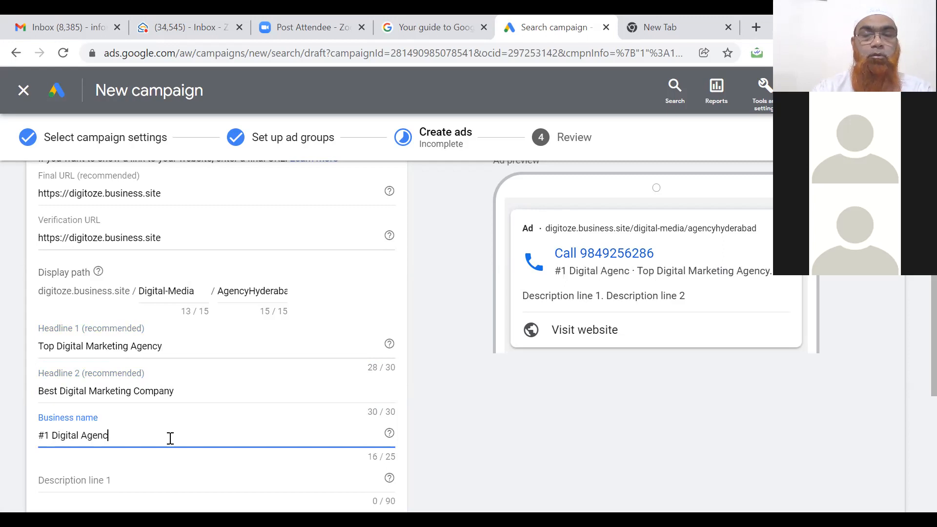
{"action": "type", "text": "y in H"}
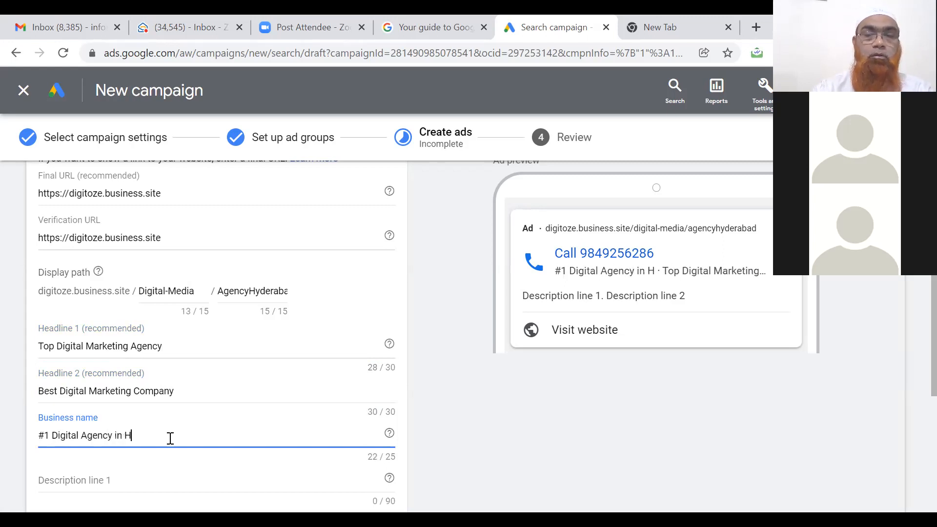
{"action": "type", "text": "yderabad"}
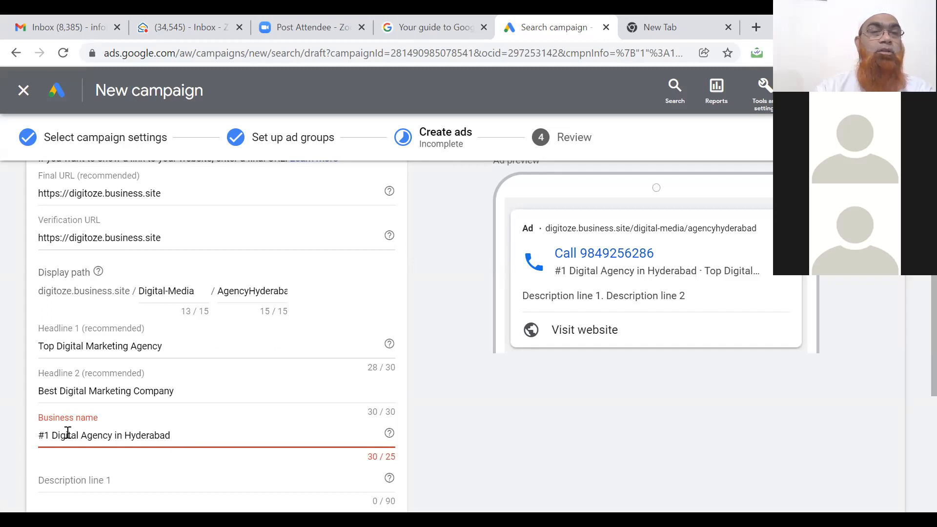
{"action": "triple_click", "coordinate": [119, 436]}
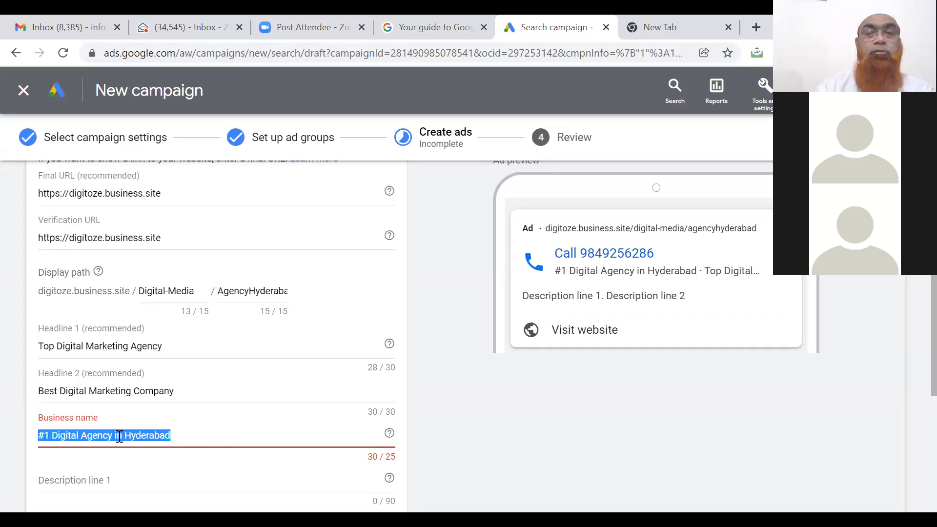
{"action": "key", "text": "BackSpace"}
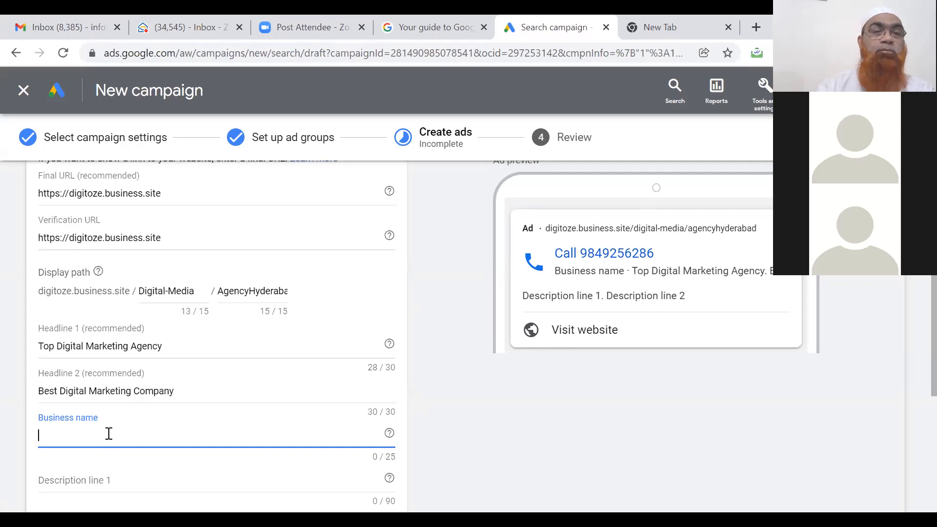
{"action": "type", "text": "Digitoze"}
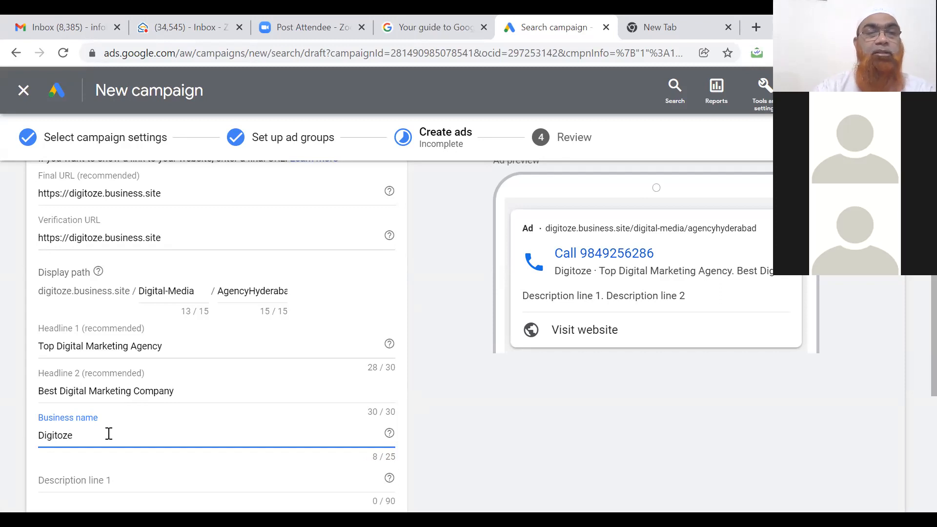
{"action": "type", "text": "Consu"}
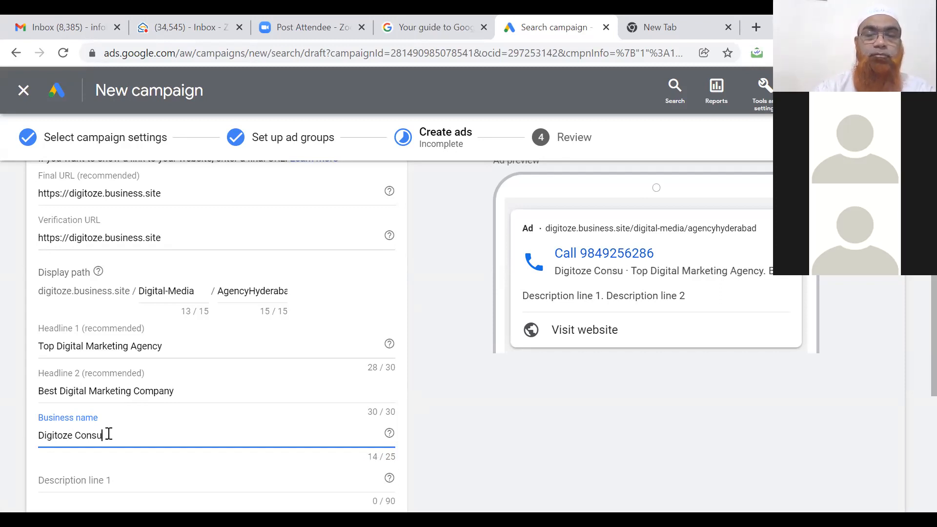
{"action": "type", "text": "lting Services"}
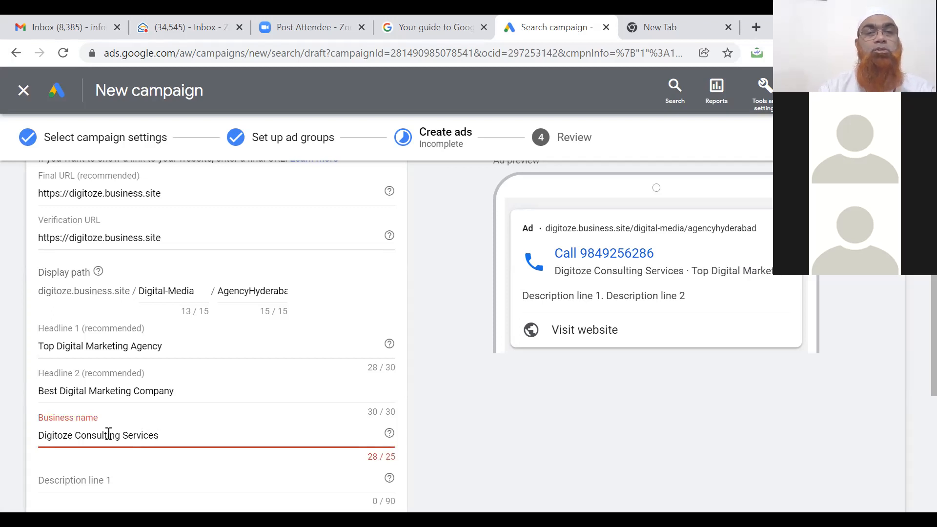
{"action": "key", "text": "BackSpace"}
{"action": "key", "text": "BackSpace"}
{"action": "key", "text": "BackSpace"}
{"action": "key", "text": "BackSpace"}
{"action": "key", "text": "BackSpace"}
{"action": "key", "text": "BackSpace"}
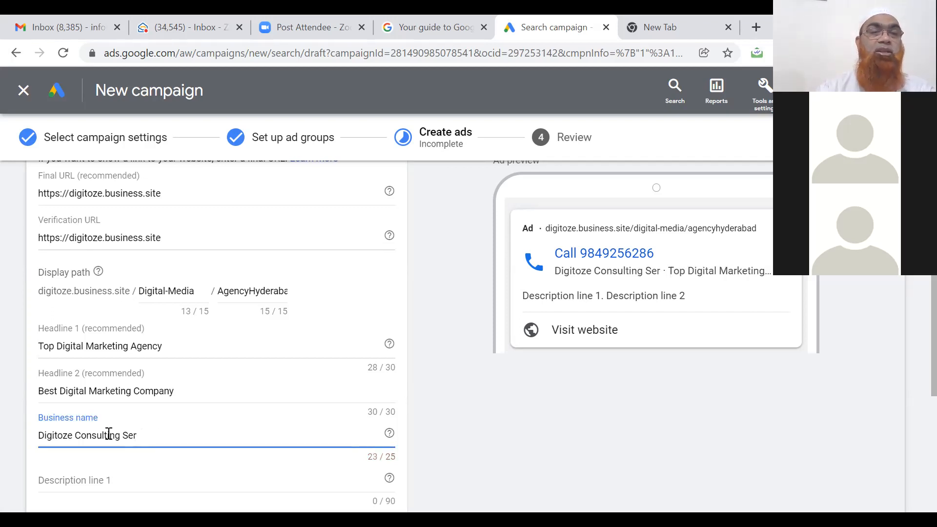
{"action": "key", "text": "BackSpace"}
{"action": "key", "text": "BackSpace"}
{"action": "key", "text": "BackSpace"}
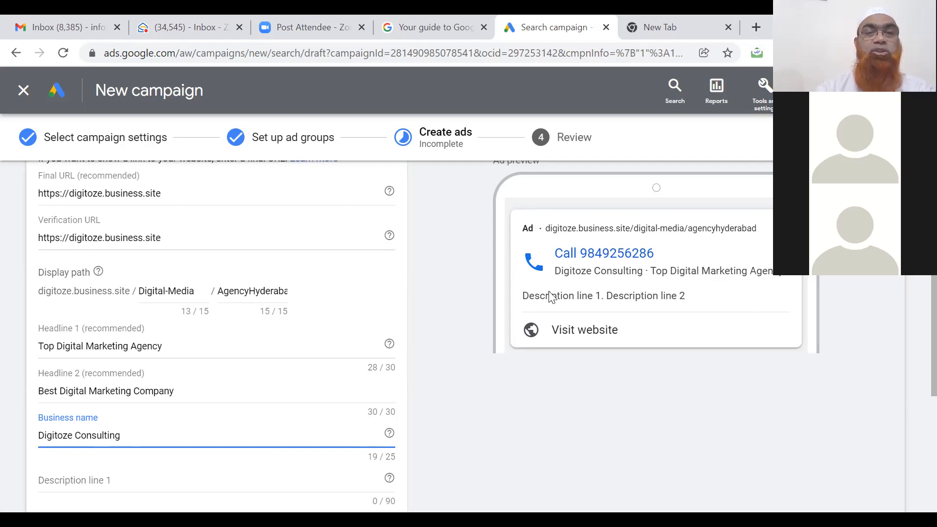
{"action": "type", "text": "Hyd"}
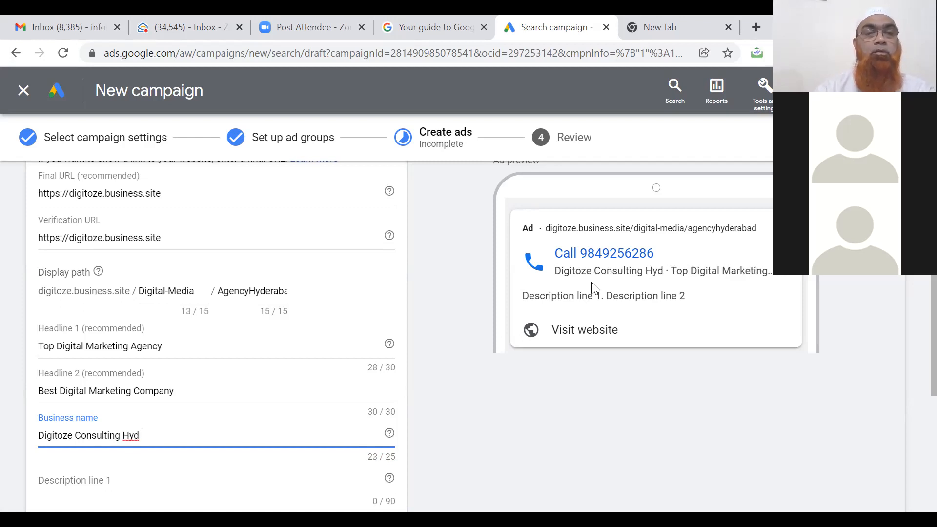
{"action": "key", "text": "BackSpace"}
{"action": "key", "text": "BackSpace"}
{"action": "type", "text": "YD"}
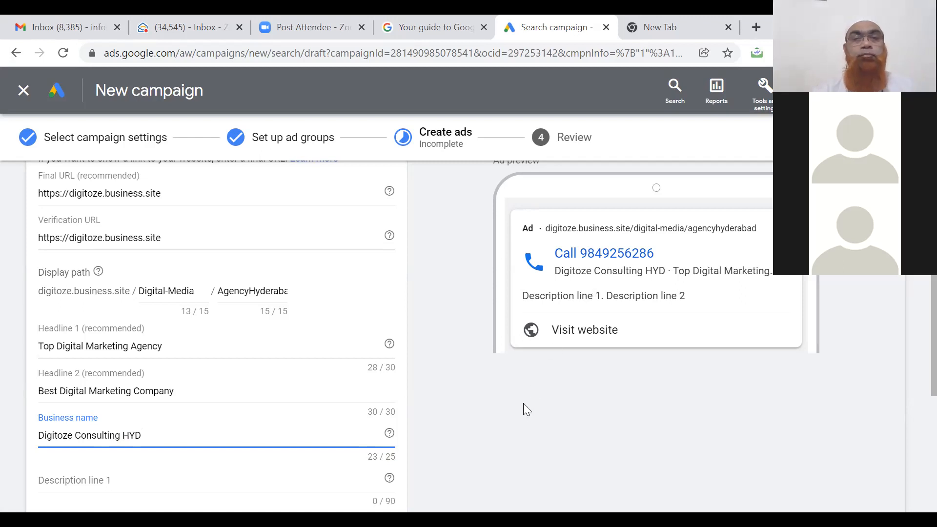
Write description line 1: 'Get Customized Digital Marketing Solution for all your business needs. Signup Today'.
{"action": "left_click", "coordinate": [236, 481]}
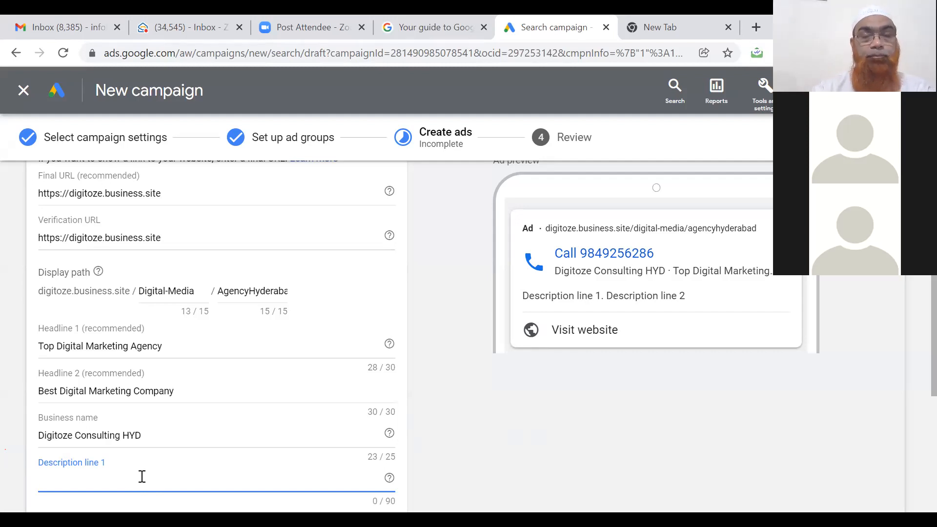
{"action": "type", "text": "Co"}
{"action": "key", "text": "BackSpace"}
{"action": "key", "text": "BackSpace"}
{"action": "type", "text": "Get C"}
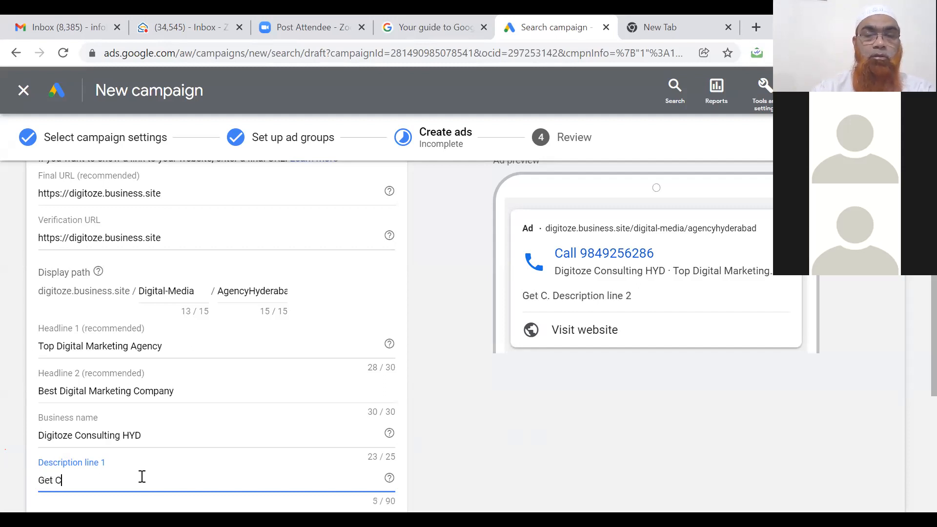
{"action": "type", "text": "ustomized "}
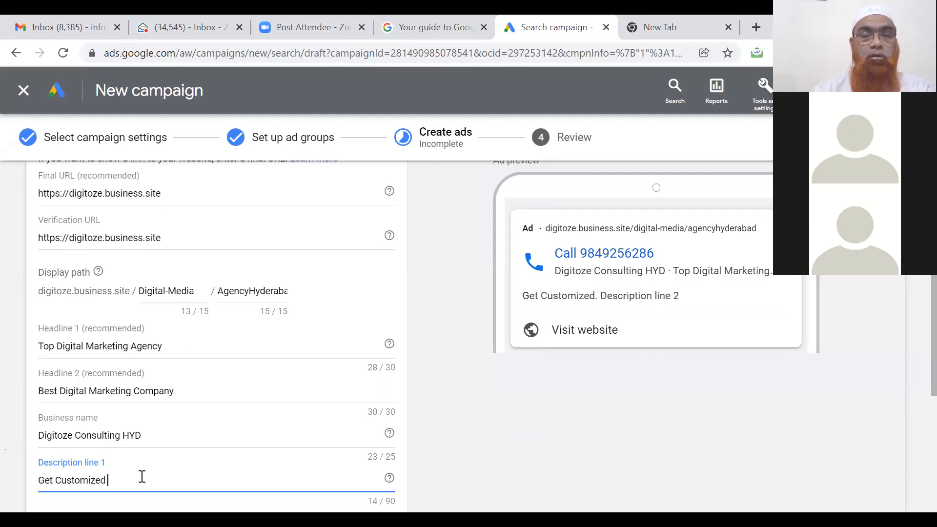
{"action": "type", "text": "Solution"}
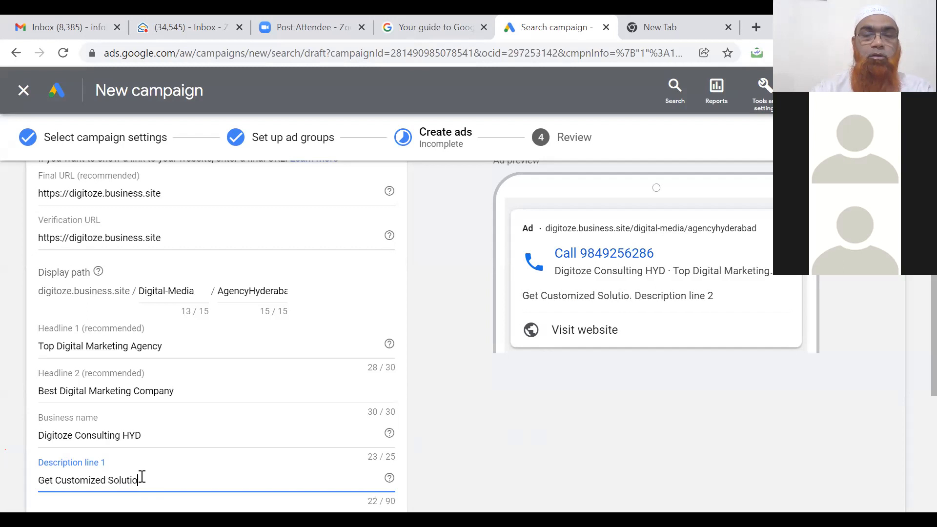
{"action": "key", "text": "BackSpace"}
{"action": "key", "text": "BackSpace"}
{"action": "key", "text": "BackSpace"}
{"action": "key", "text": "BackSpace"}
{"action": "key", "text": "BackSpace"}
{"action": "key", "text": "BackSpace"}
{"action": "key", "text": "BackSpace"}
{"action": "key", "text": "BackSpace"}
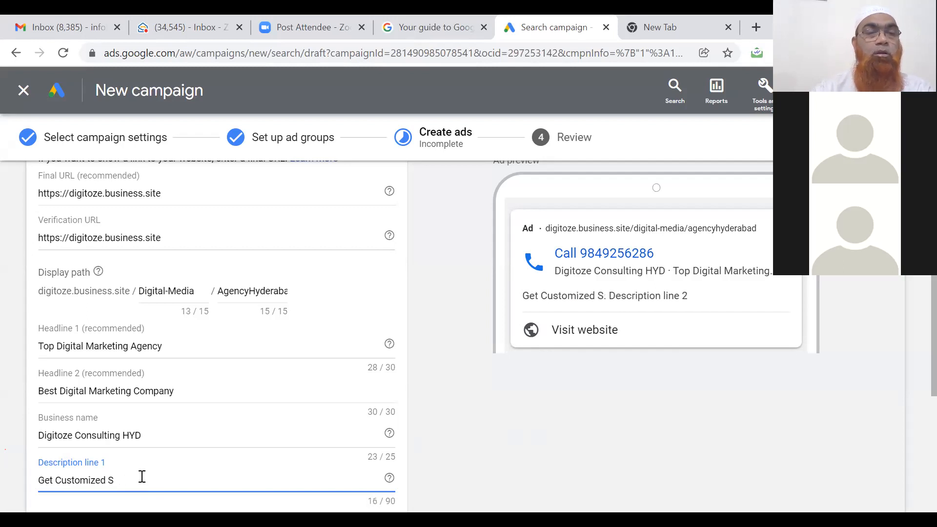
{"action": "type", "text": "gi"}
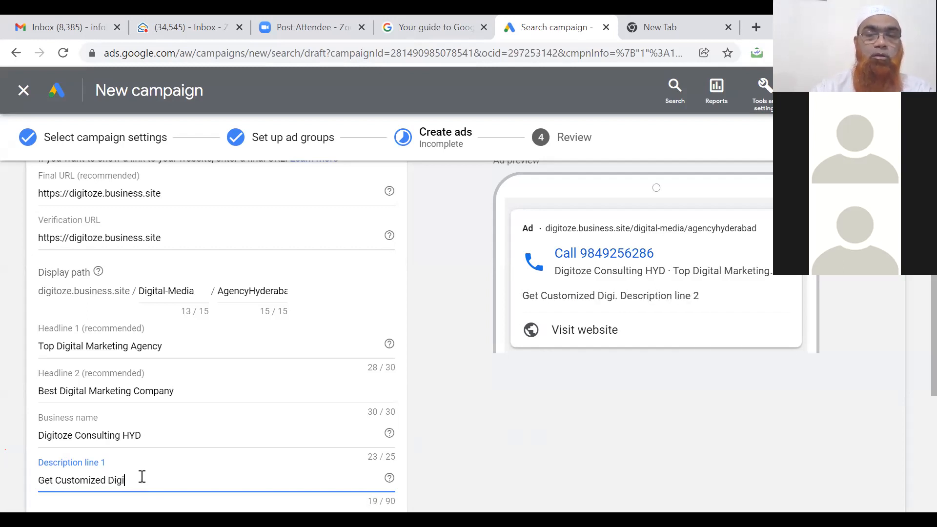
{"action": "type", "text": "tal Marketin"}
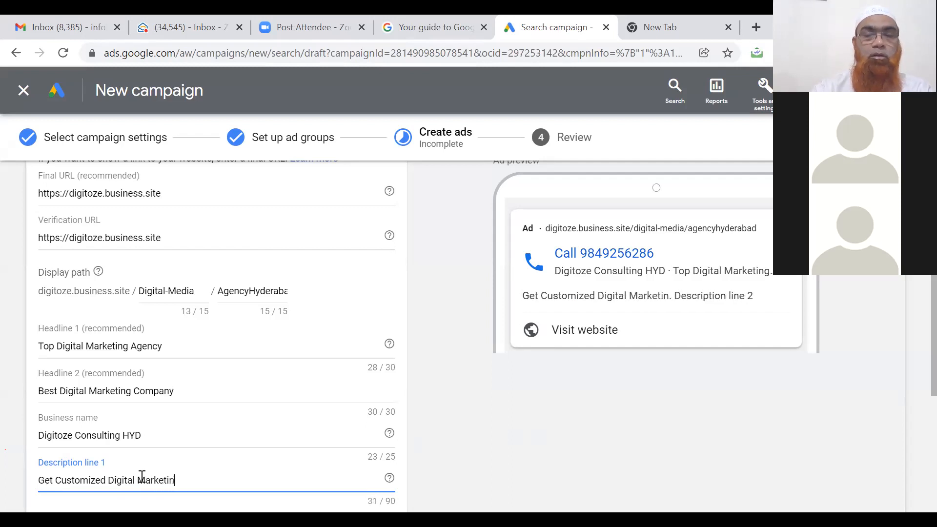
{"action": "type", "text": "g Solution for "}
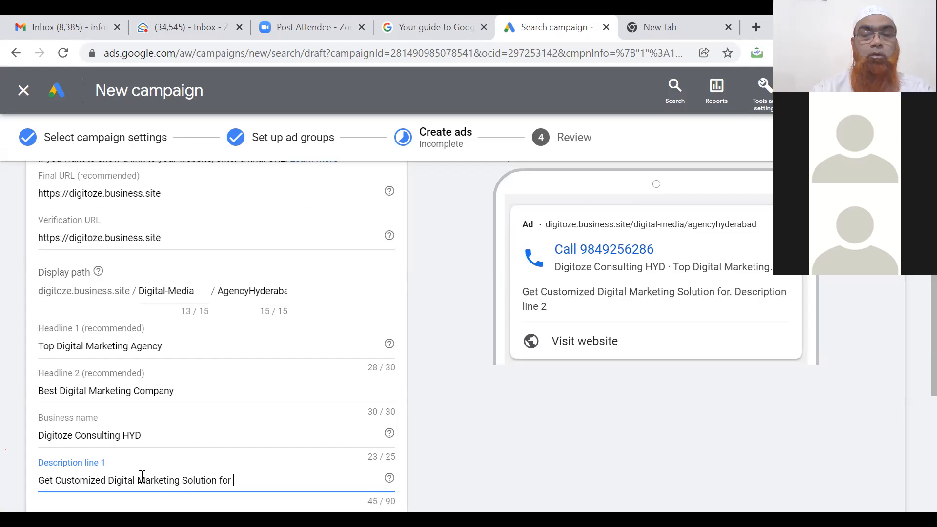
{"action": "type", "text": "all "}
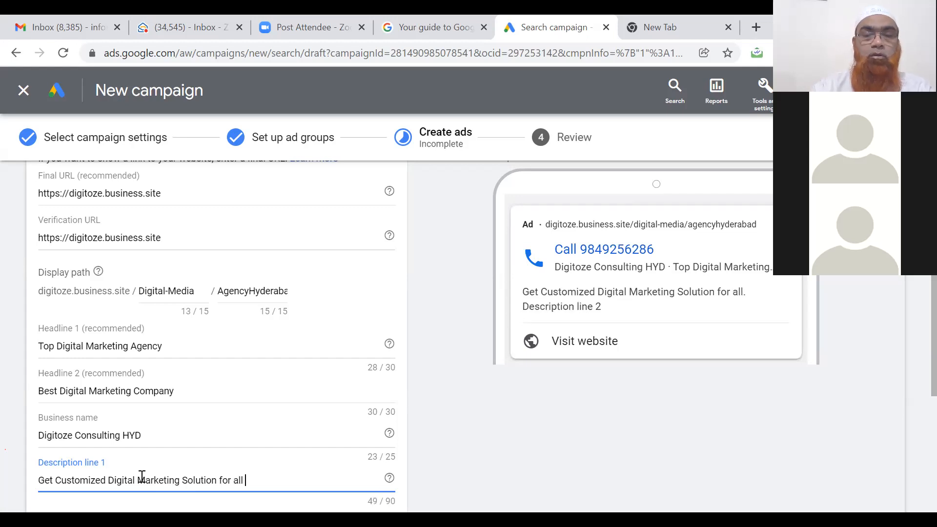
{"action": "type", "text": "your busin"}
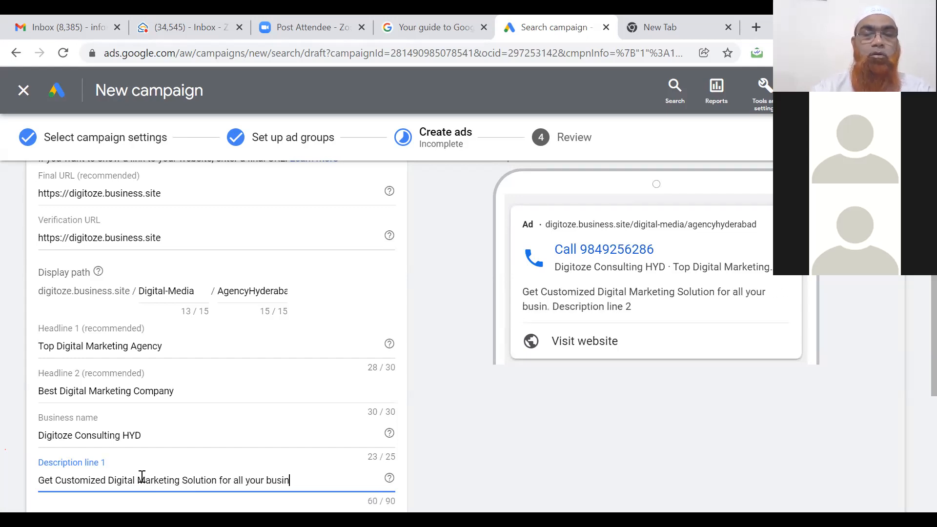
{"action": "type", "text": "ess needs"}
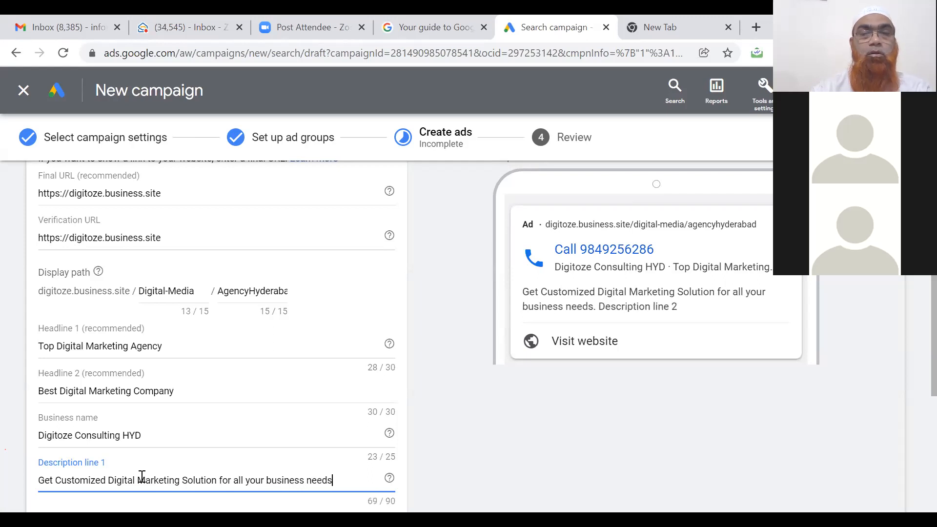
{"action": "type", "text": "."}
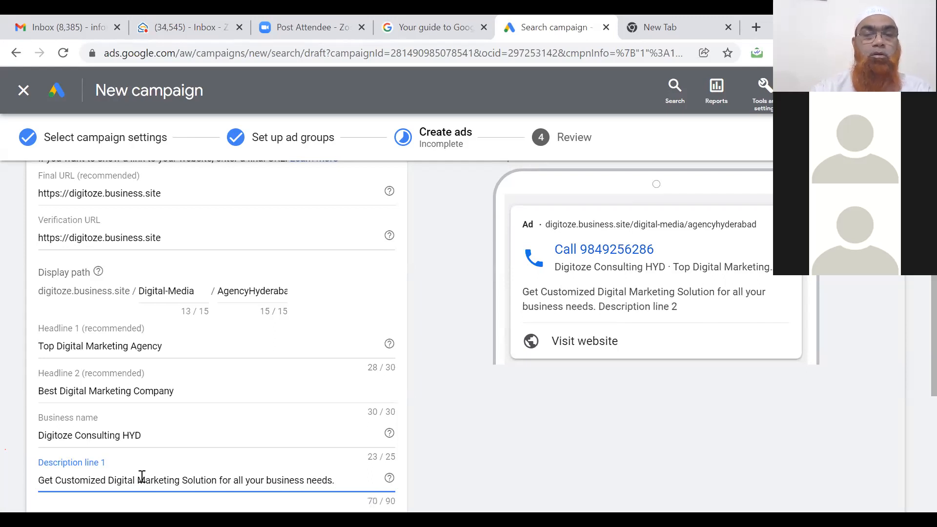
{"action": "type", "text": " Signup"}
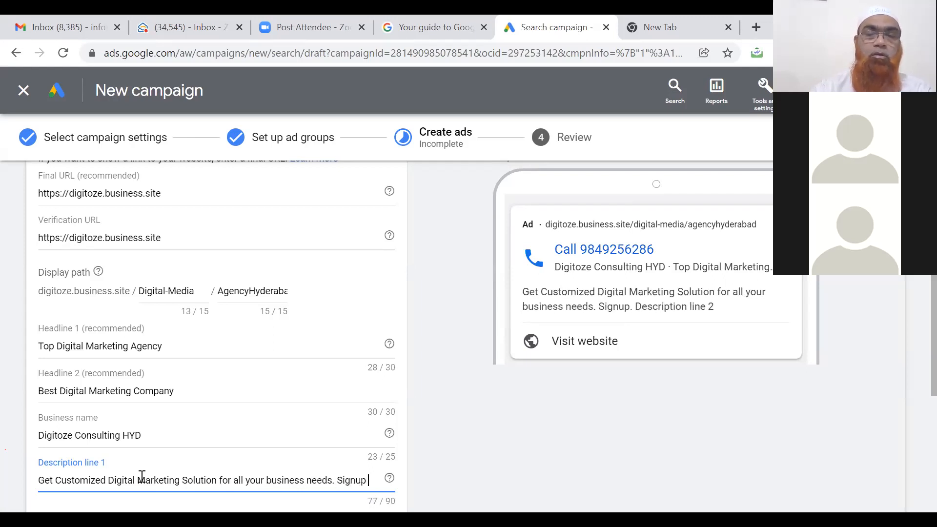
{"action": "type", "text": " Toda"}
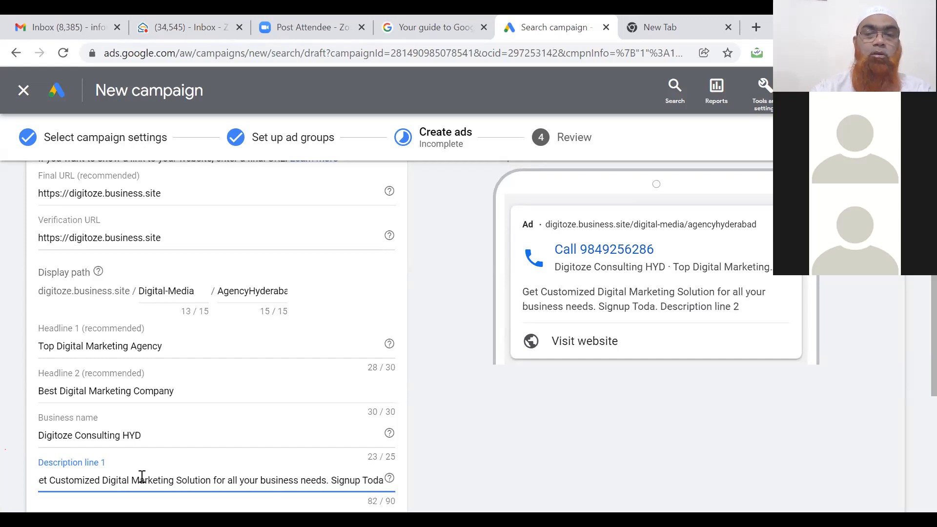
{"action": "type", "text": "y"}
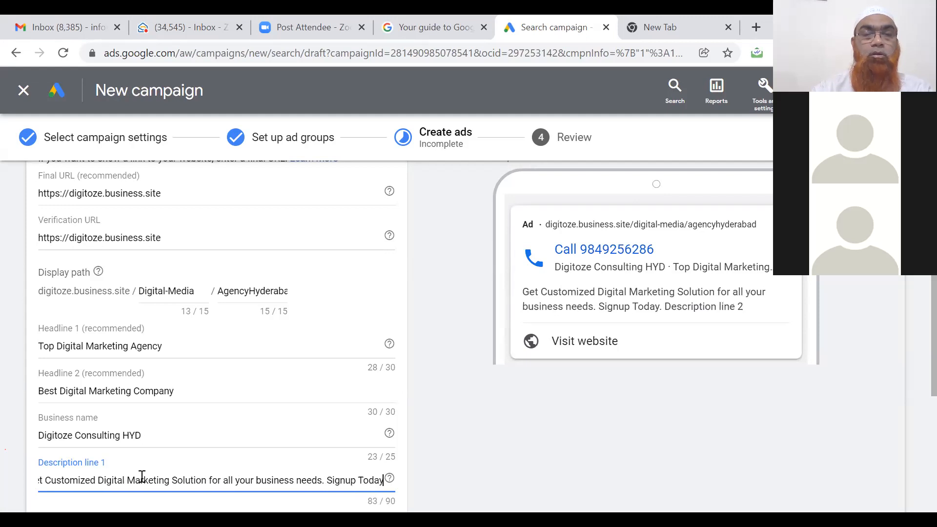
{"action": "type", "text": "!"}
{"action": "key", "text": "BackSpace"}
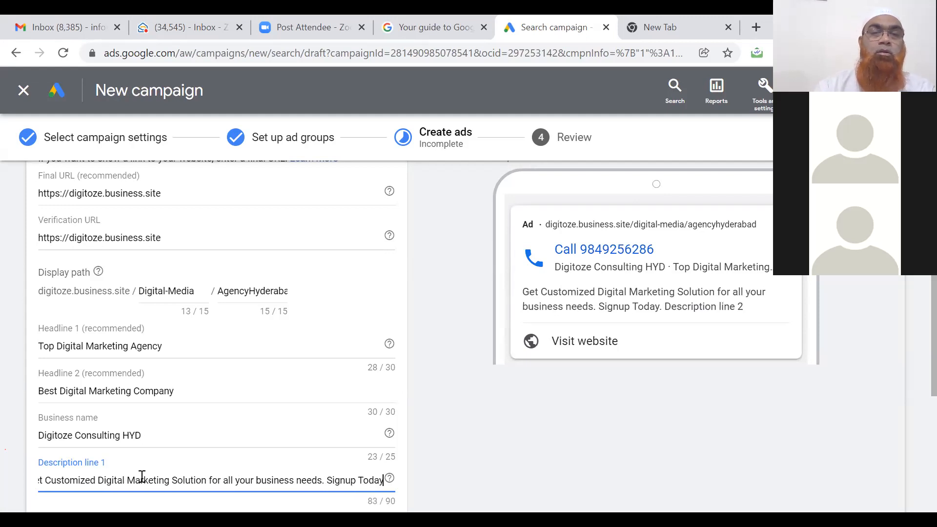
{"action": "left_click", "coordinate": [145, 519]}
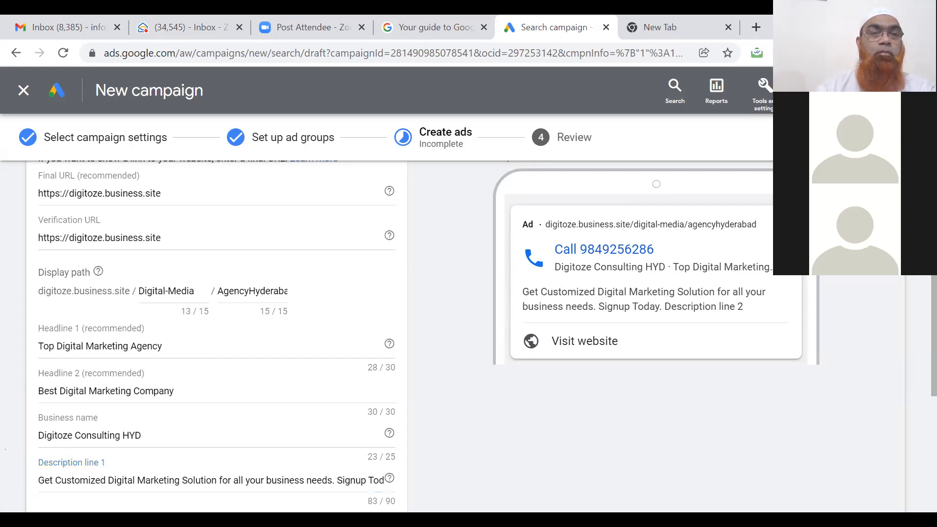
Write description line 2: 'Complete Digital Marketing Services for Any Business to Maximize ROI and Generate Leads.'.
{"action": "scroll", "coordinate": [152, 494], "scroll_direction": "down", "scroll_amount": 1}
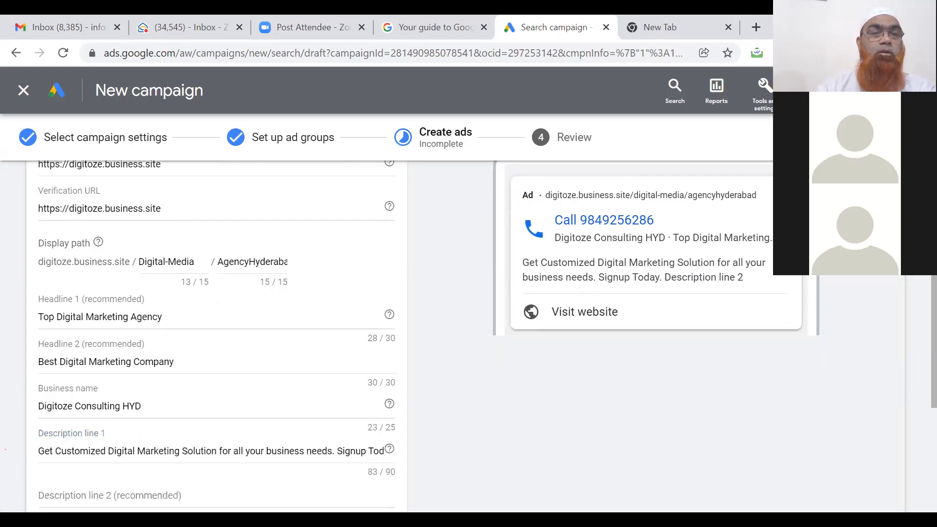
{"action": "left_click", "coordinate": [156, 495]}
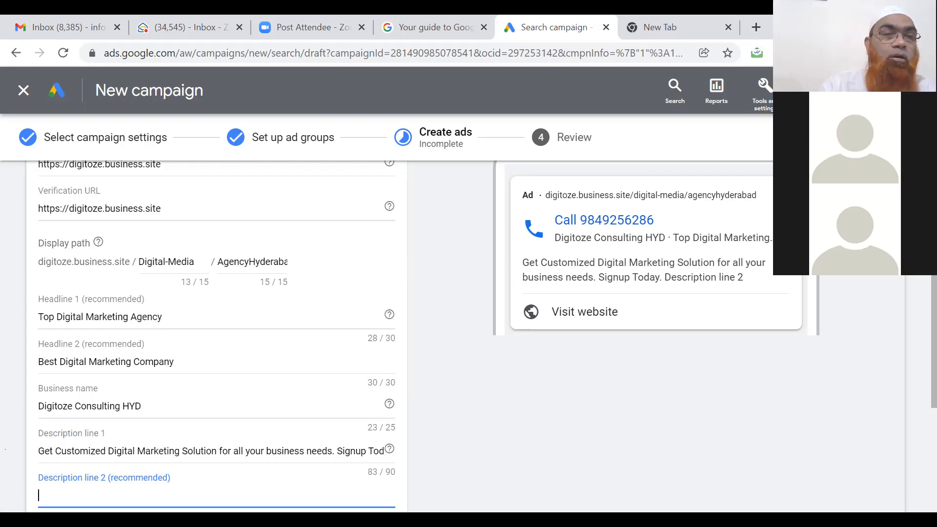
{"action": "type", "text": "Complete "}
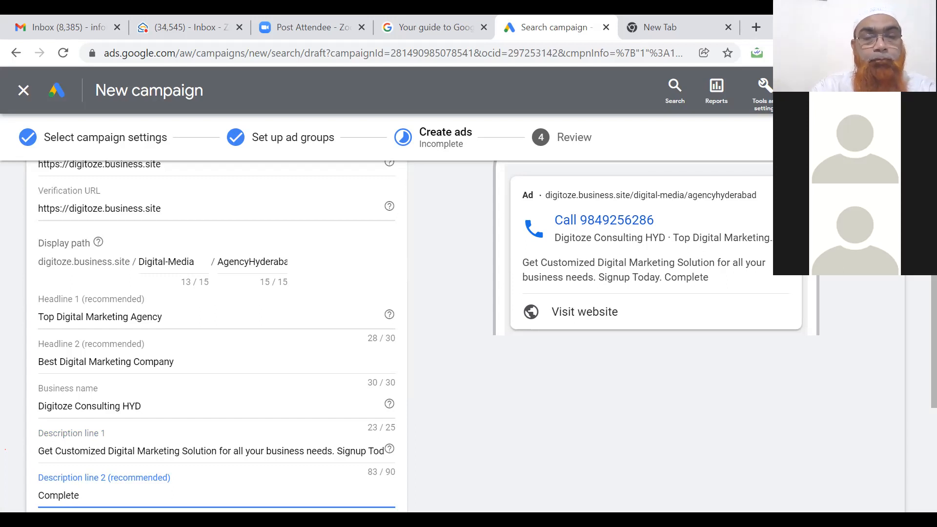
{"action": "type", "text": "Digi"}
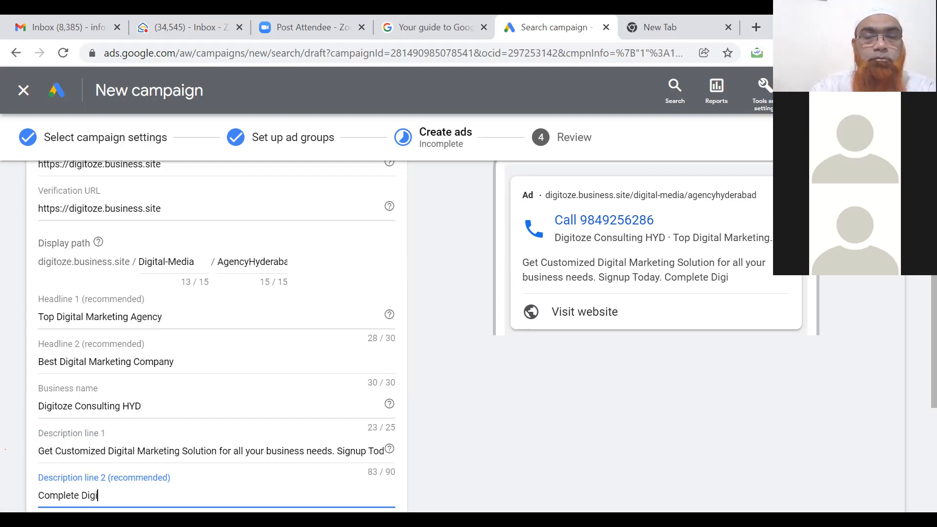
{"action": "type", "text": "tal Marketin"}
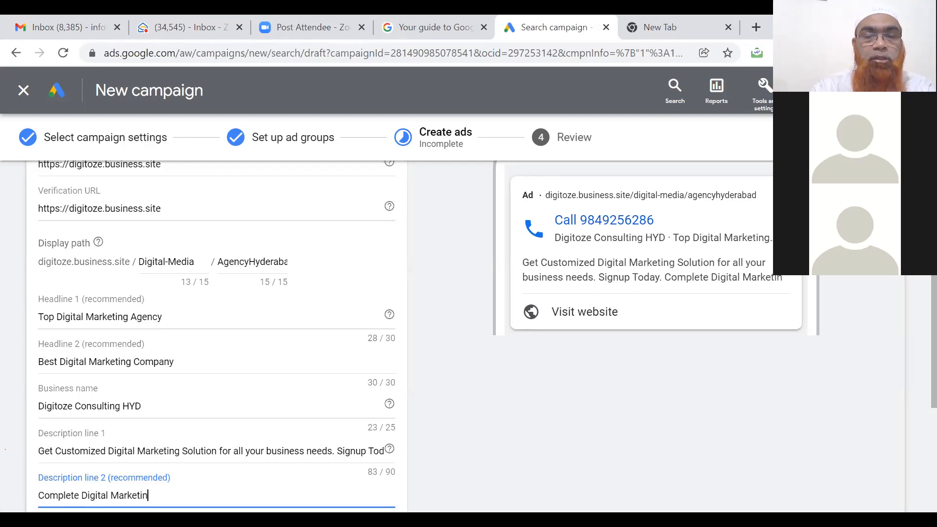
{"action": "type", "text": "g Services"}
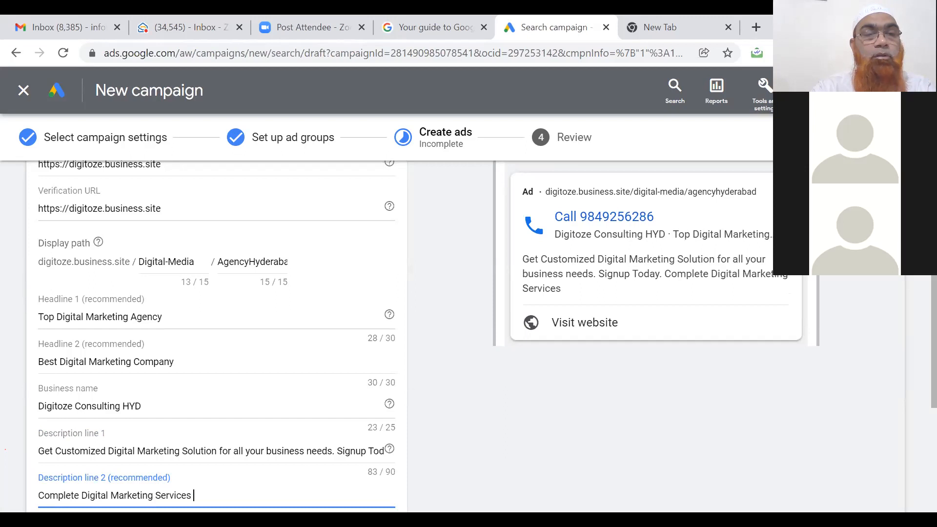
{"action": "left_click", "coordinate": [38, 496]}
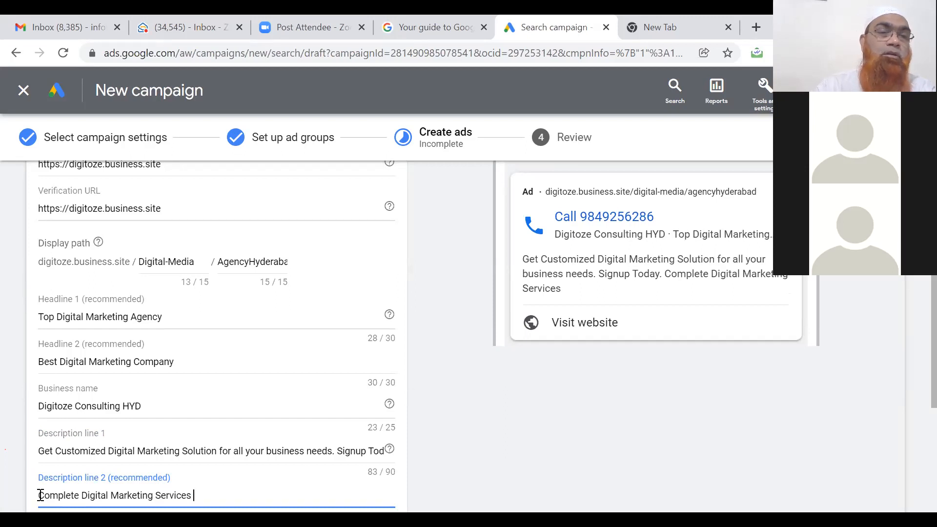
{"action": "type", "text": "f"}
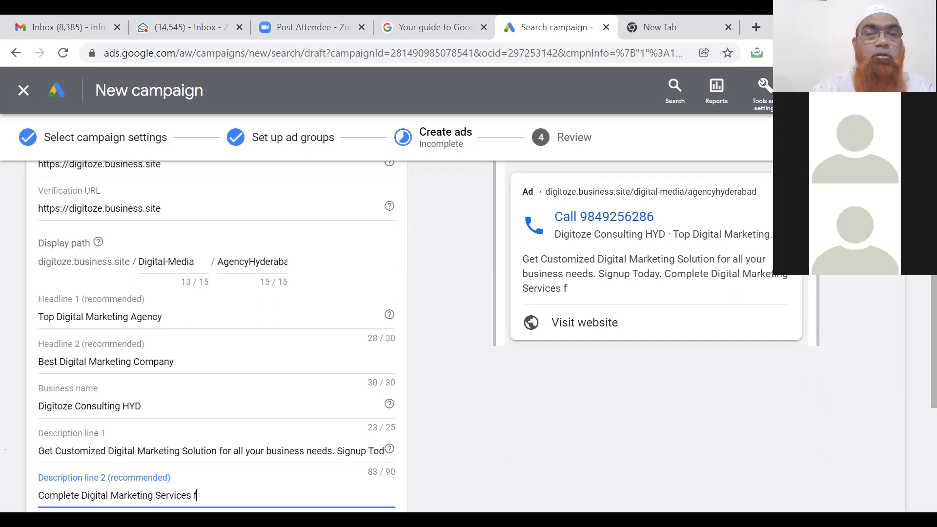
{"action": "type", "text": "or Any Bu"}
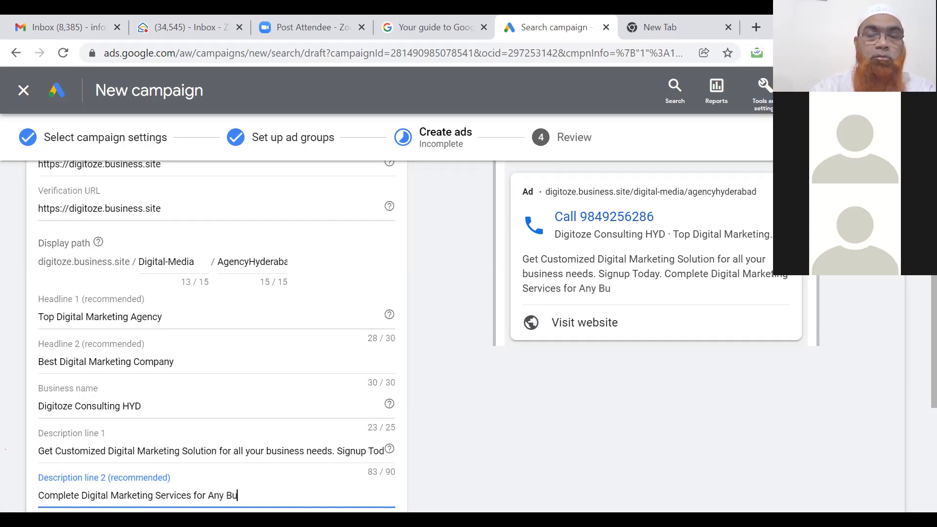
{"action": "type", "text": "siness to Maximize"}
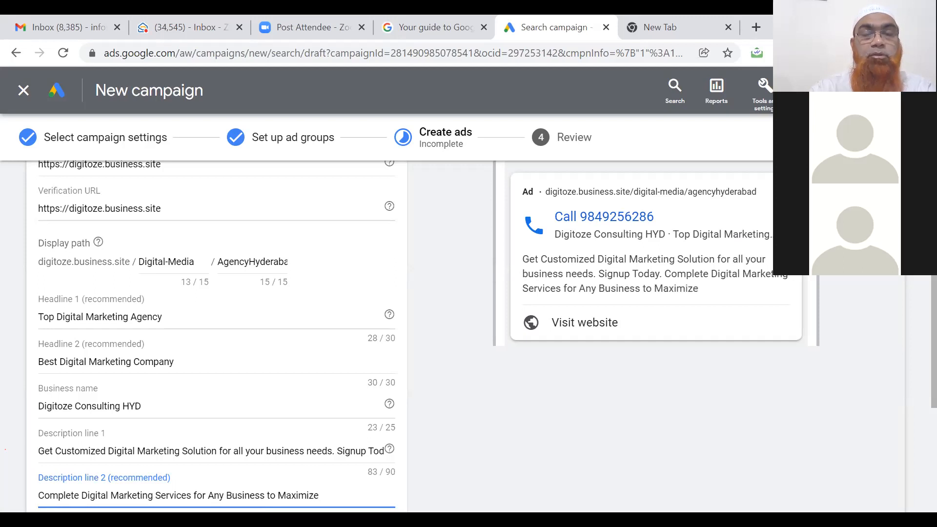
{"action": "type", "text": " ROI"}
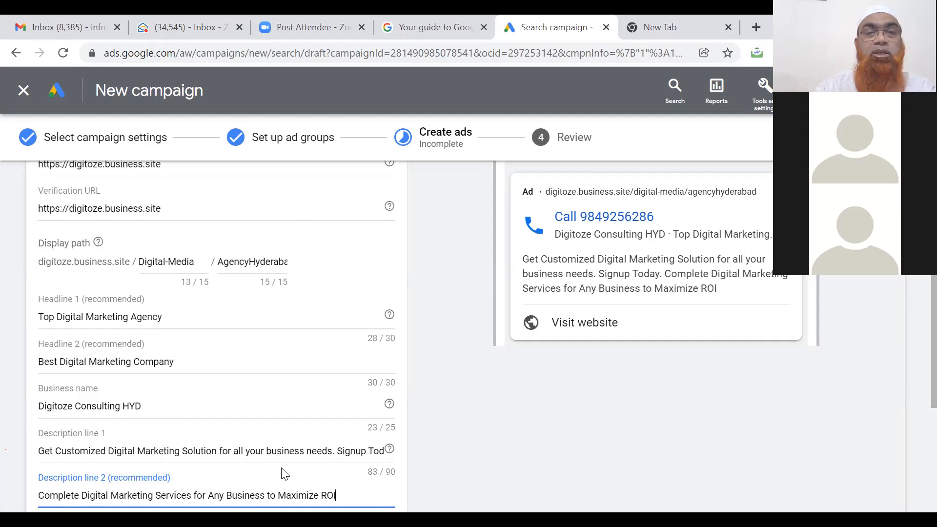
{"action": "scroll", "coordinate": [283, 472], "scroll_direction": "down", "scroll_amount": 1}
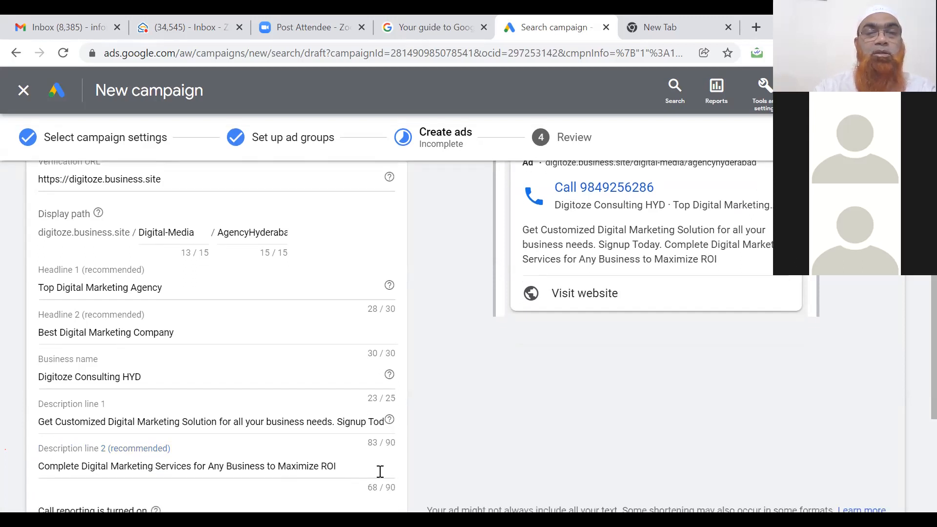
{"action": "left_click", "coordinate": [352, 470]}
{"action": "type", "text": "and Generate"}
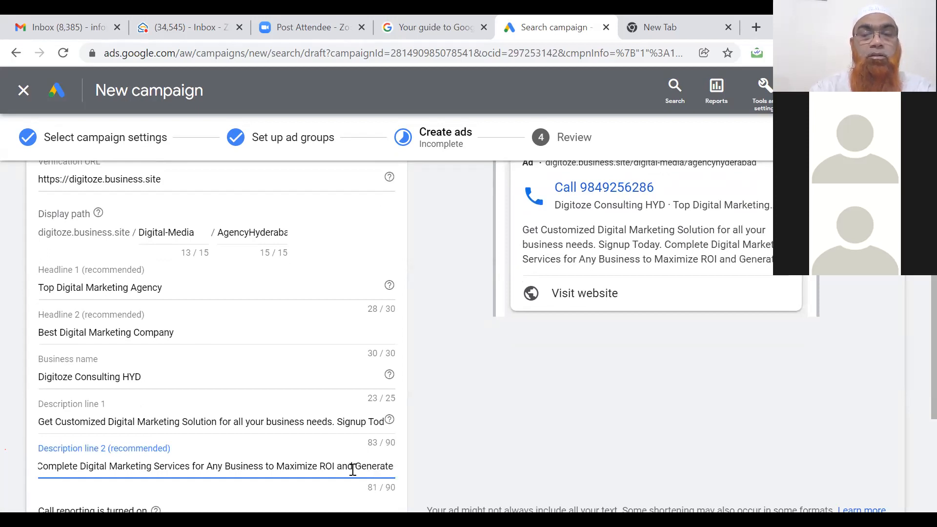
{"action": "type", "text": " Leads"}
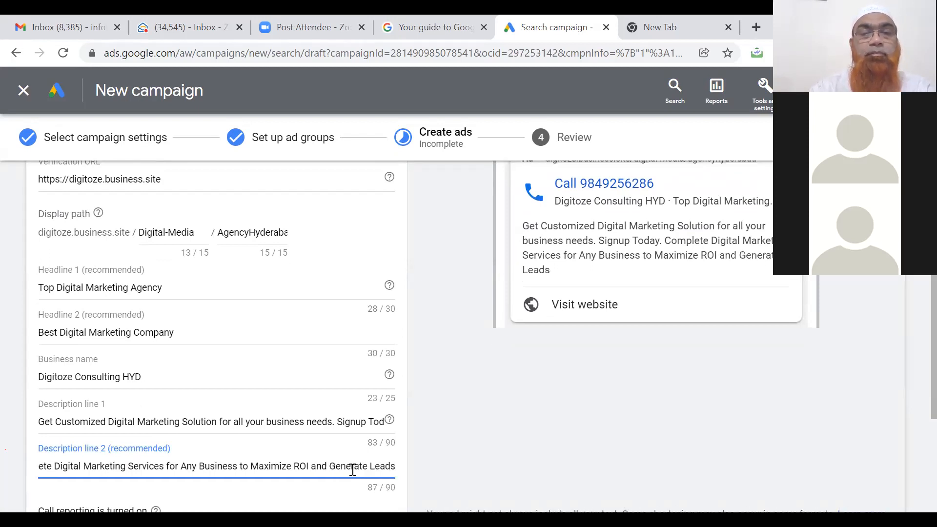
{"action": "type", "text": "."}
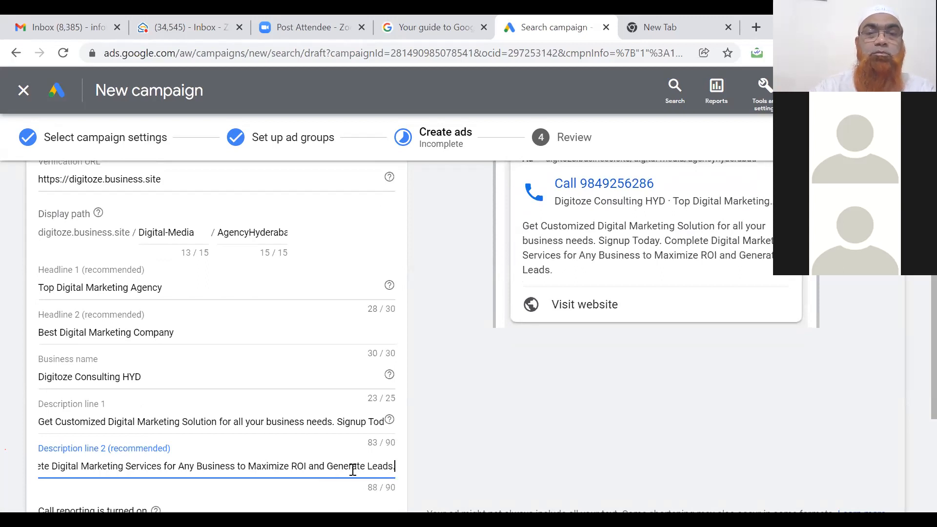
{"action": "left_click", "coordinate": [330, 499]}
Expand Ad URL options to show tracking and parameter fields, then save the ad for review.
{"action": "scroll", "coordinate": [330, 499], "scroll_direction": "down", "scroll_amount": 2}
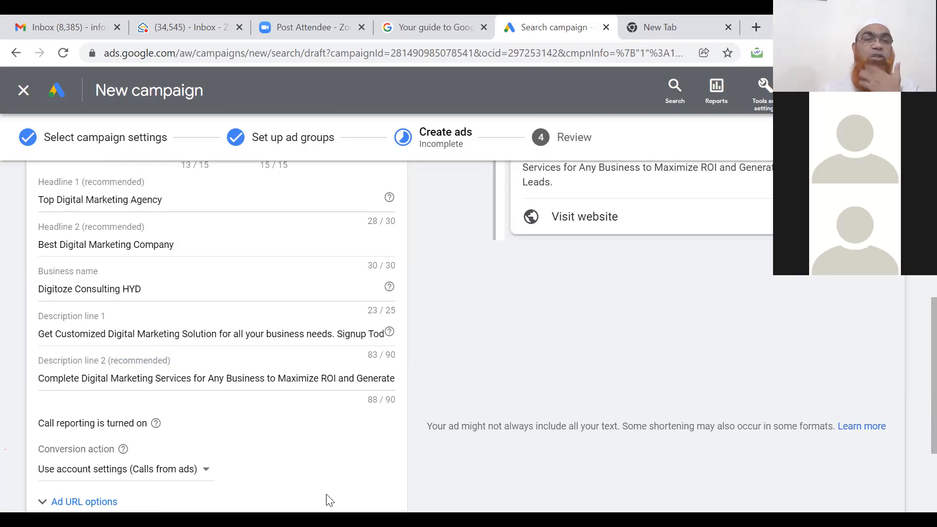
{"action": "left_click", "coordinate": [330, 501]}
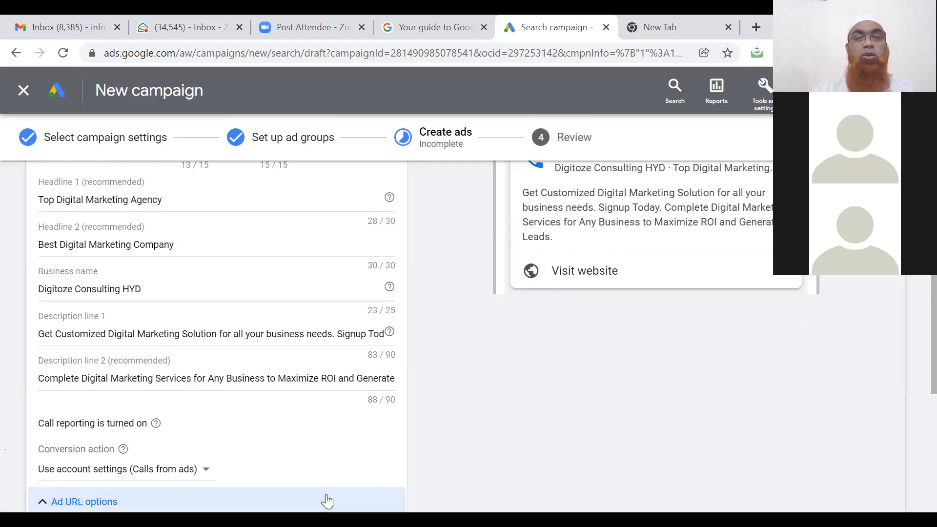
{"action": "scroll", "coordinate": [326, 496], "scroll_direction": "up", "scroll_amount": 5}
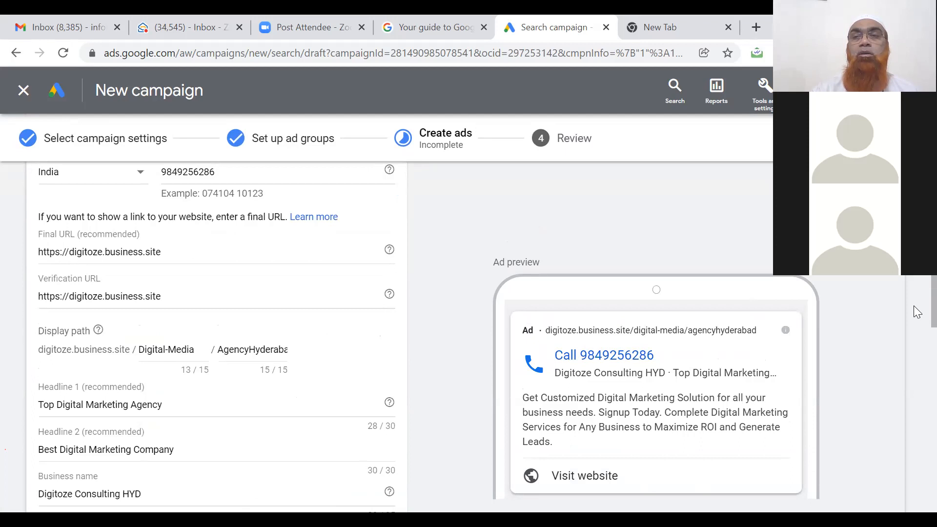
{"action": "scroll", "coordinate": [917, 376], "scroll_direction": "down", "scroll_amount": 4}
{"action": "scroll", "coordinate": [917, 361], "scroll_direction": "up", "scroll_amount": 4}
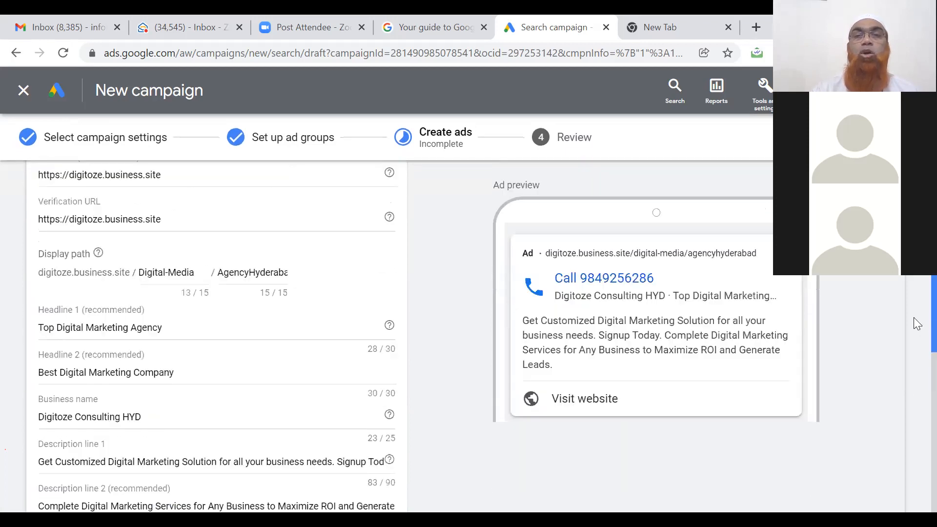
{"action": "scroll", "coordinate": [917, 342], "scroll_direction": "down", "scroll_amount": 10}
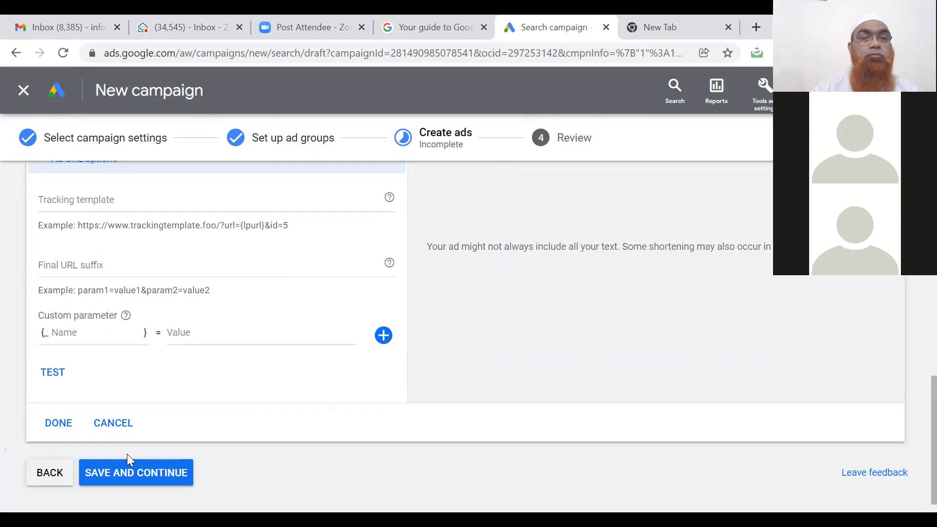
{"action": "left_click", "coordinate": [143, 481]}
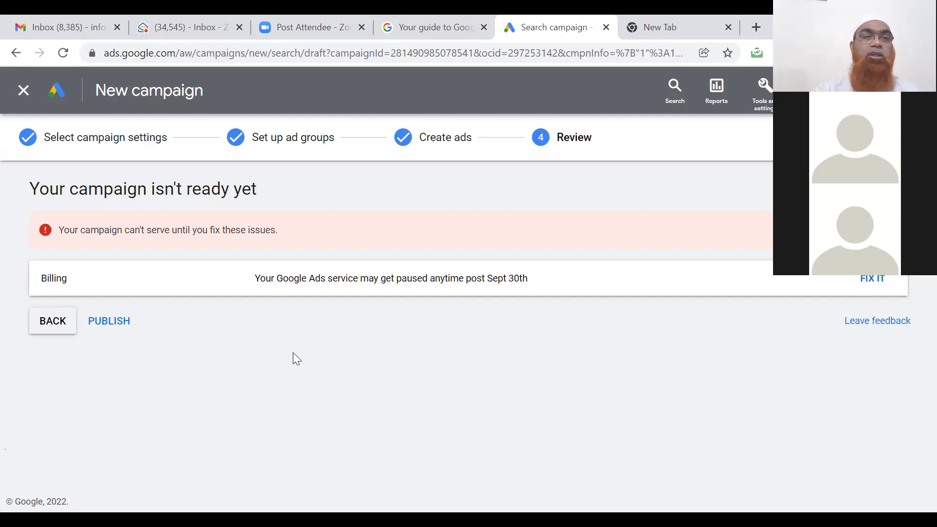
Publish the Call-Search-26-Test campaign, confirming despite the billing warning.
{"action": "left_click", "coordinate": [103, 322]}
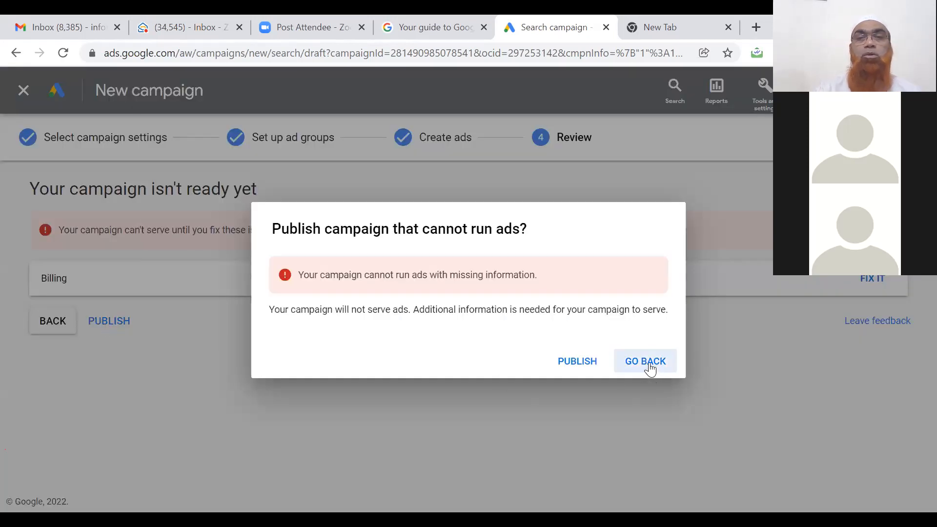
{"action": "left_click", "coordinate": [578, 363]}
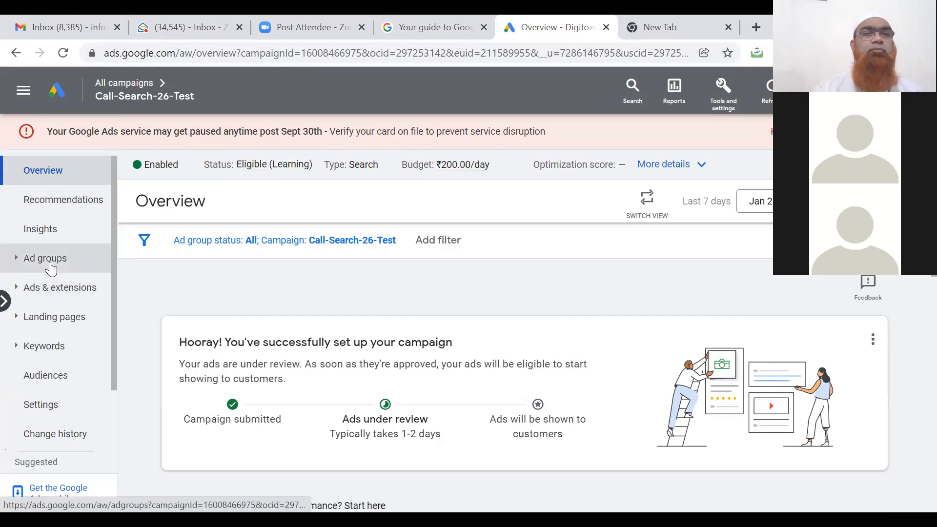
Go back to All campaigns and open the Call-Search-26-Test campaign's ad groups.
{"action": "left_click", "coordinate": [98, 88]}
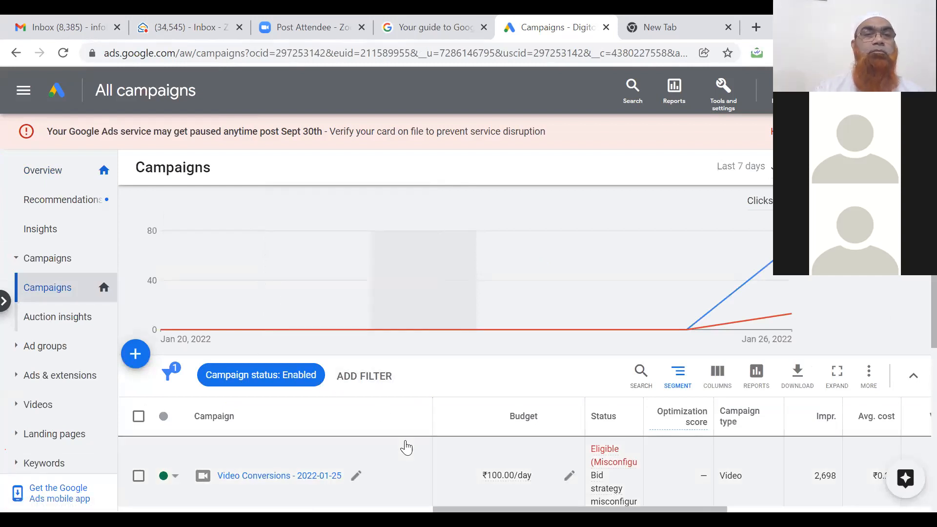
{"action": "scroll", "coordinate": [406, 448], "scroll_direction": "down", "scroll_amount": 1}
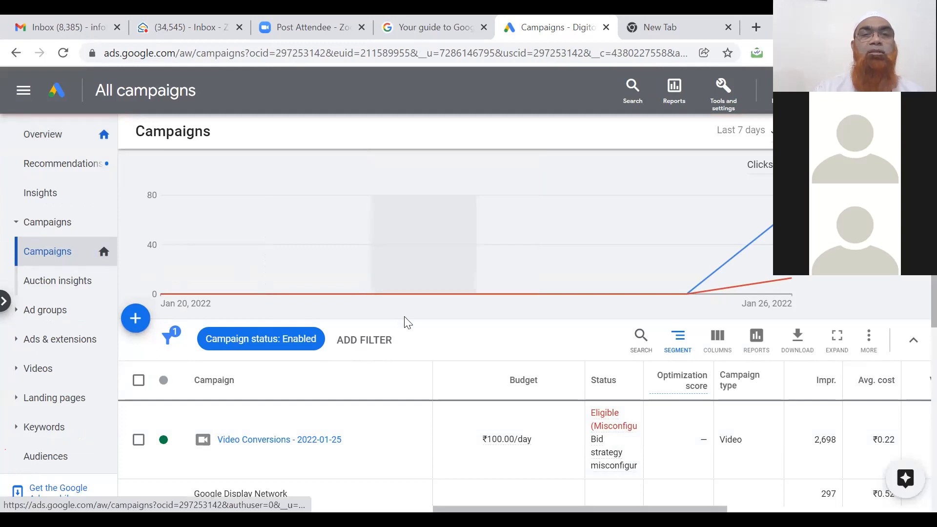
{"action": "scroll", "coordinate": [404, 317], "scroll_direction": "down", "scroll_amount": 5}
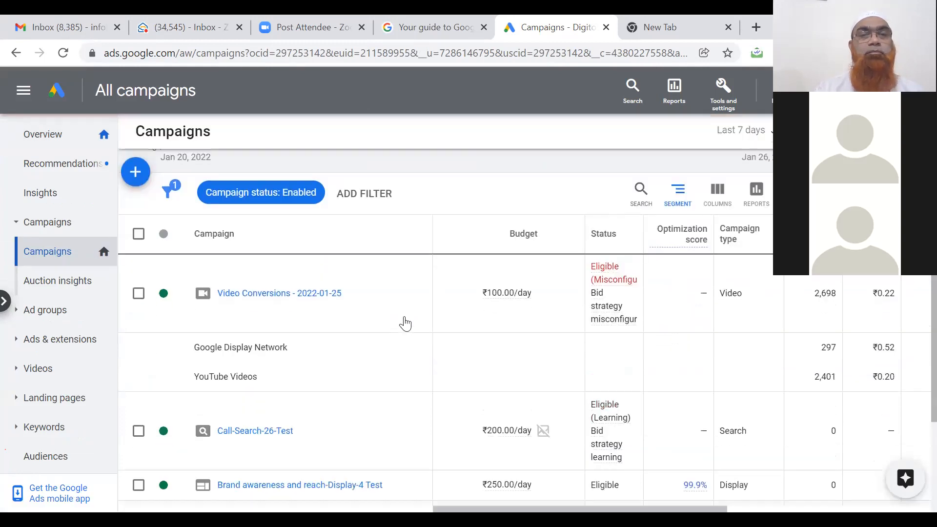
{"action": "scroll", "coordinate": [405, 322], "scroll_direction": "down", "scroll_amount": 1}
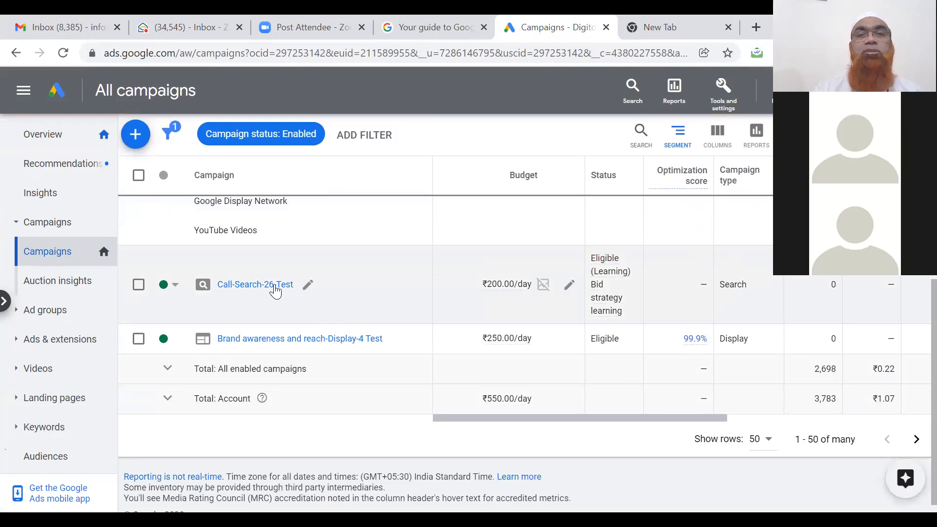
{"action": "left_click", "coordinate": [275, 287]}
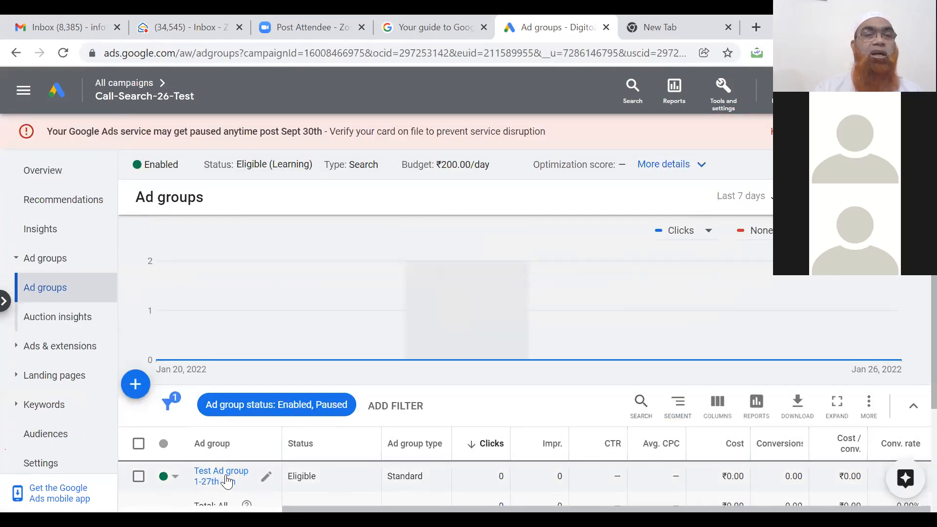
Show the ads of Test Ad group 1-27th Jan and highlight the call ad's Pending, Under review status.
{"action": "left_click", "coordinate": [226, 480]}
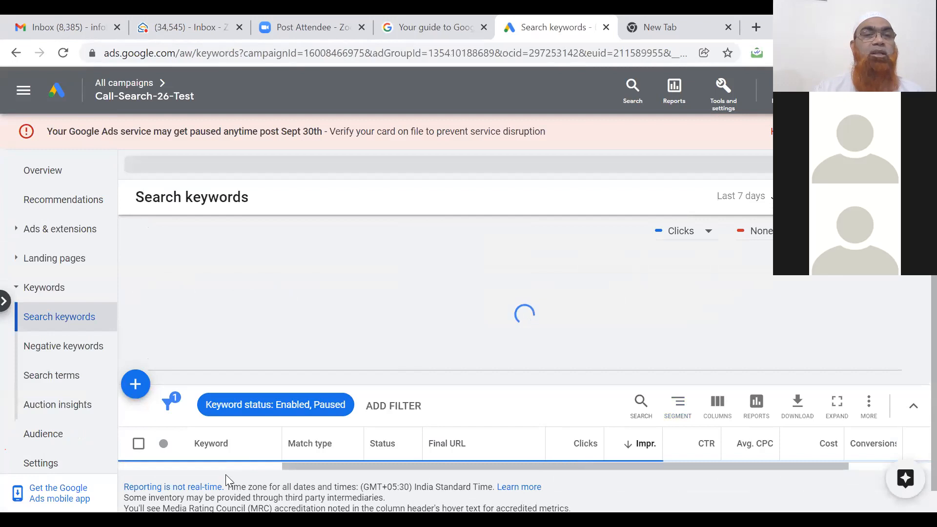
{"action": "left_click", "coordinate": [76, 233]}
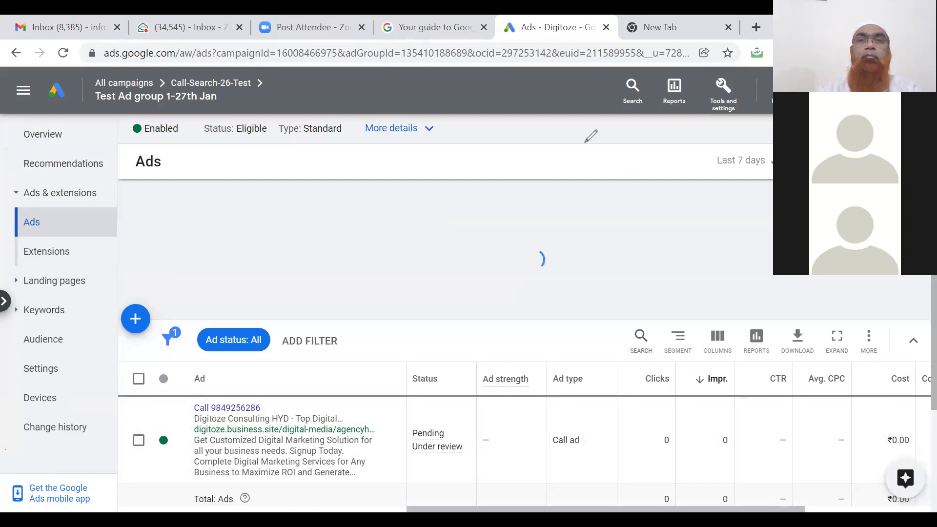
{"action": "mouse_move", "coordinate": [409, 418]}
{"action": "left_mouse_down"}
{"action": "mouse_move", "coordinate": [436, 479]}
{"action": "mouse_move", "coordinate": [472, 419]}
{"action": "mouse_move", "coordinate": [412, 408]}
{"action": "mouse_move", "coordinate": [409, 416]}
{"action": "left_mouse_up"}
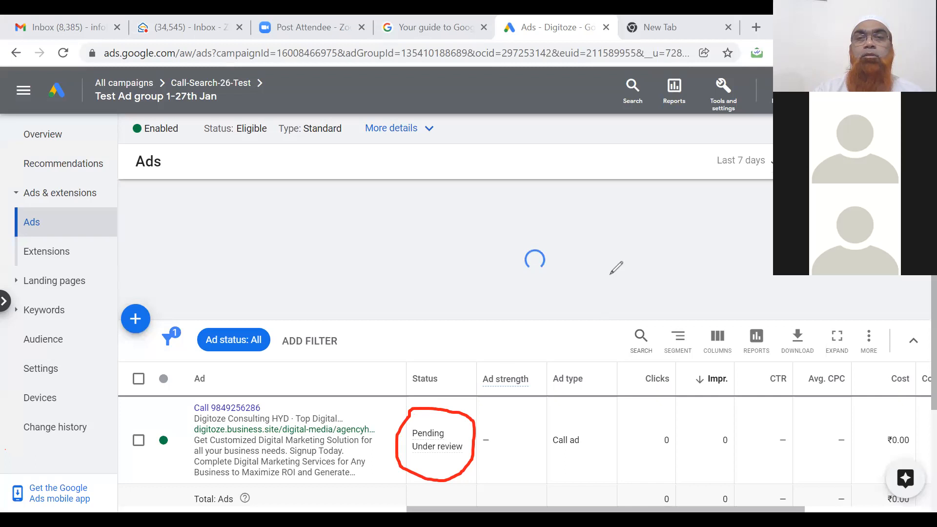
{"action": "key", "text": "ctrl+z"}
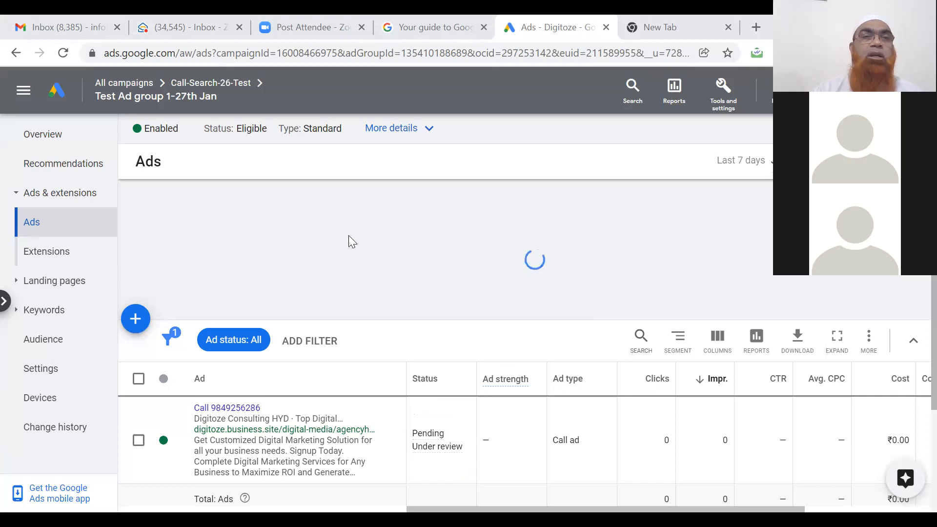
Inspect the Video Conversions - 2022-01-25 ad group's responsive video ad, then return to All campaigns.
{"action": "left_click", "coordinate": [99, 85]}
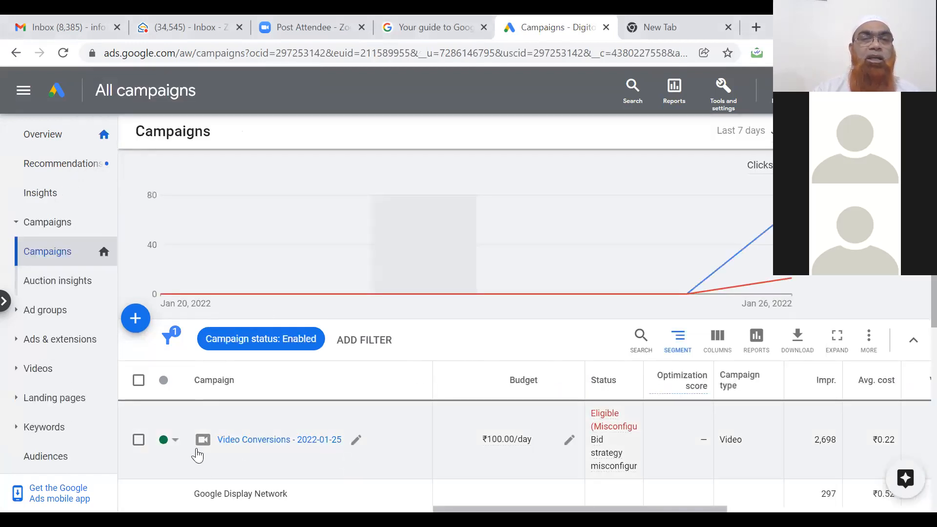
{"action": "left_click", "coordinate": [285, 440]}
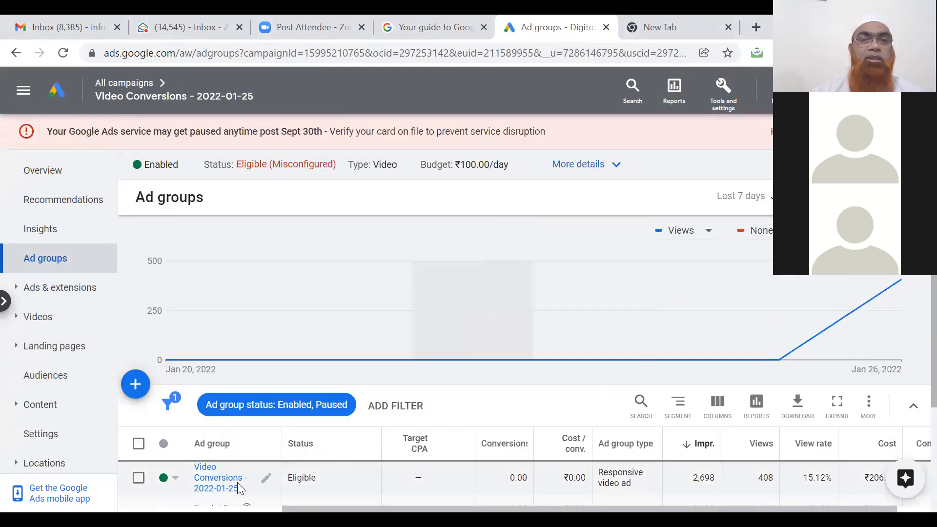
{"action": "left_click", "coordinate": [217, 485]}
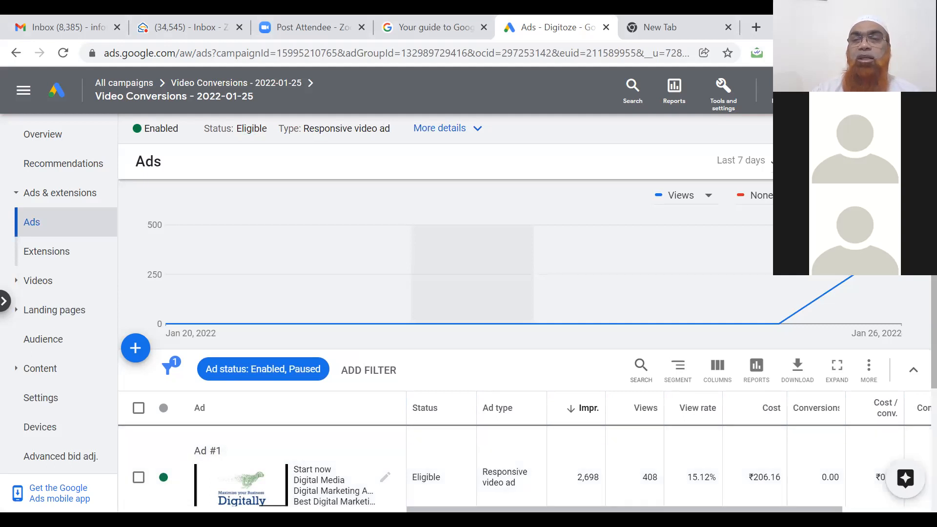
{"action": "scroll", "coordinate": [669, 454], "scroll_direction": "right", "scroll_amount": 5}
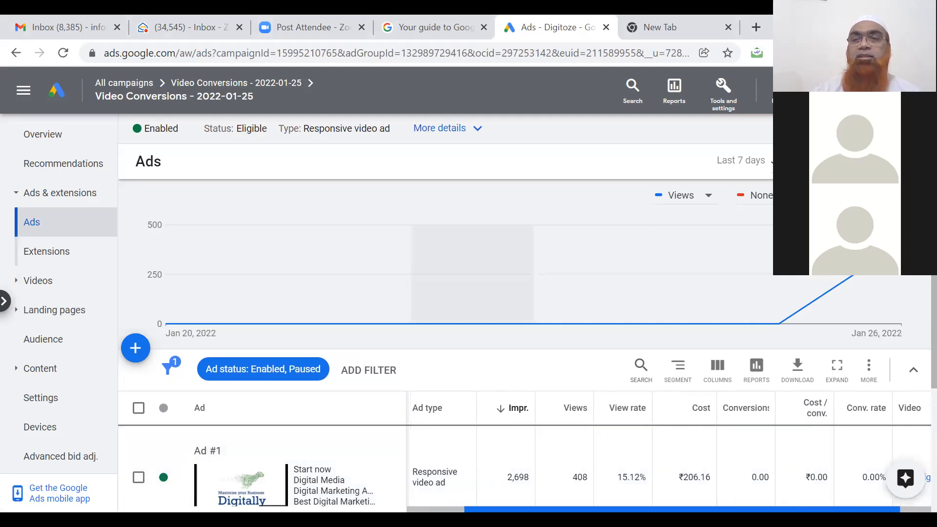
{"action": "scroll", "coordinate": [669, 454], "scroll_direction": "left", "scroll_amount": 3}
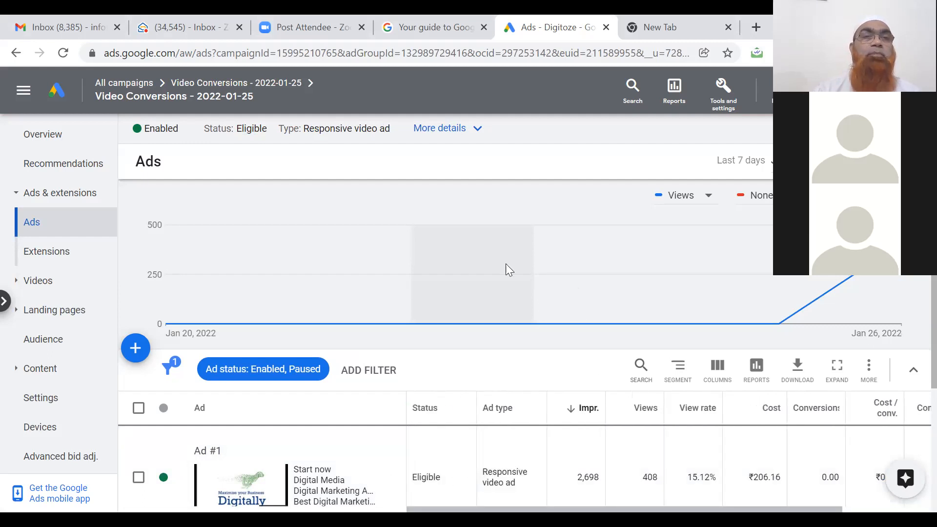
{"action": "left_click", "coordinate": [98, 87]}
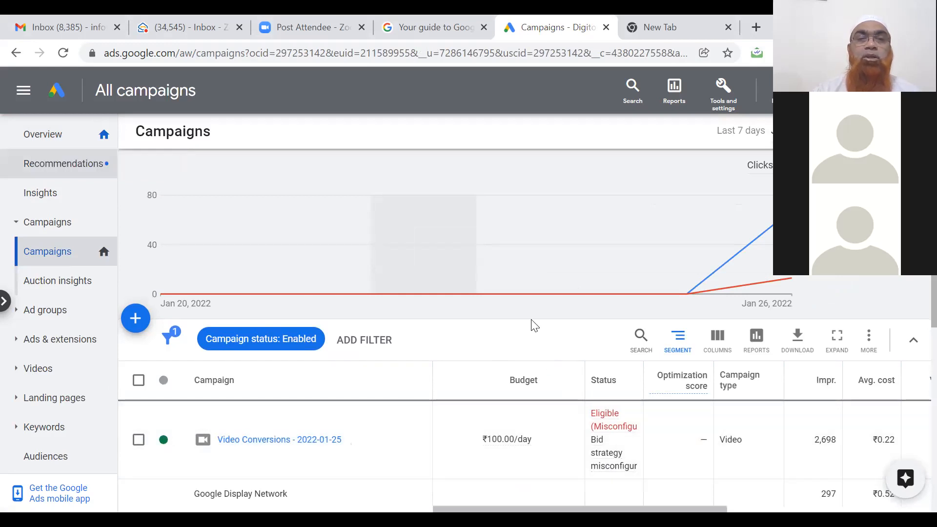
Pause the Video Conversions - 2022-01-25 campaign and list all the account's ad groups.
{"action": "left_click", "coordinate": [178, 442]}
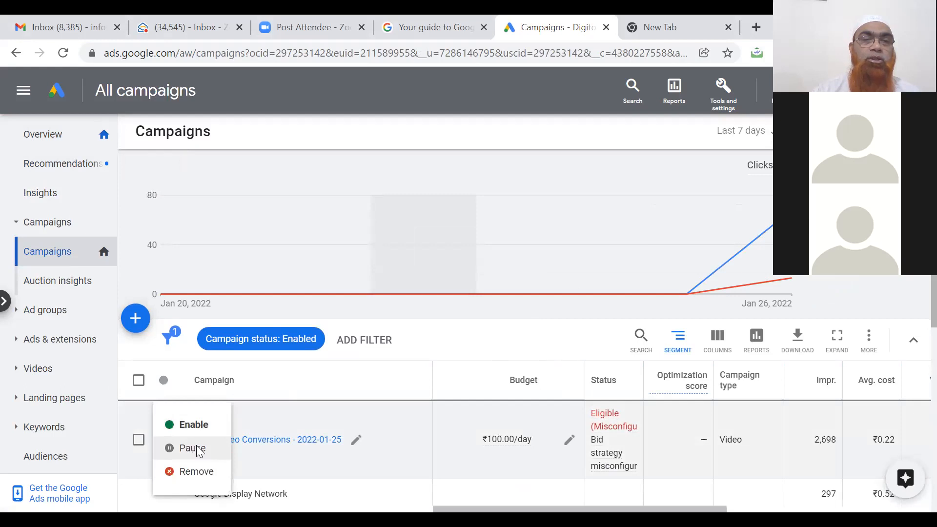
{"action": "left_click", "coordinate": [198, 449]}
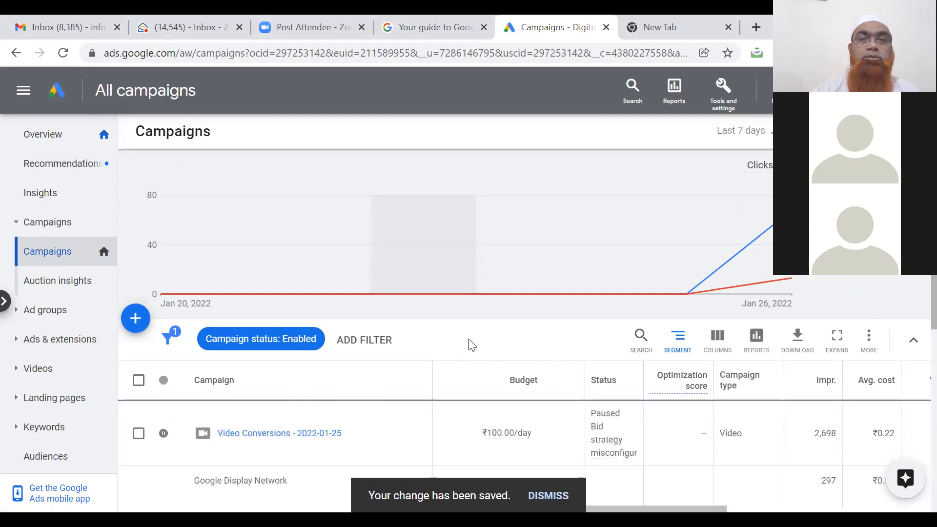
{"action": "scroll", "coordinate": [472, 344], "scroll_direction": "down", "scroll_amount": 3}
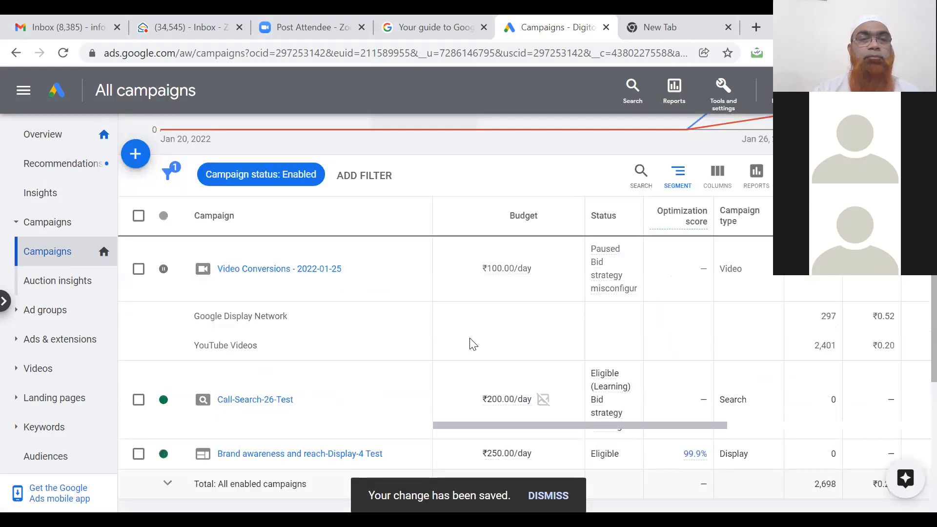
{"action": "scroll", "coordinate": [472, 345], "scroll_direction": "down", "scroll_amount": 2}
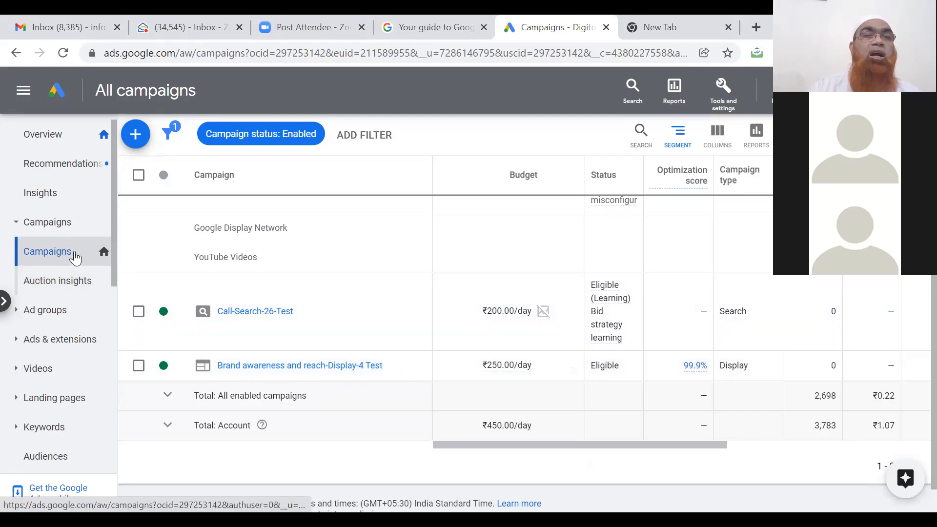
{"action": "left_click", "coordinate": [57, 313]}
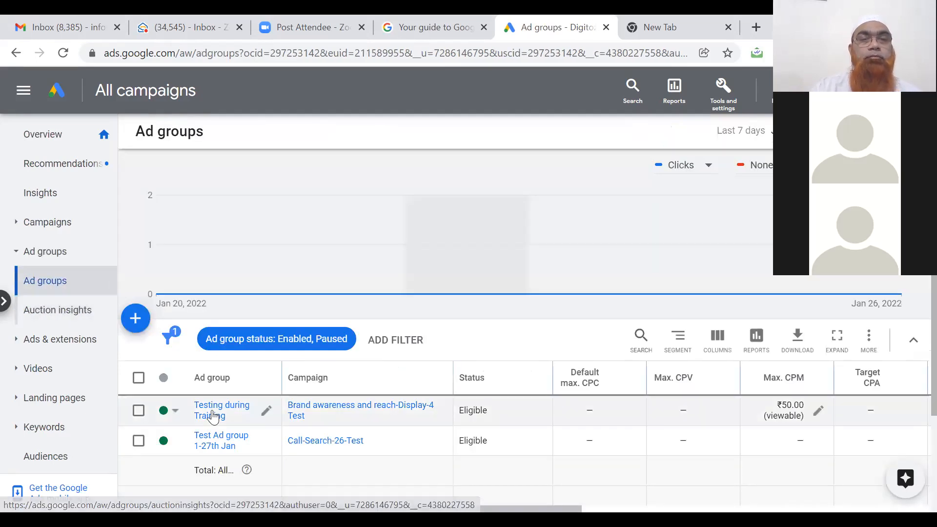